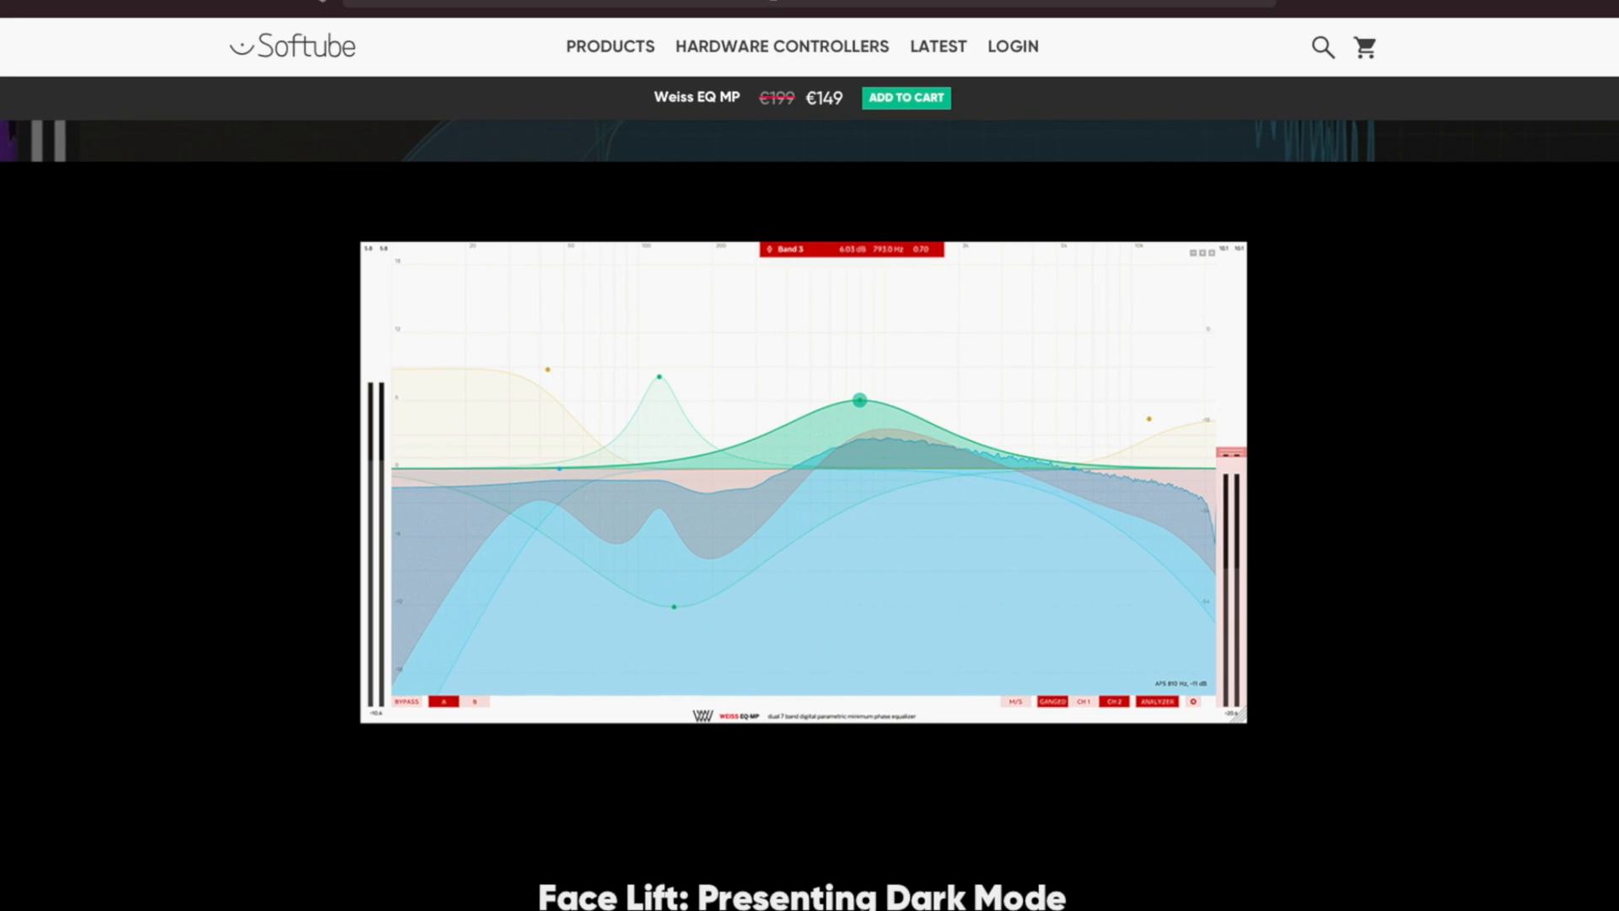
scroll(809, 455, "up", 9)
scroll(810, 455, "up", 9)
scroll(809, 456, "up", 18)
scroll(810, 455, "up", 15)
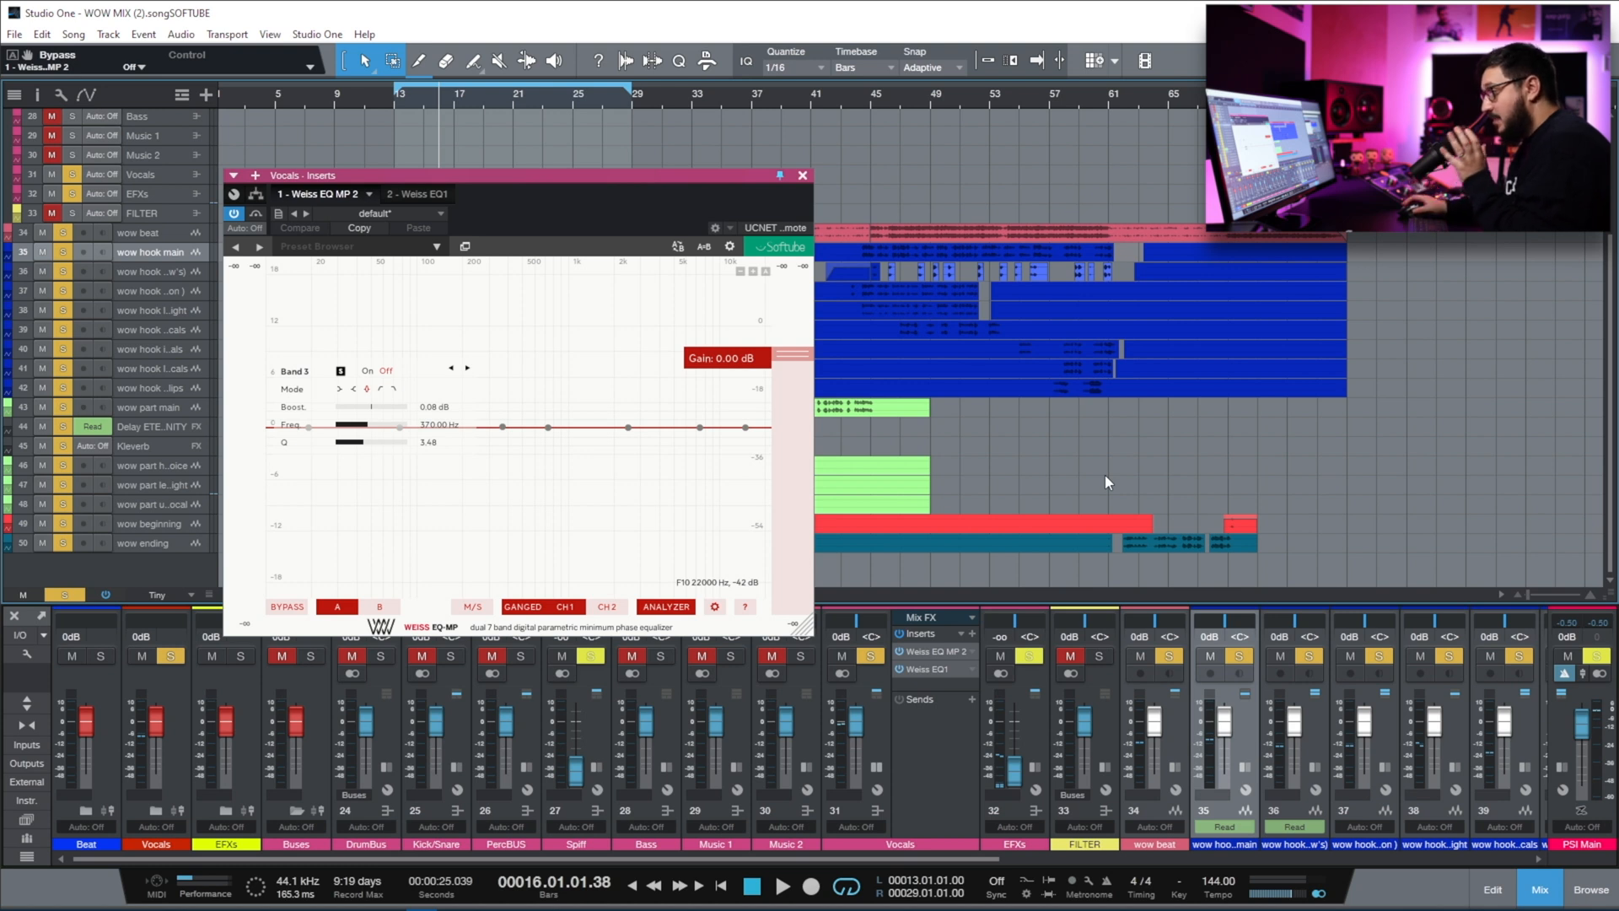
View and close the Vocals channel's Weiss EQ1 insert, and enlarge the Weiss EQ MP window.
left_click(932, 668)
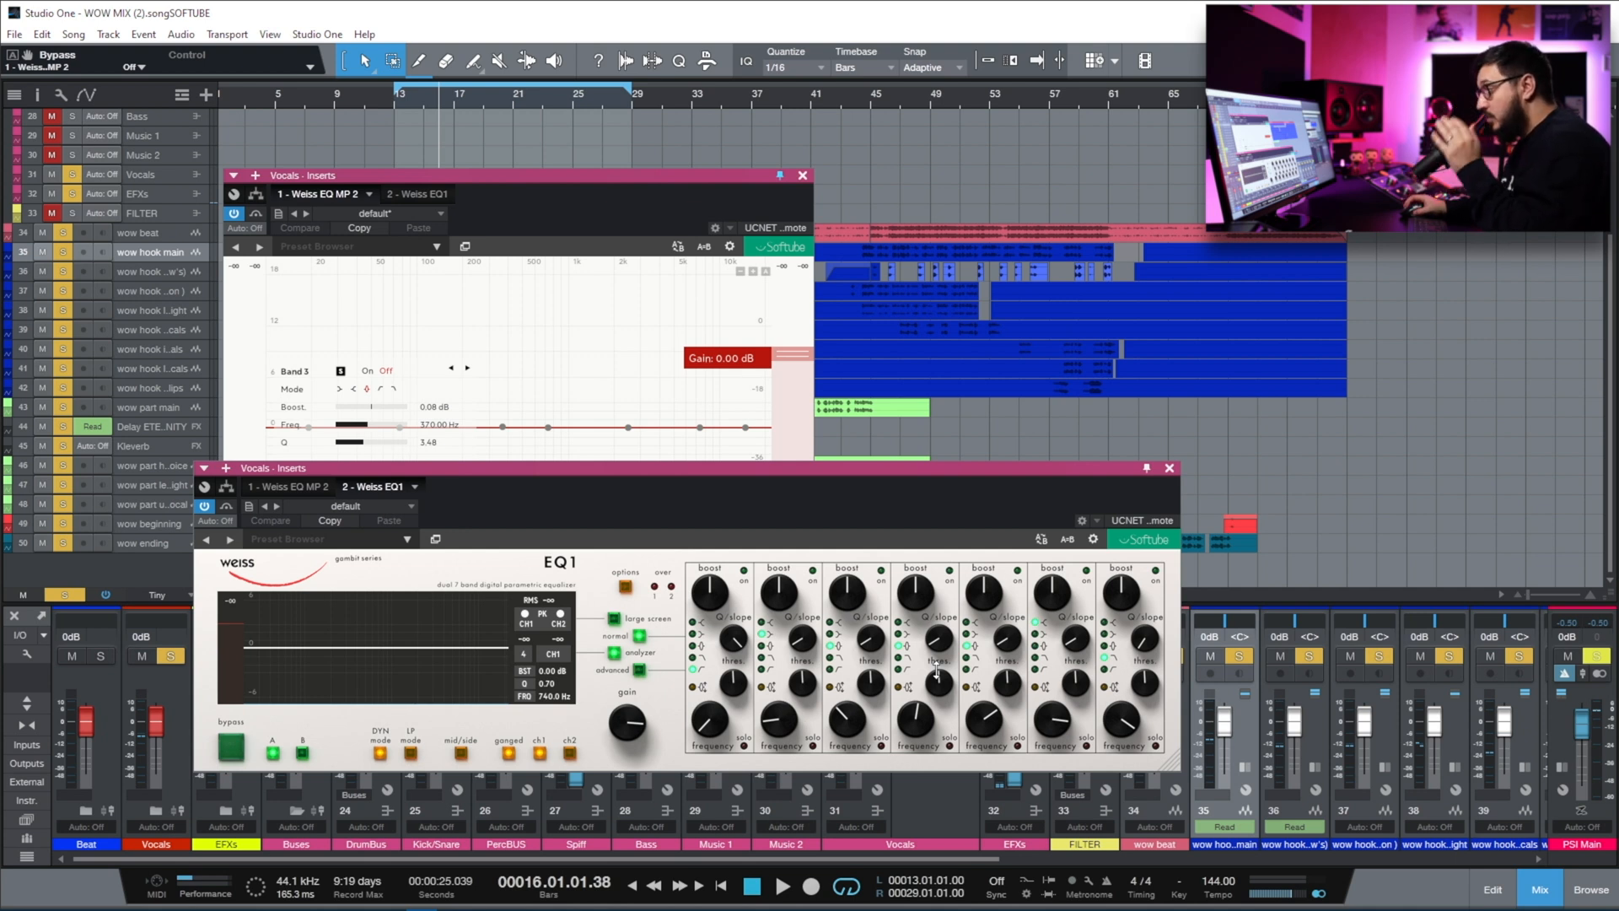
left_click(1170, 468)
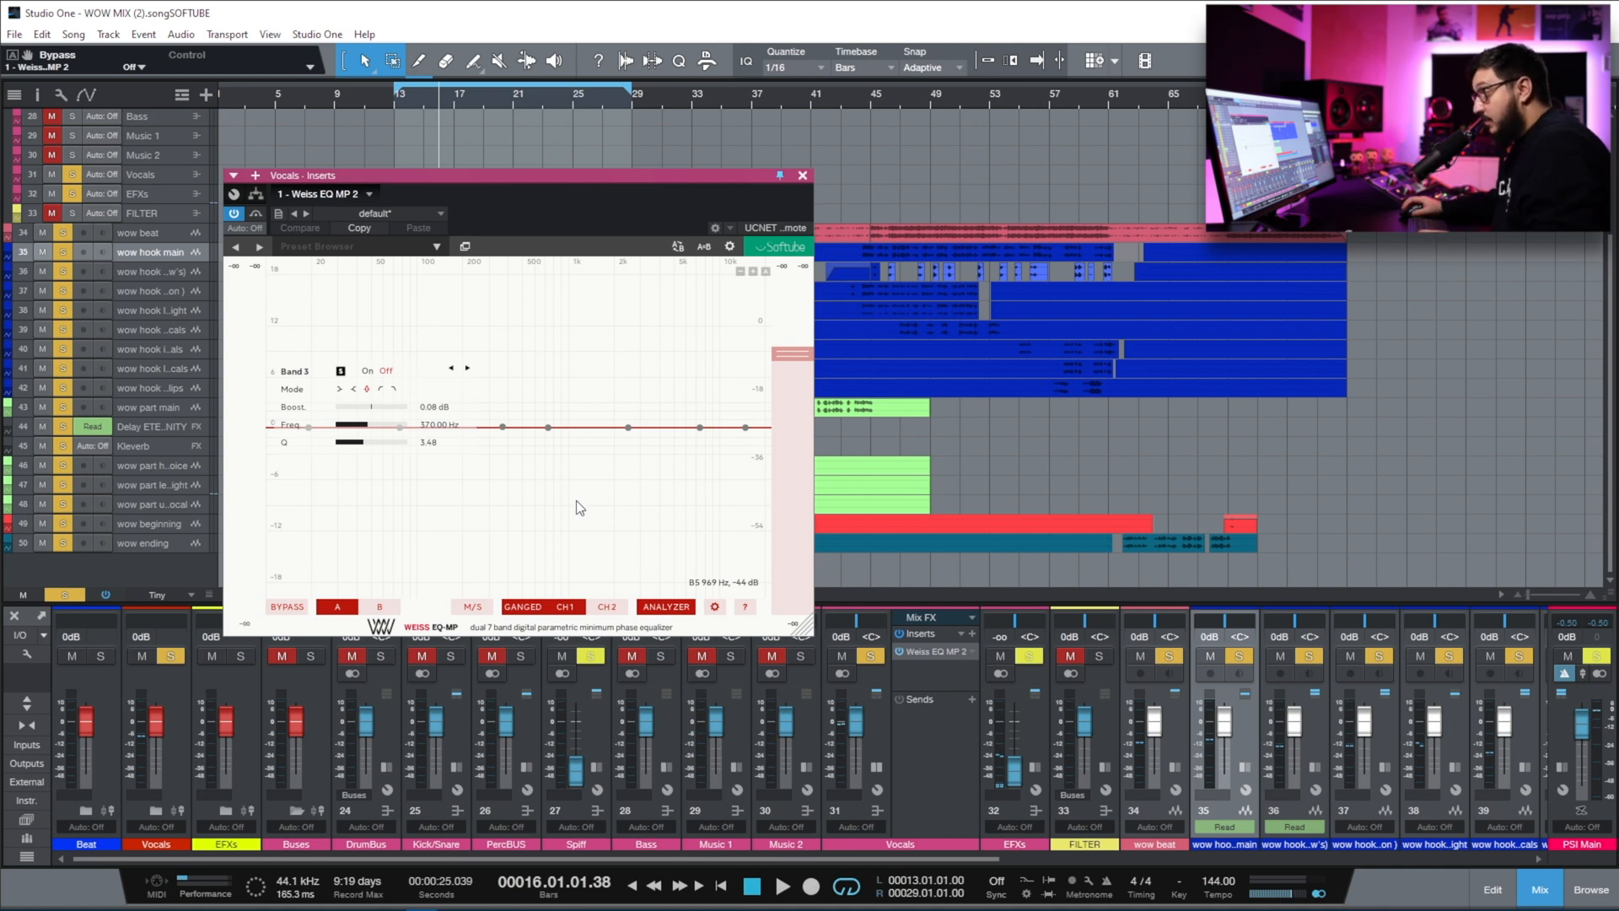
left_click_drag(820, 652, 811, 447)
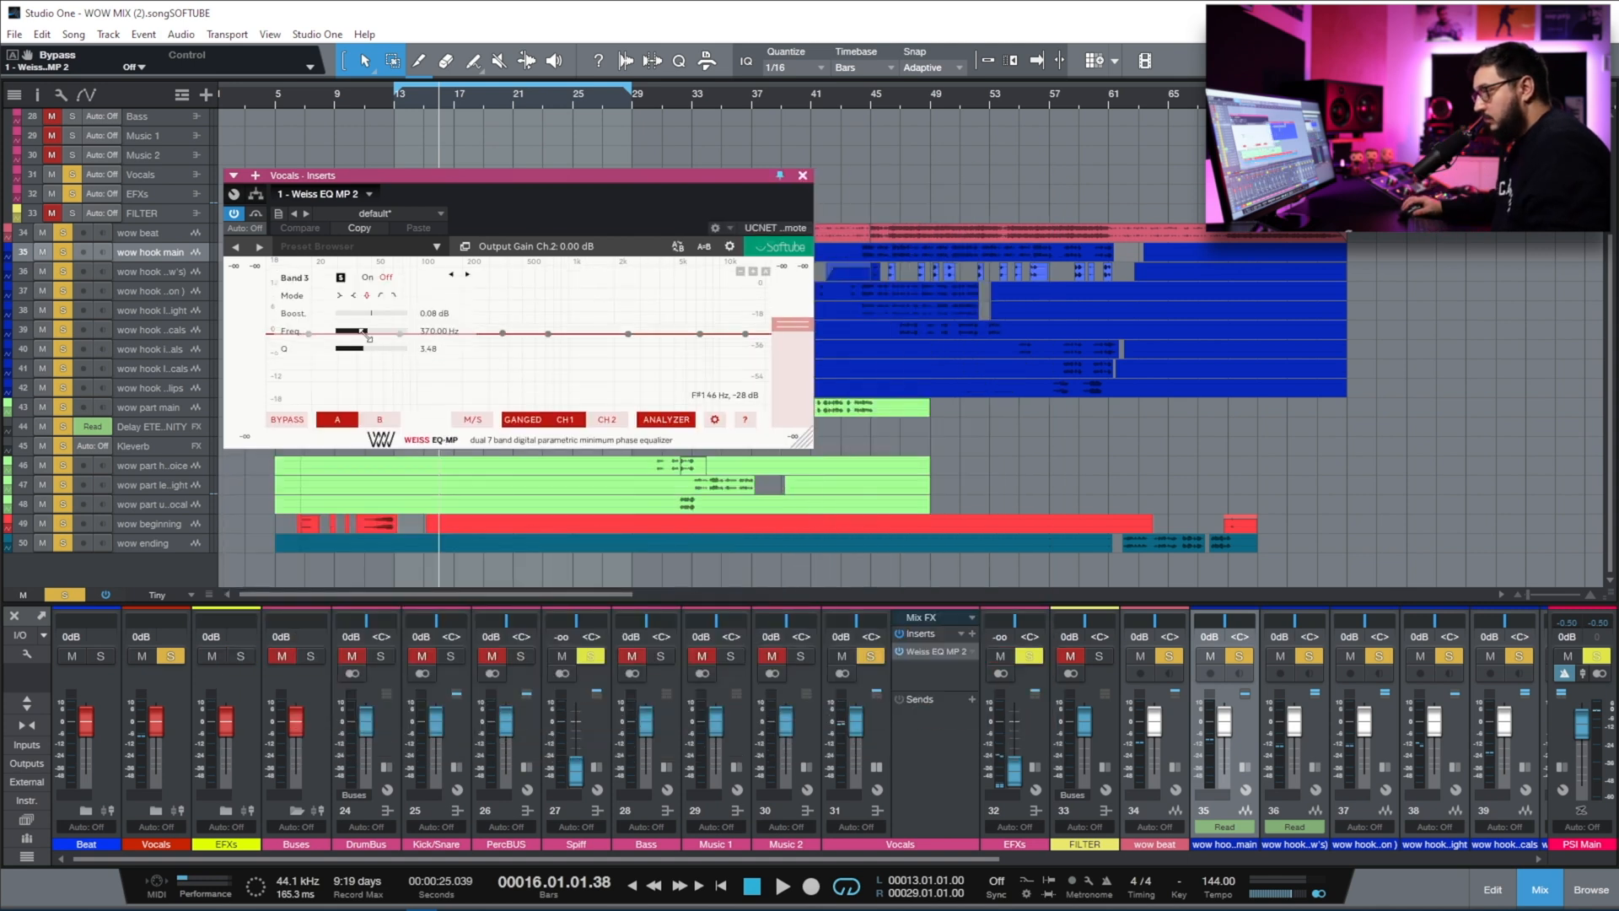
left_click_drag(807, 445, 1052, 763)
Try the Dunkel user interface in the equalizer's settings and switch back to Weiss.
left_click(967, 740)
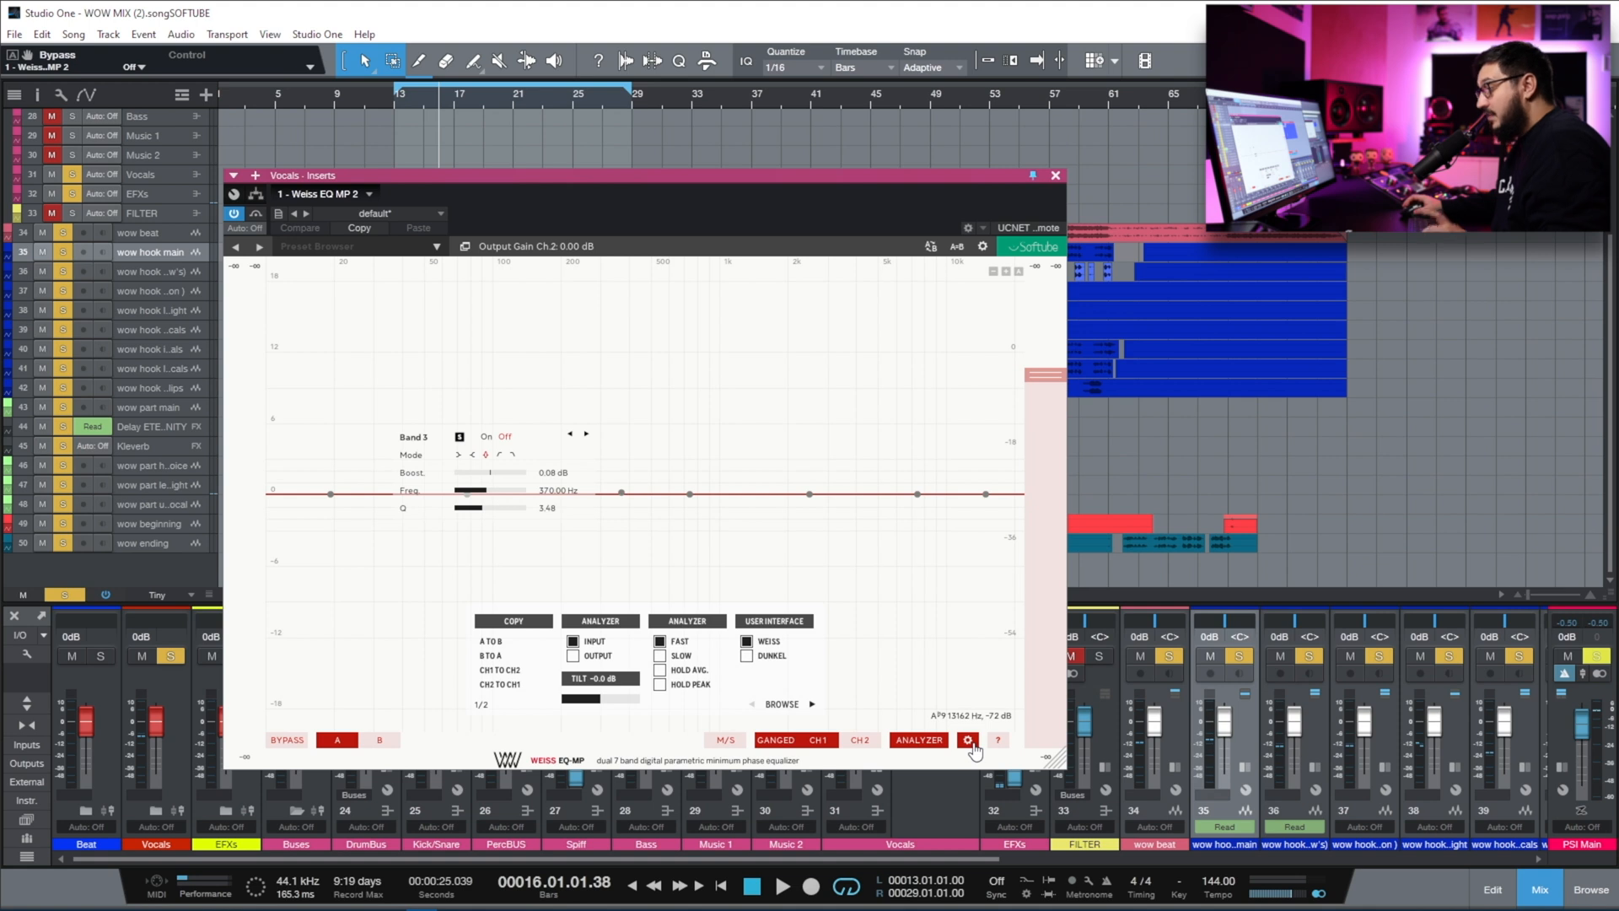
left_click(747, 656)
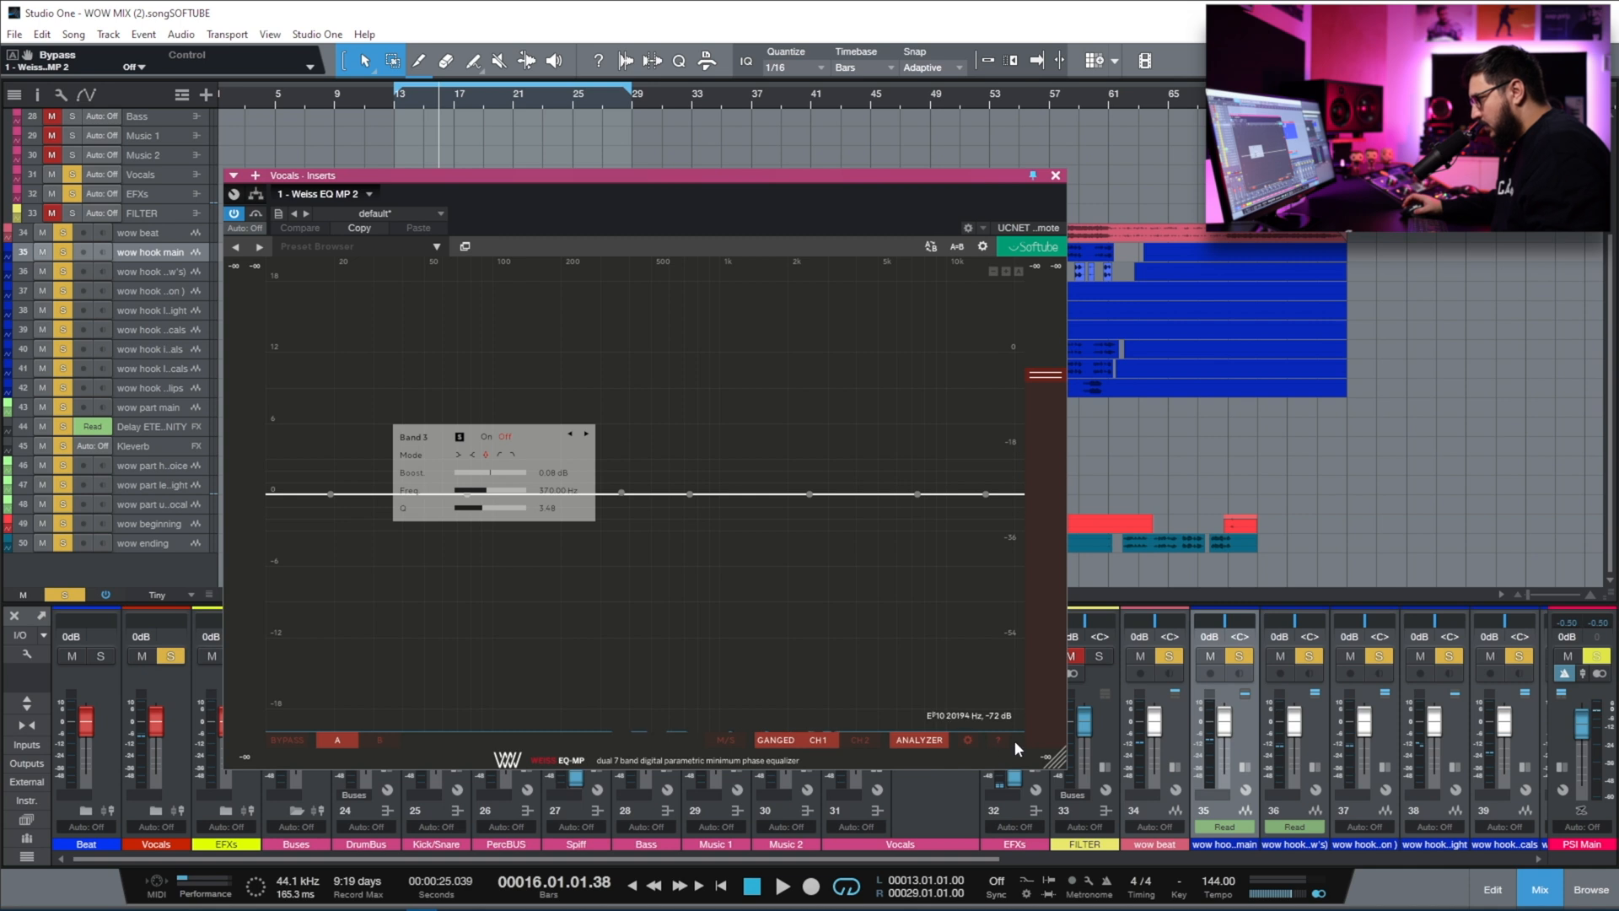
left_click(968, 740)
left_click(771, 642)
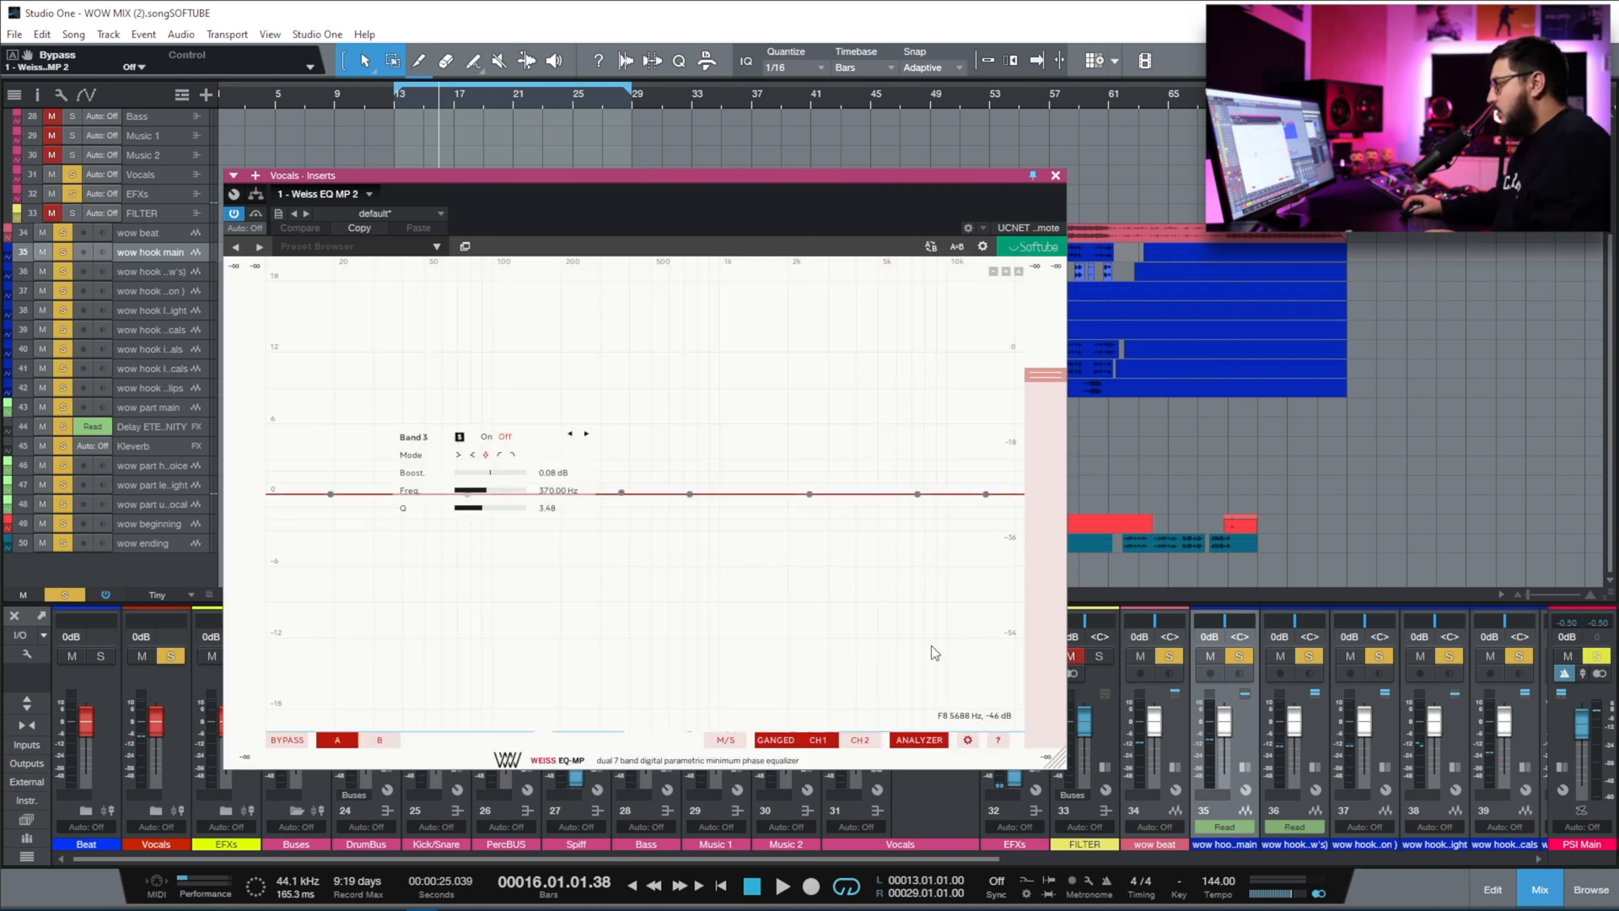
left_click(968, 740)
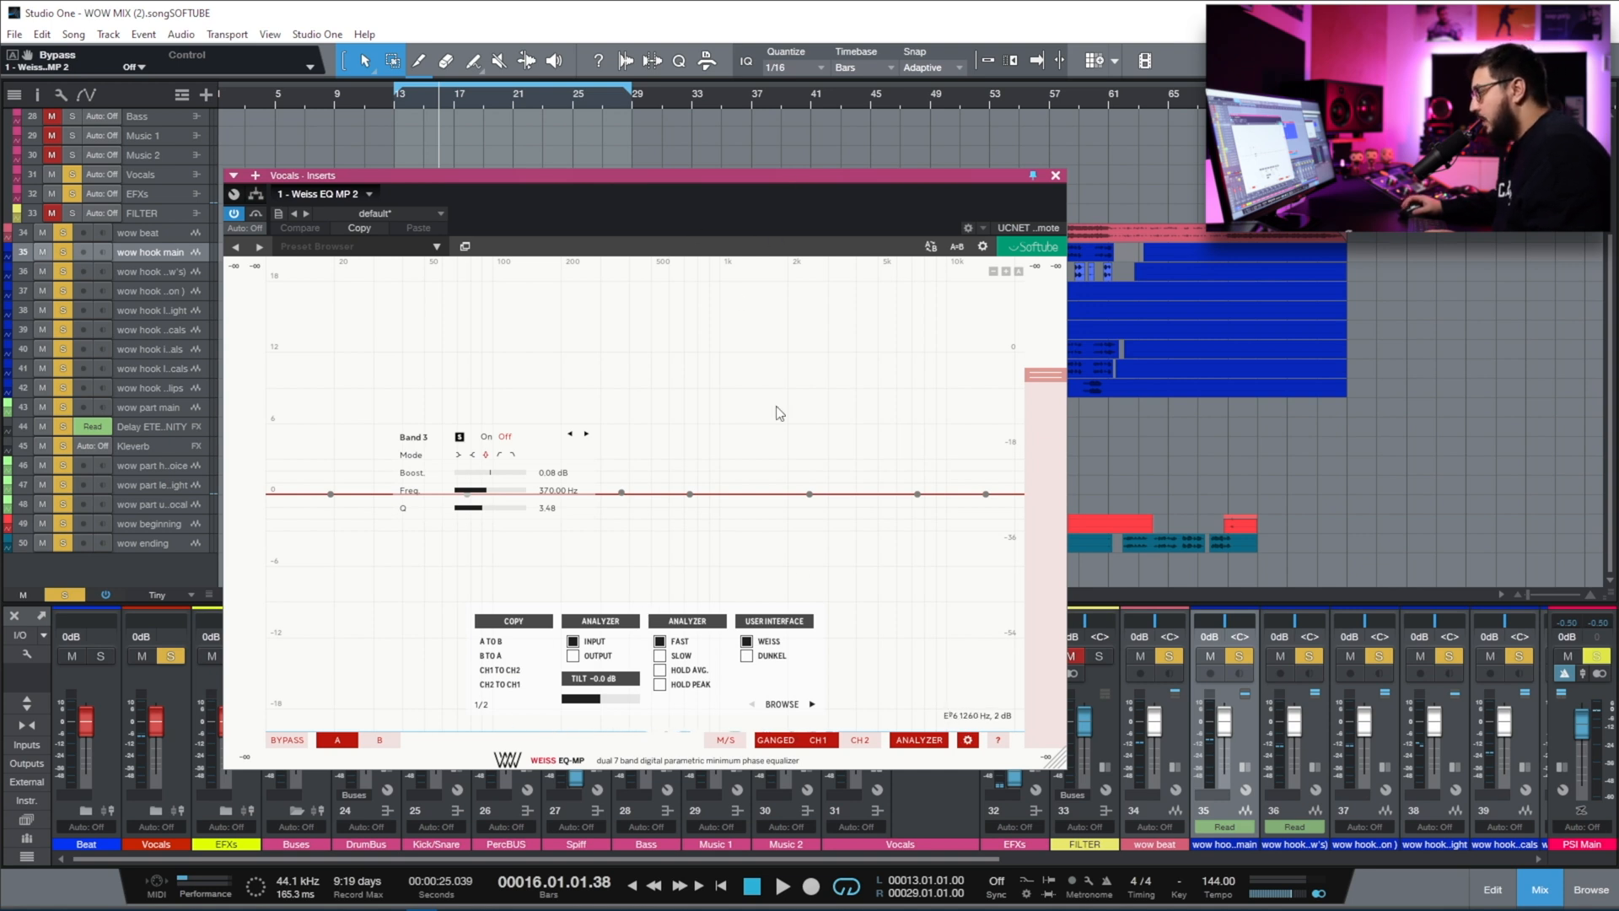
left_click(968, 740)
Unsolo the wow beat track and play from bar 13 with the analyzer on, moving the Band 3 panel clear of the spectrum.
left_click(396, 122)
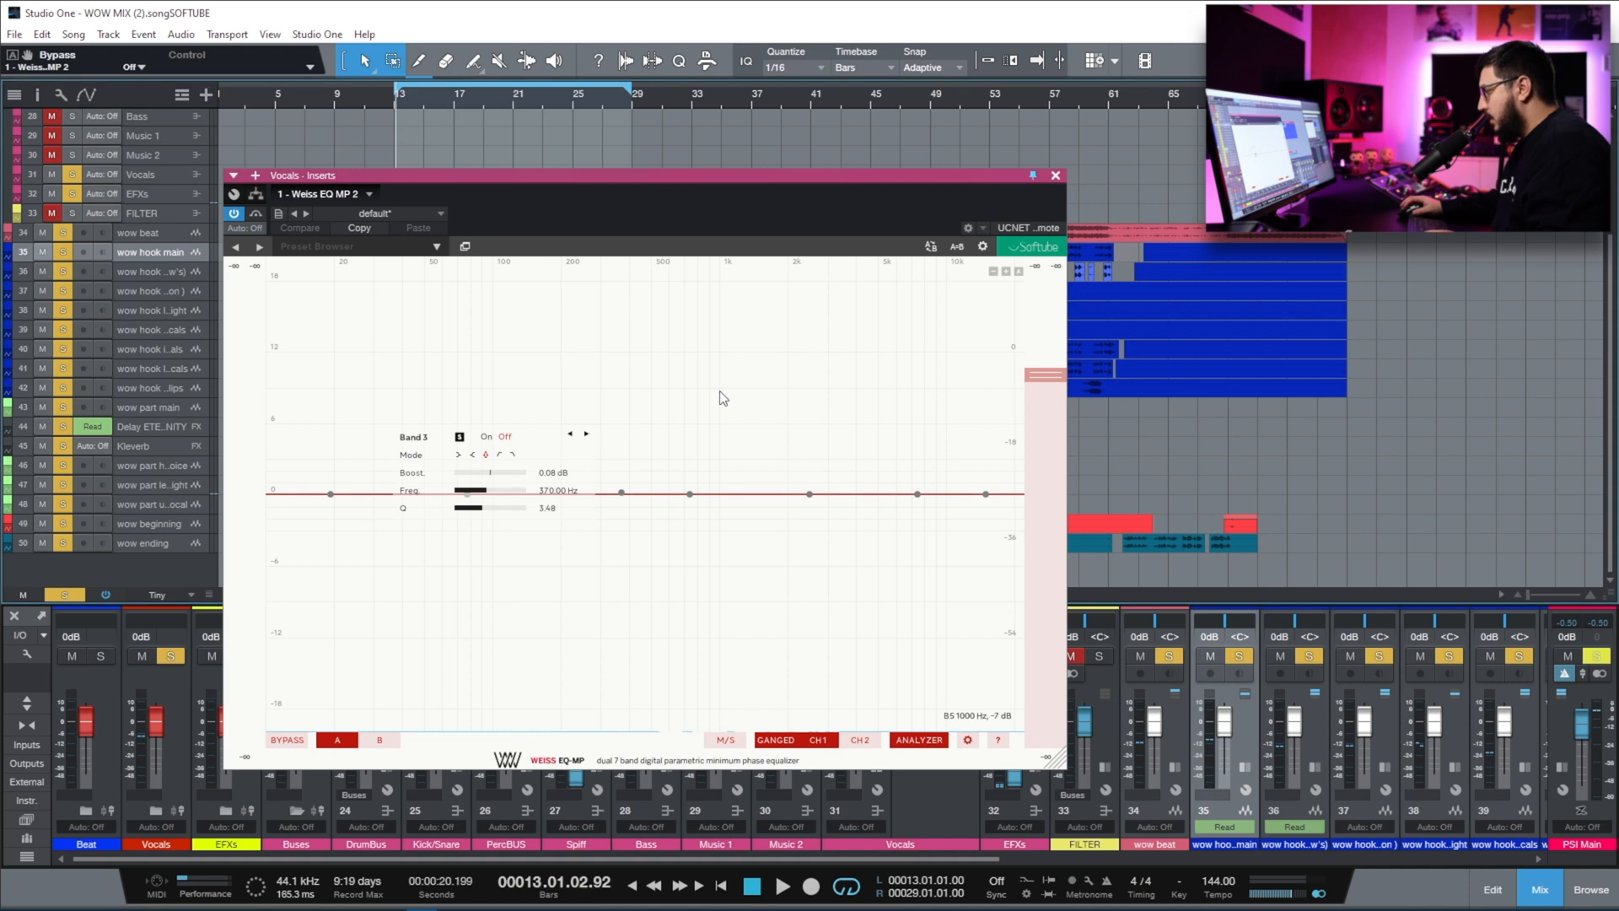
left_click(63, 233)
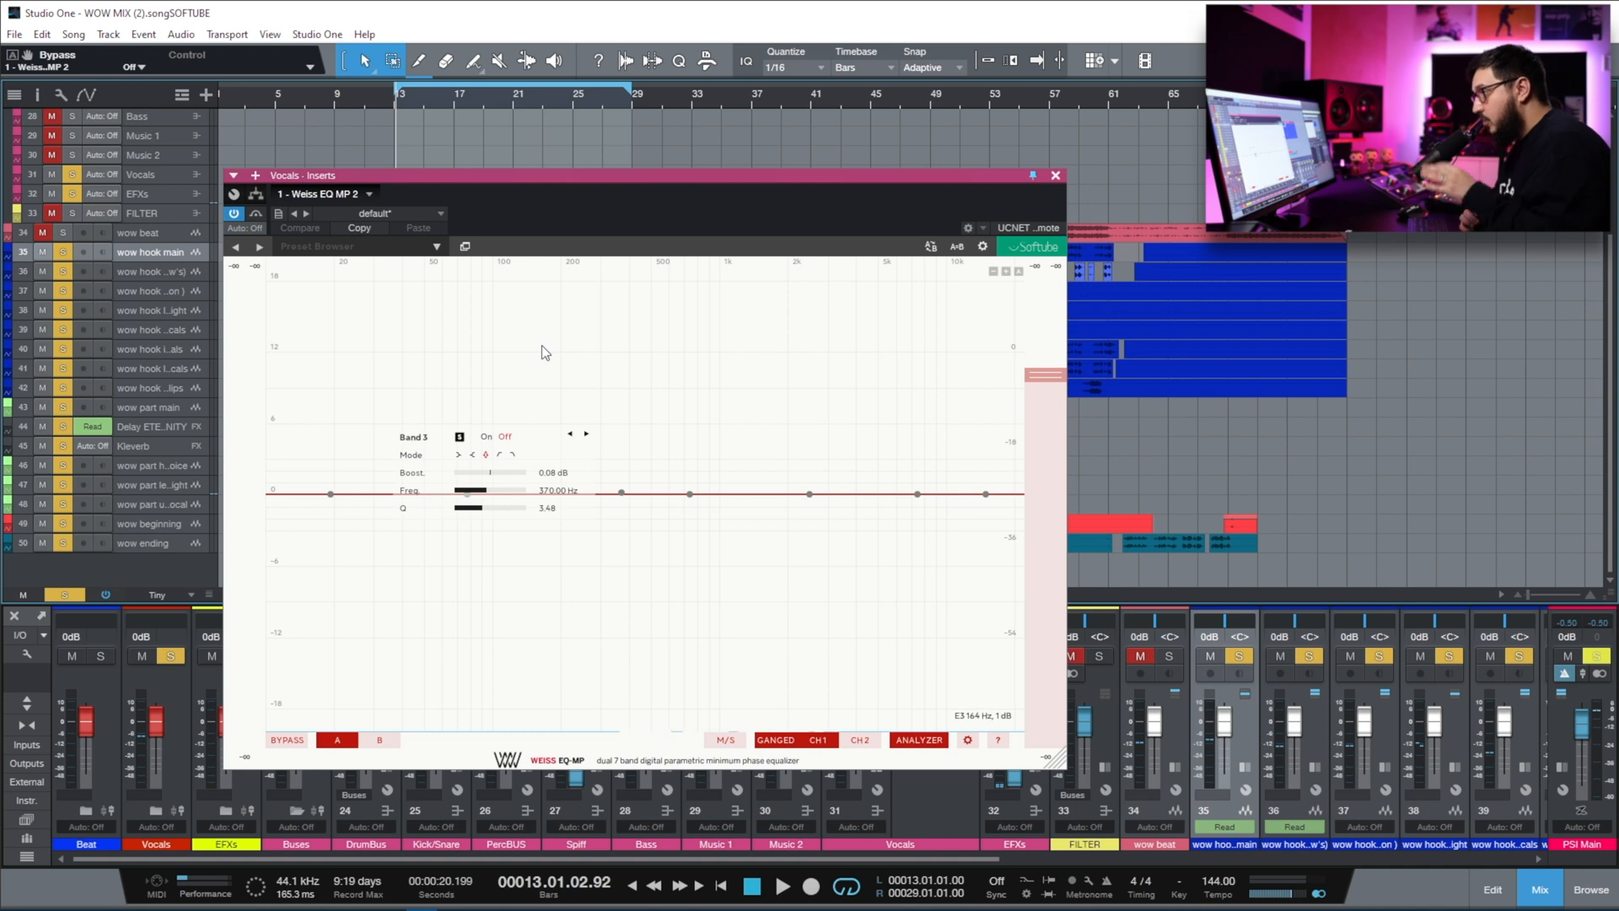
key("space")
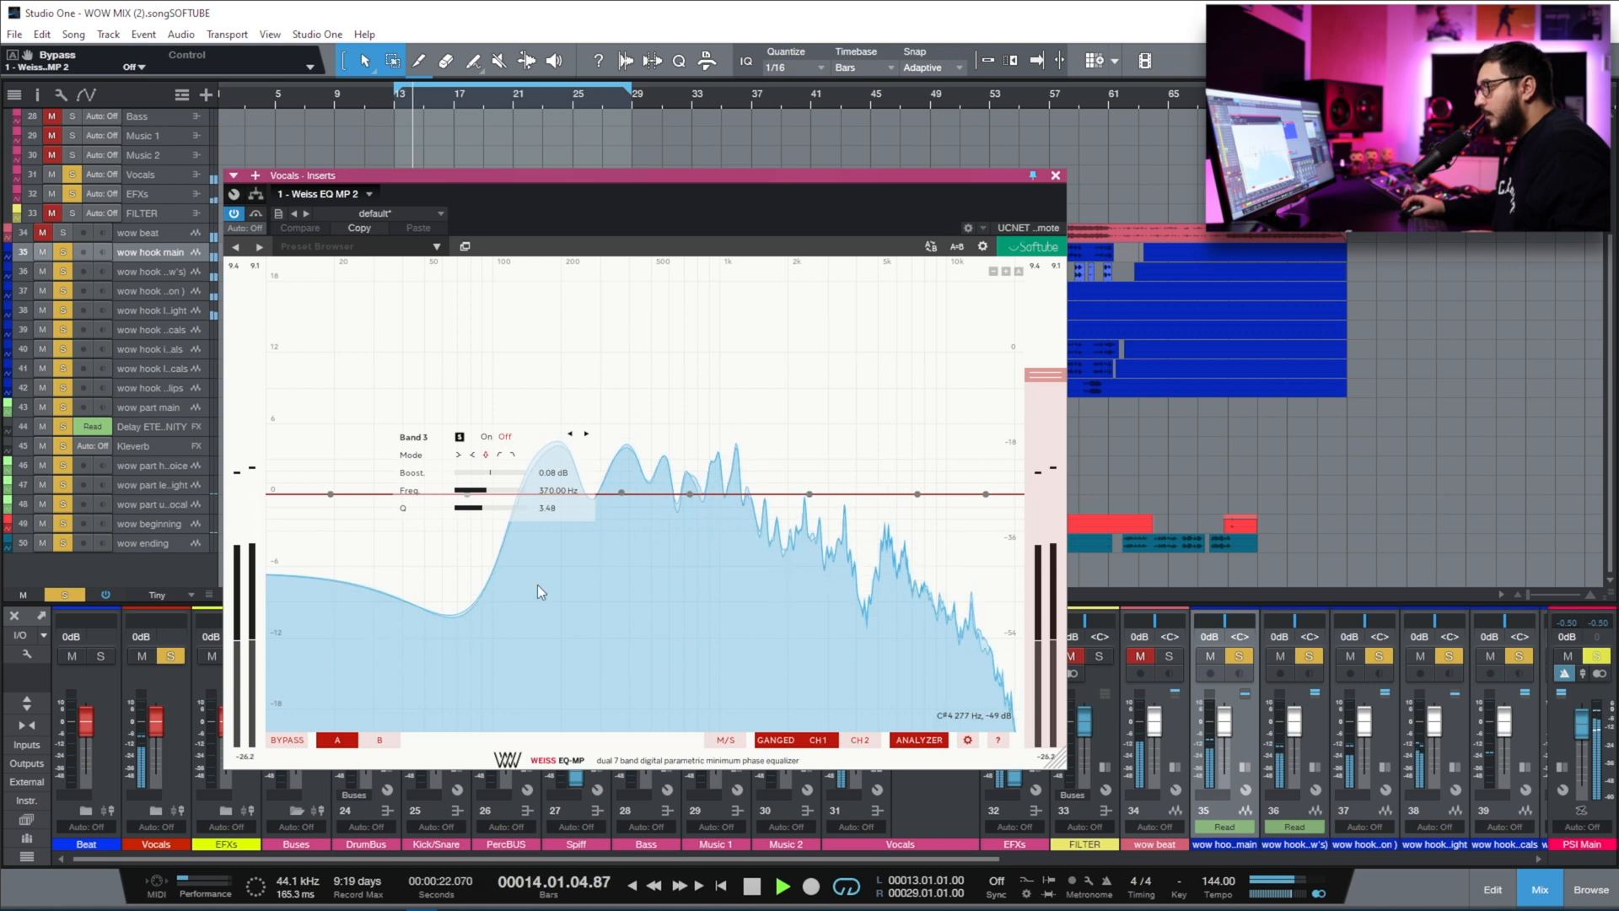
left_click_drag(423, 443, 330, 329)
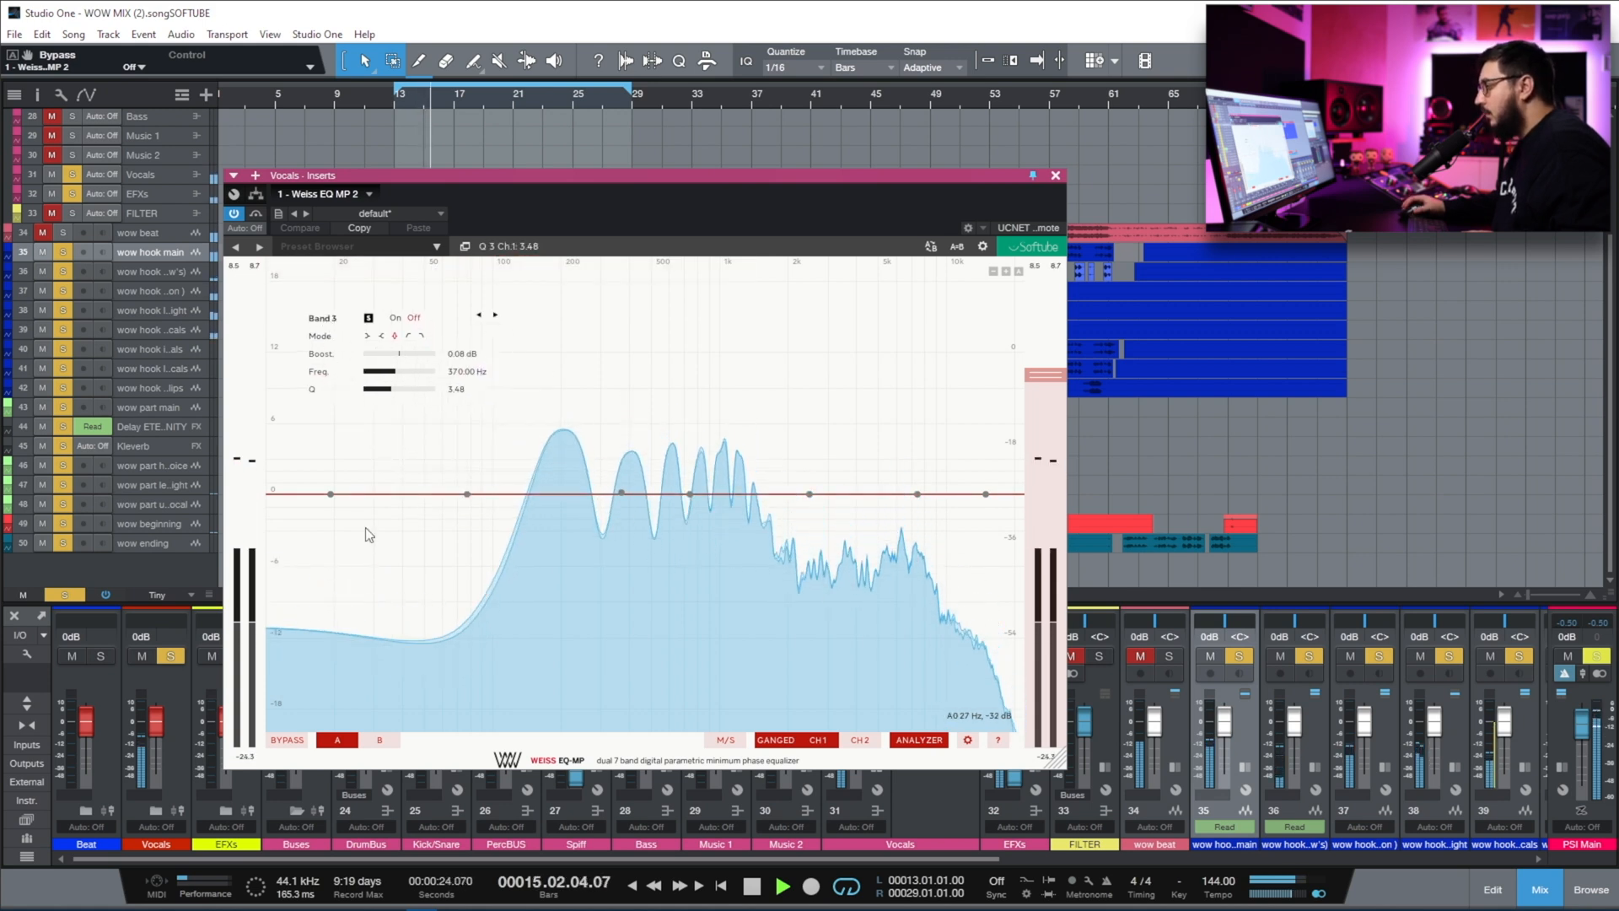
key("space")
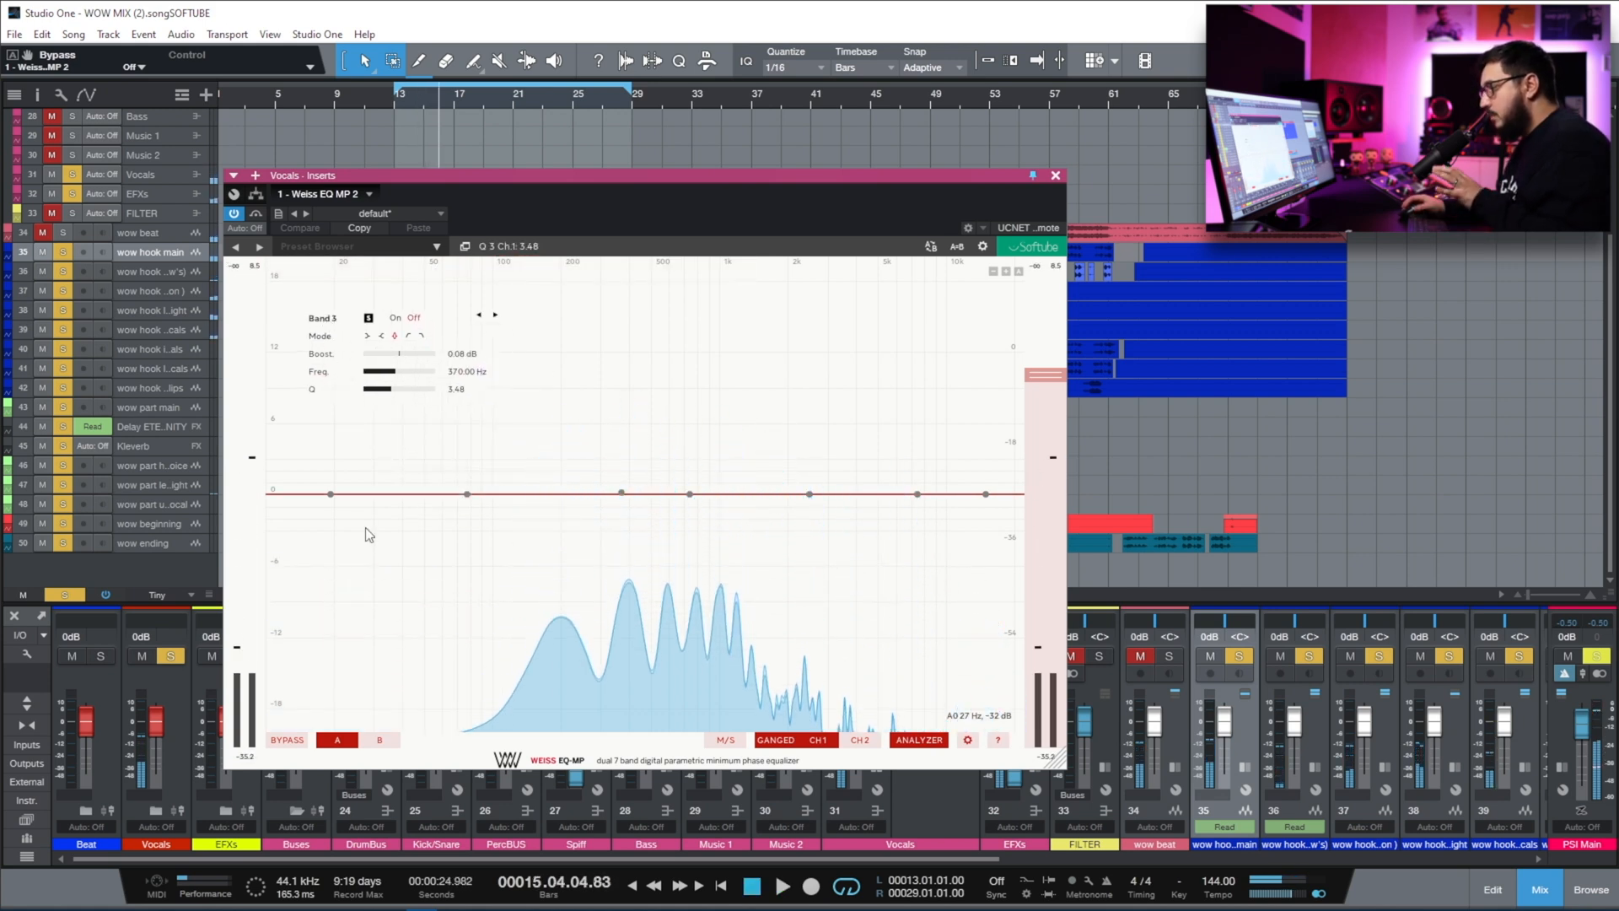
Try the analyzer's Slow and Hold Avg. modes, playing a short vocal passage with each.
left_click(968, 741)
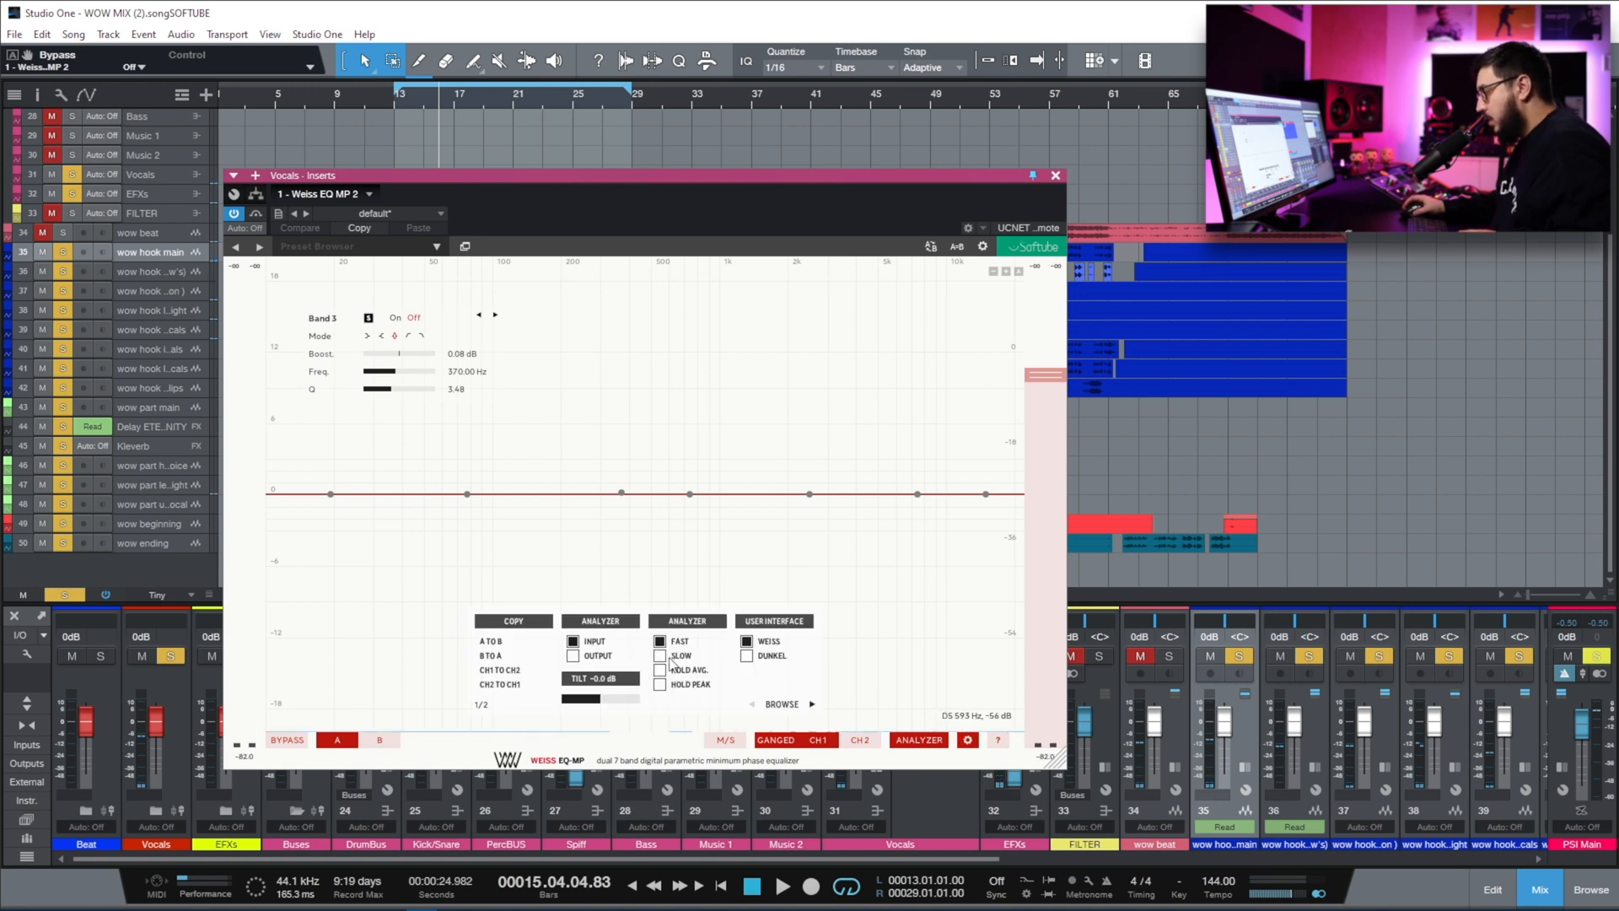
key("space")
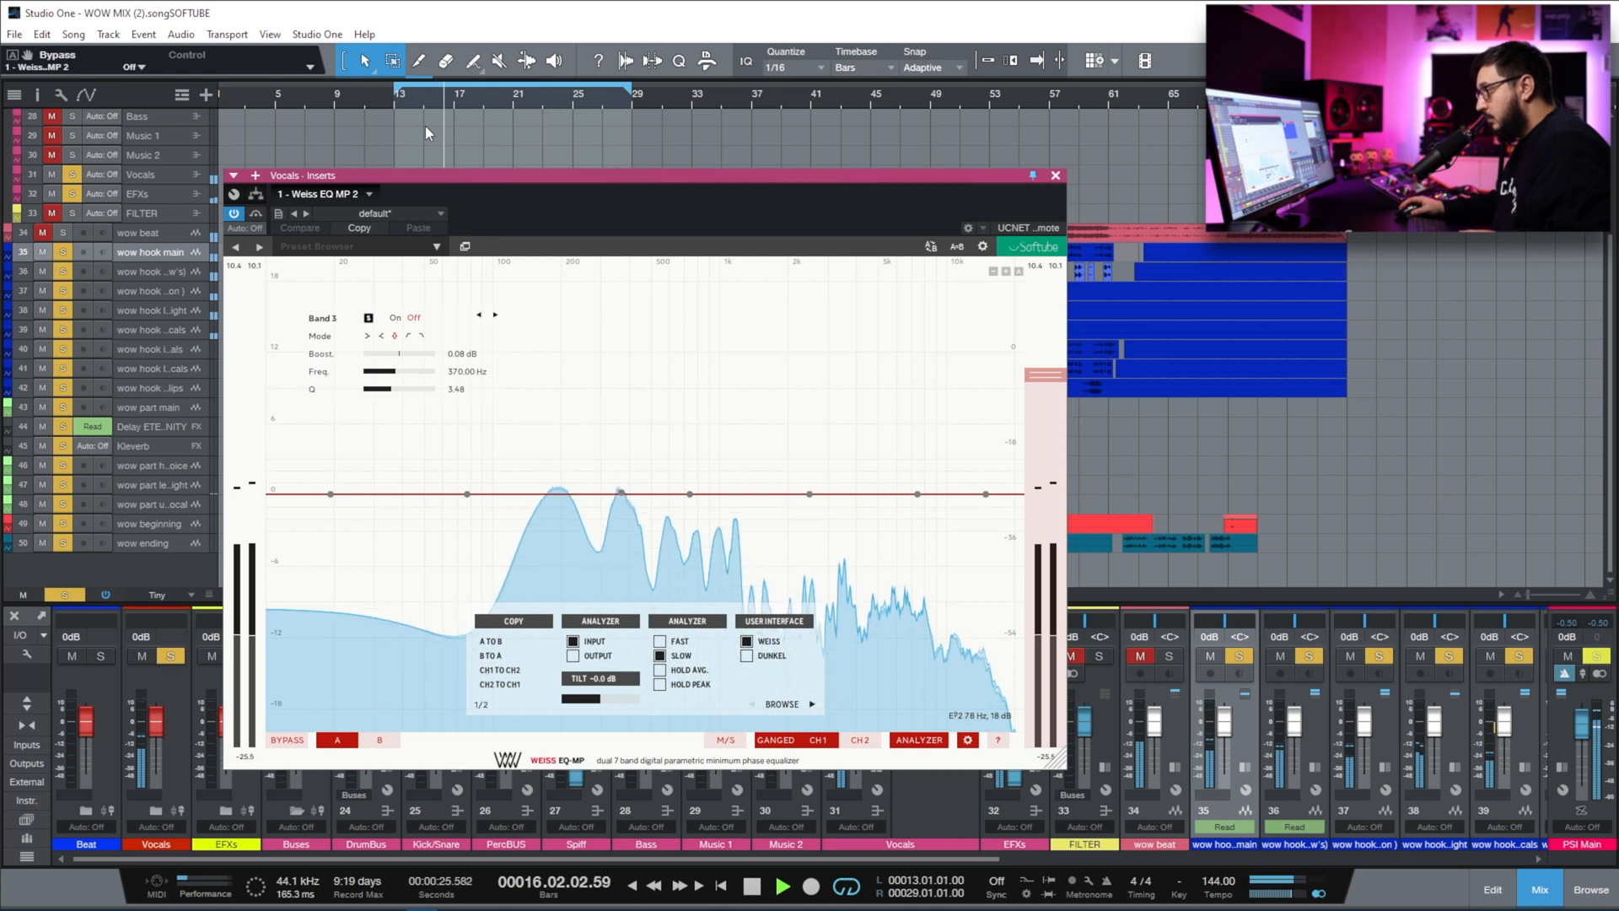
key("space")
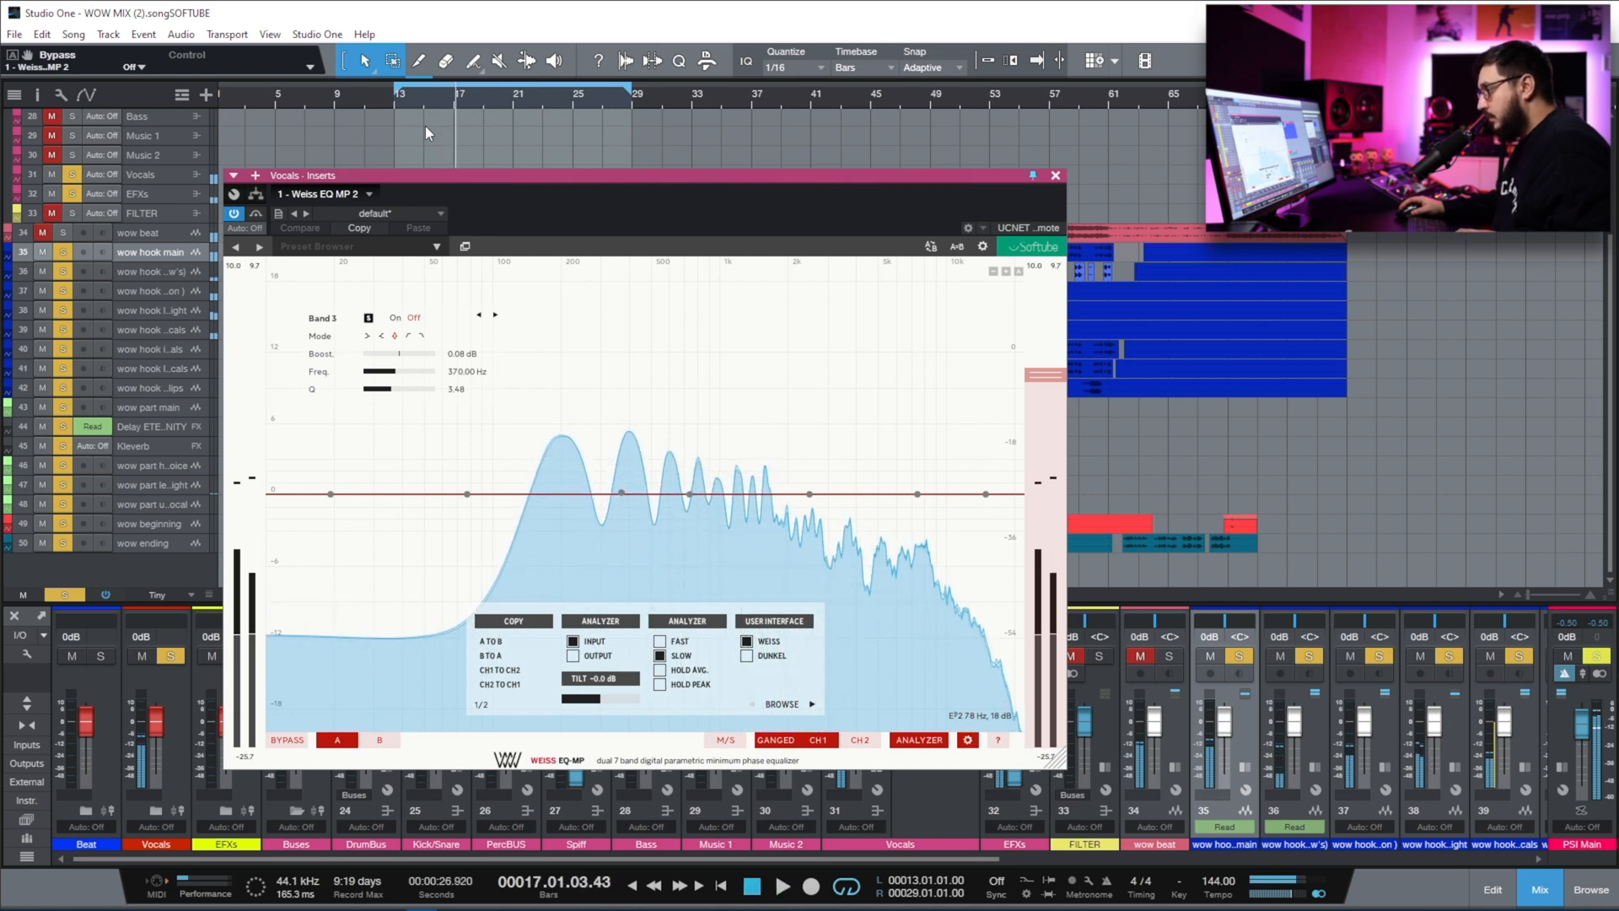
left_click(662, 672)
key("space")
key("space")
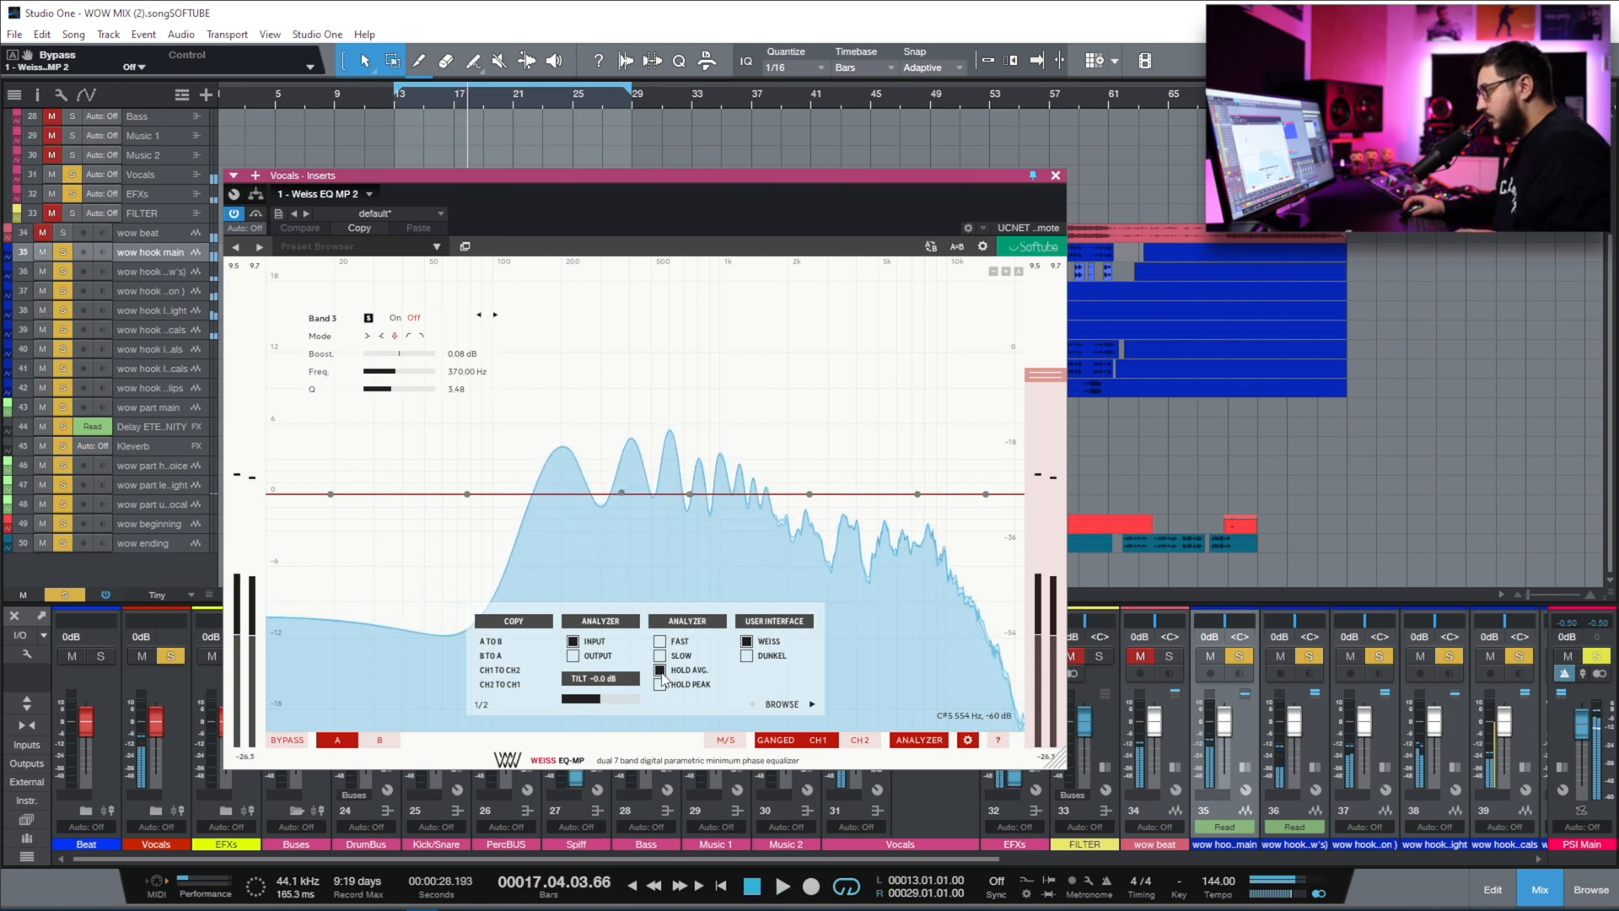
Try the analyzer's Hold Peak mode during playback and set the analyzer back to Fast.
left_click(680, 685)
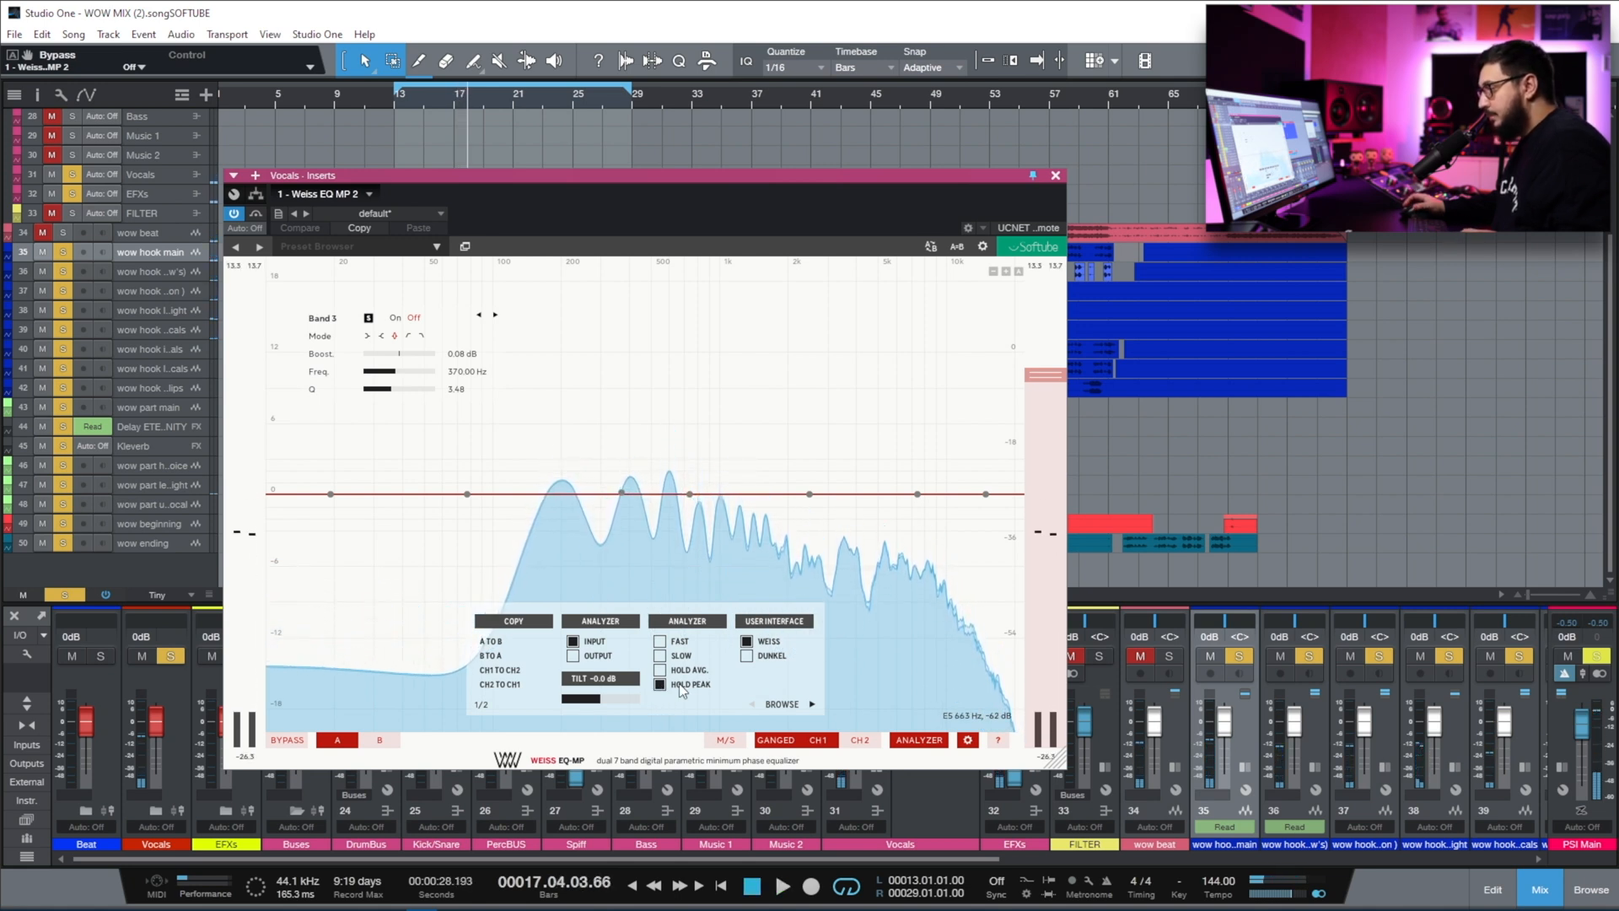
key("space")
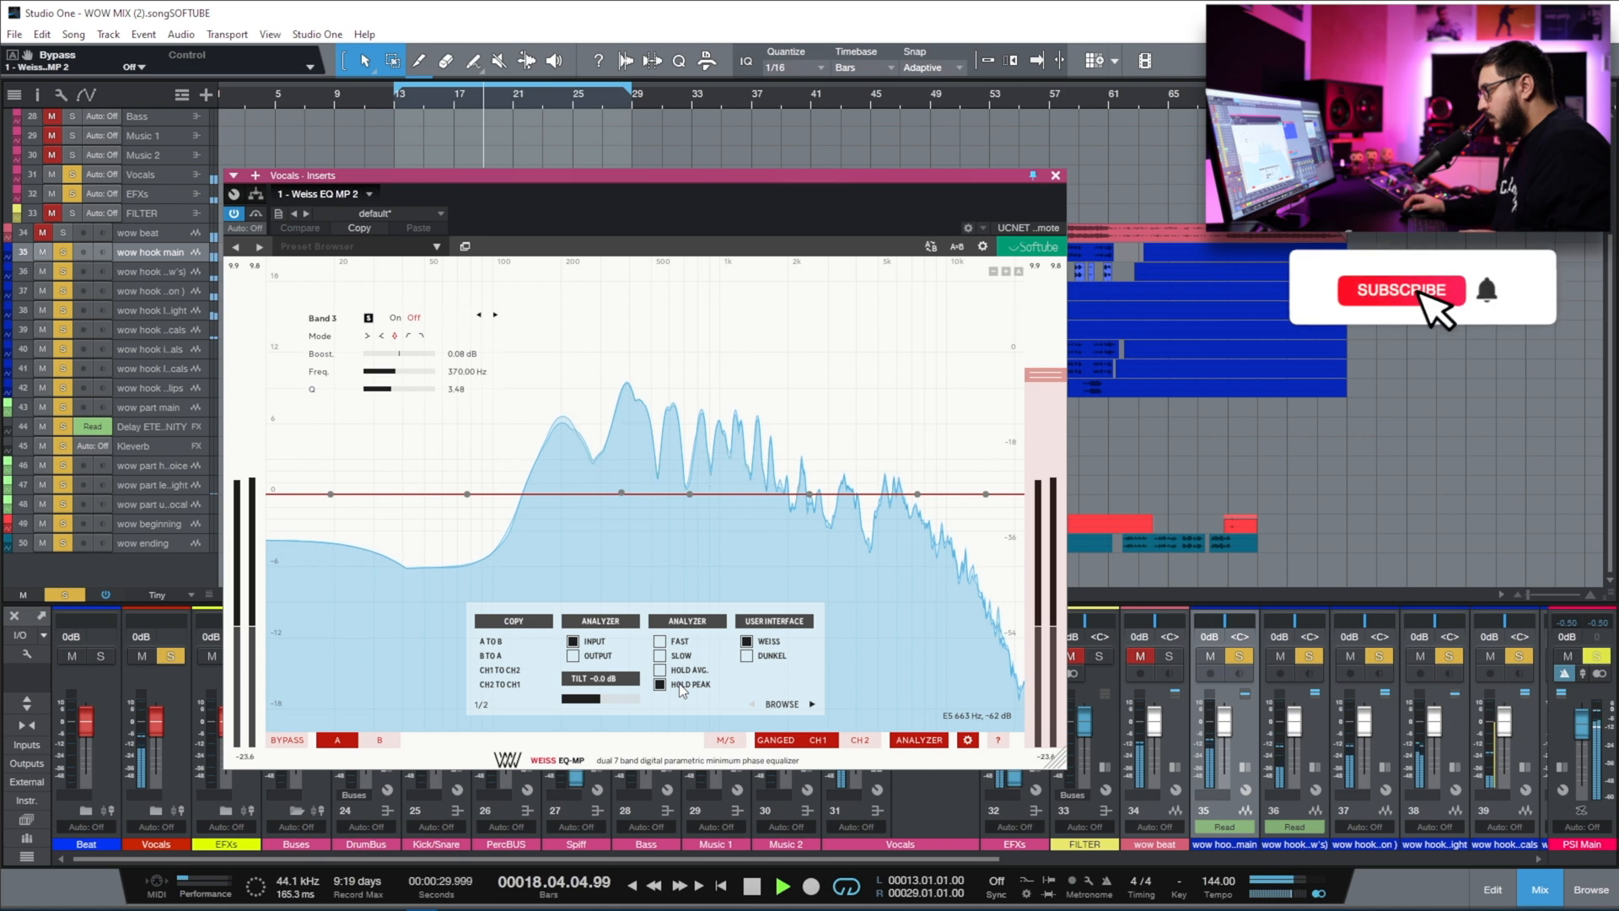
left_click(659, 642)
key("space")
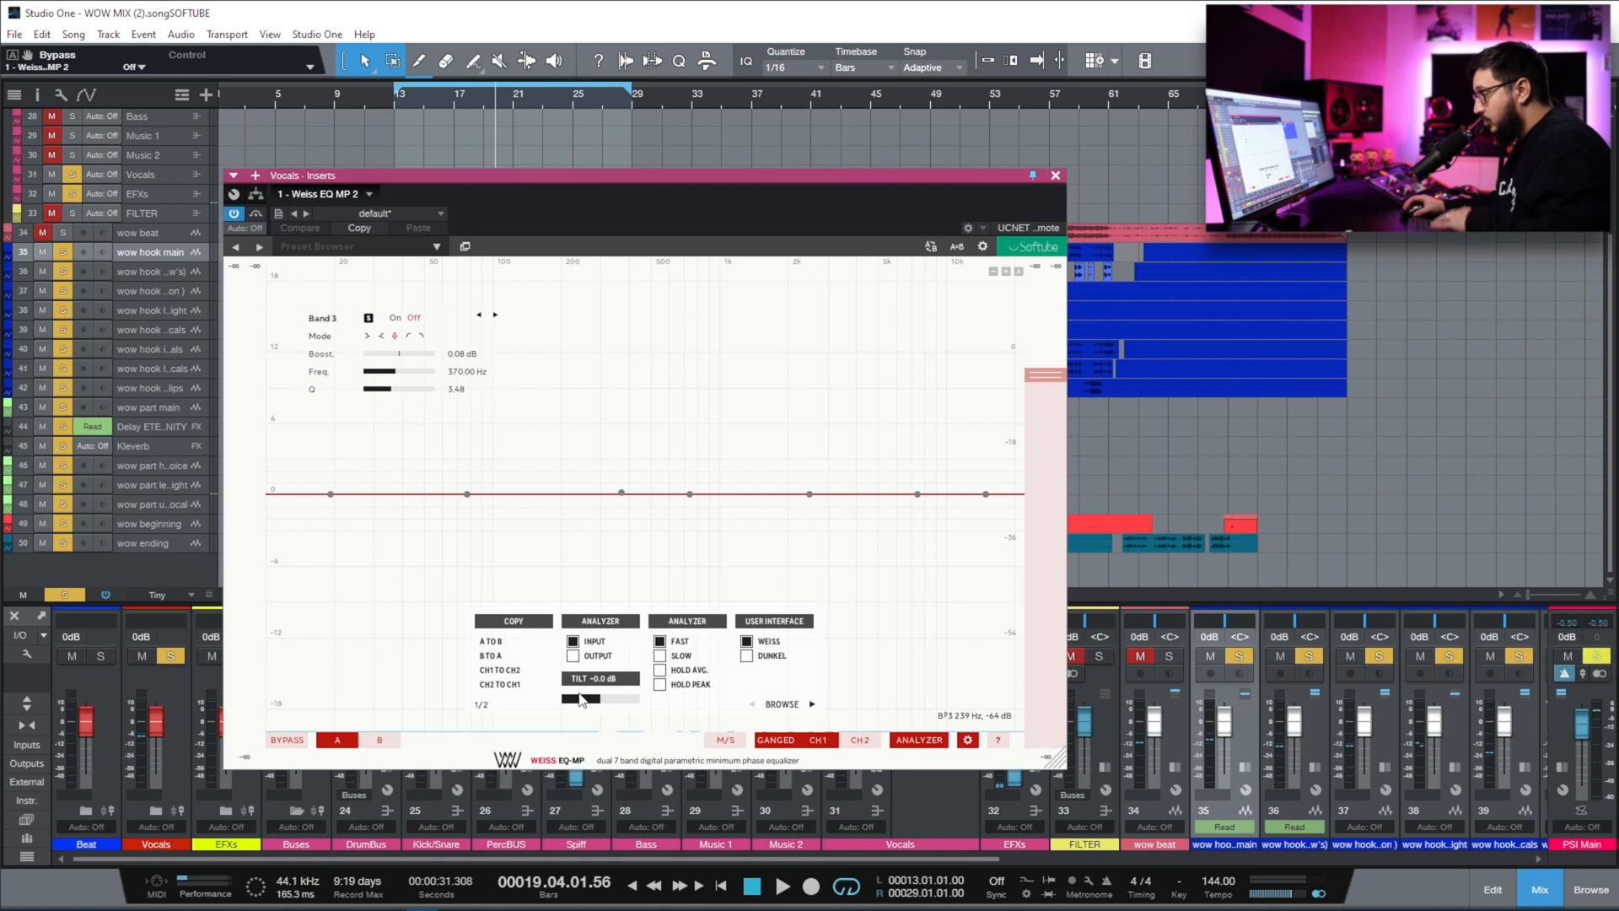
View the band menu options in the equalizer's settings and reposition the persistent Band 3 panel.
left_click(811, 703)
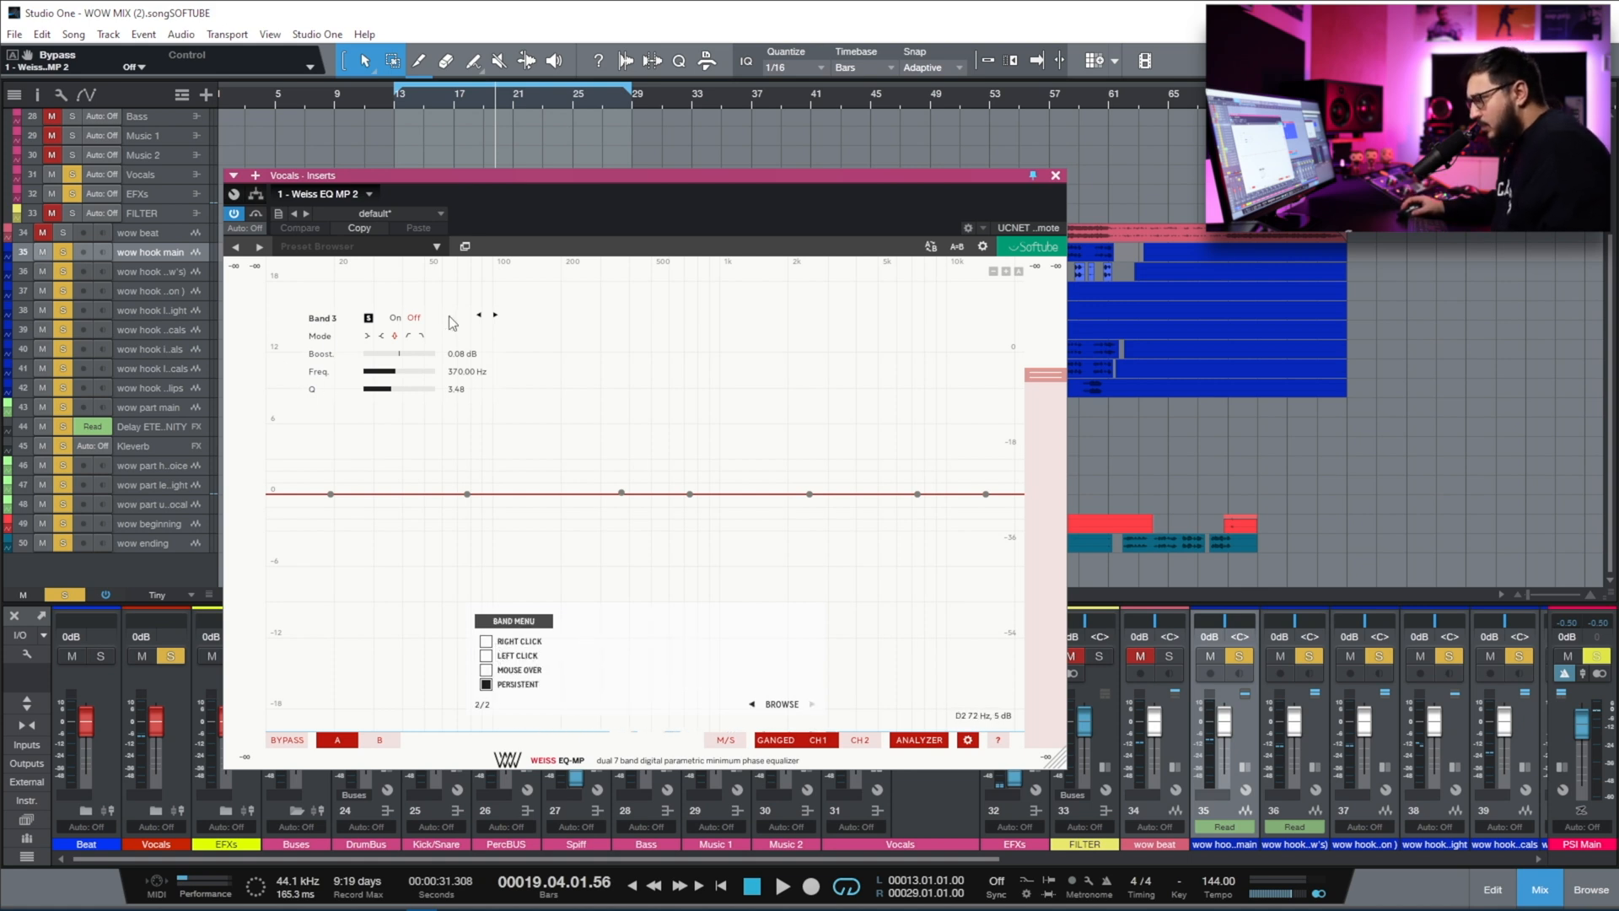
left_click(323, 326)
left_click_drag(322, 323, 314, 373)
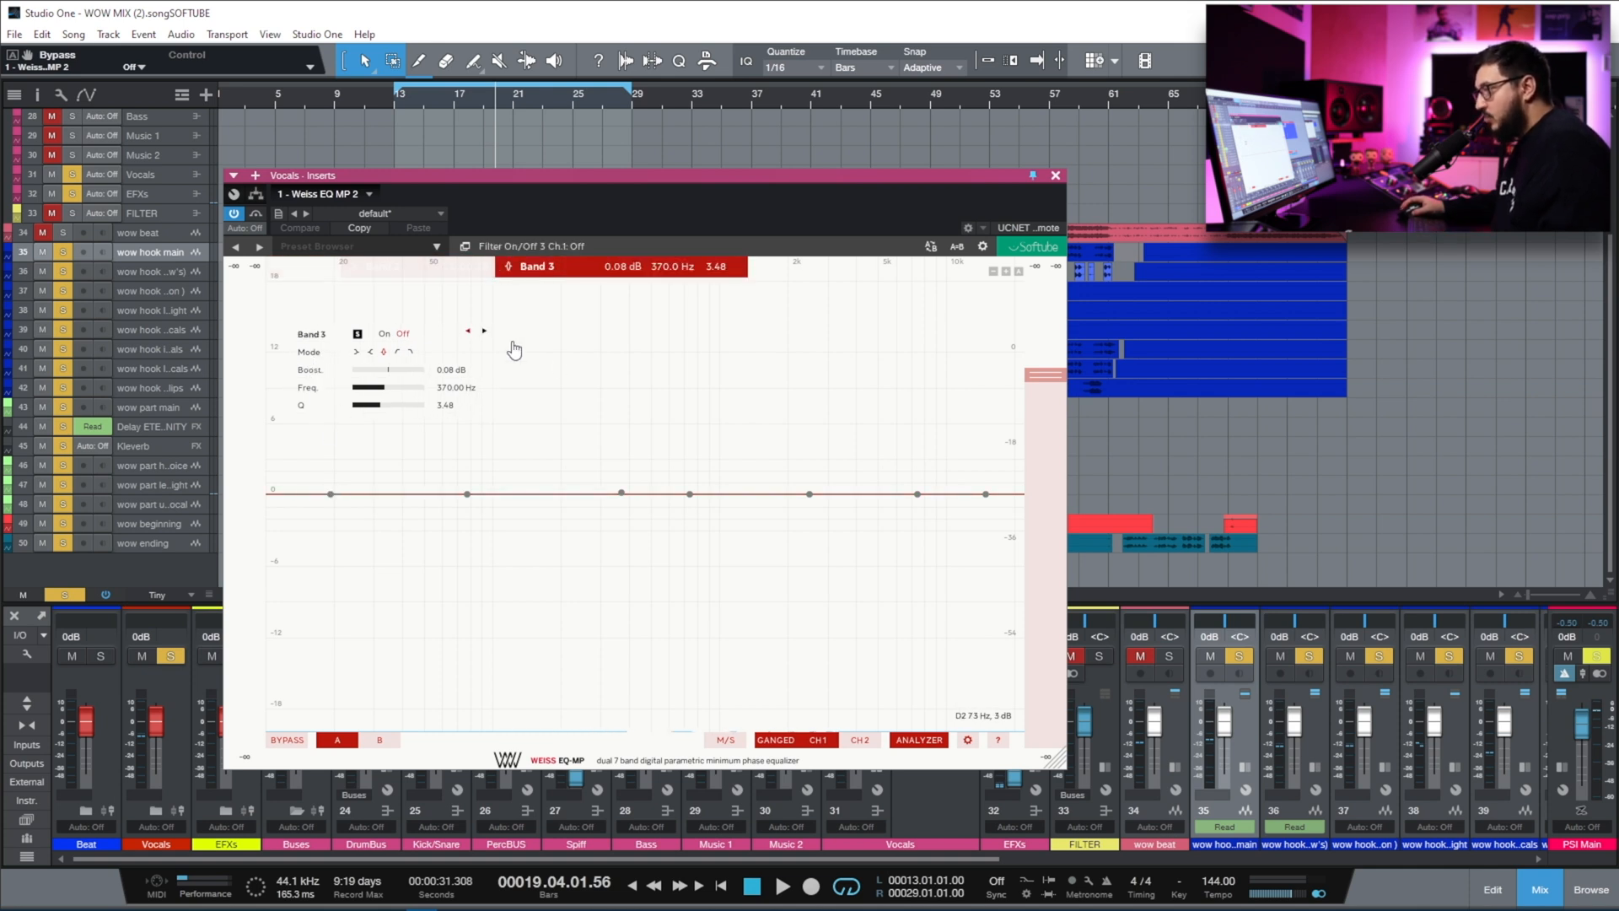
Turn on bands 4, 5 and 6, and make the band menu non-persistent in the equalizer's settings.
double_click(690, 494)
double_click(810, 494)
double_click(918, 495)
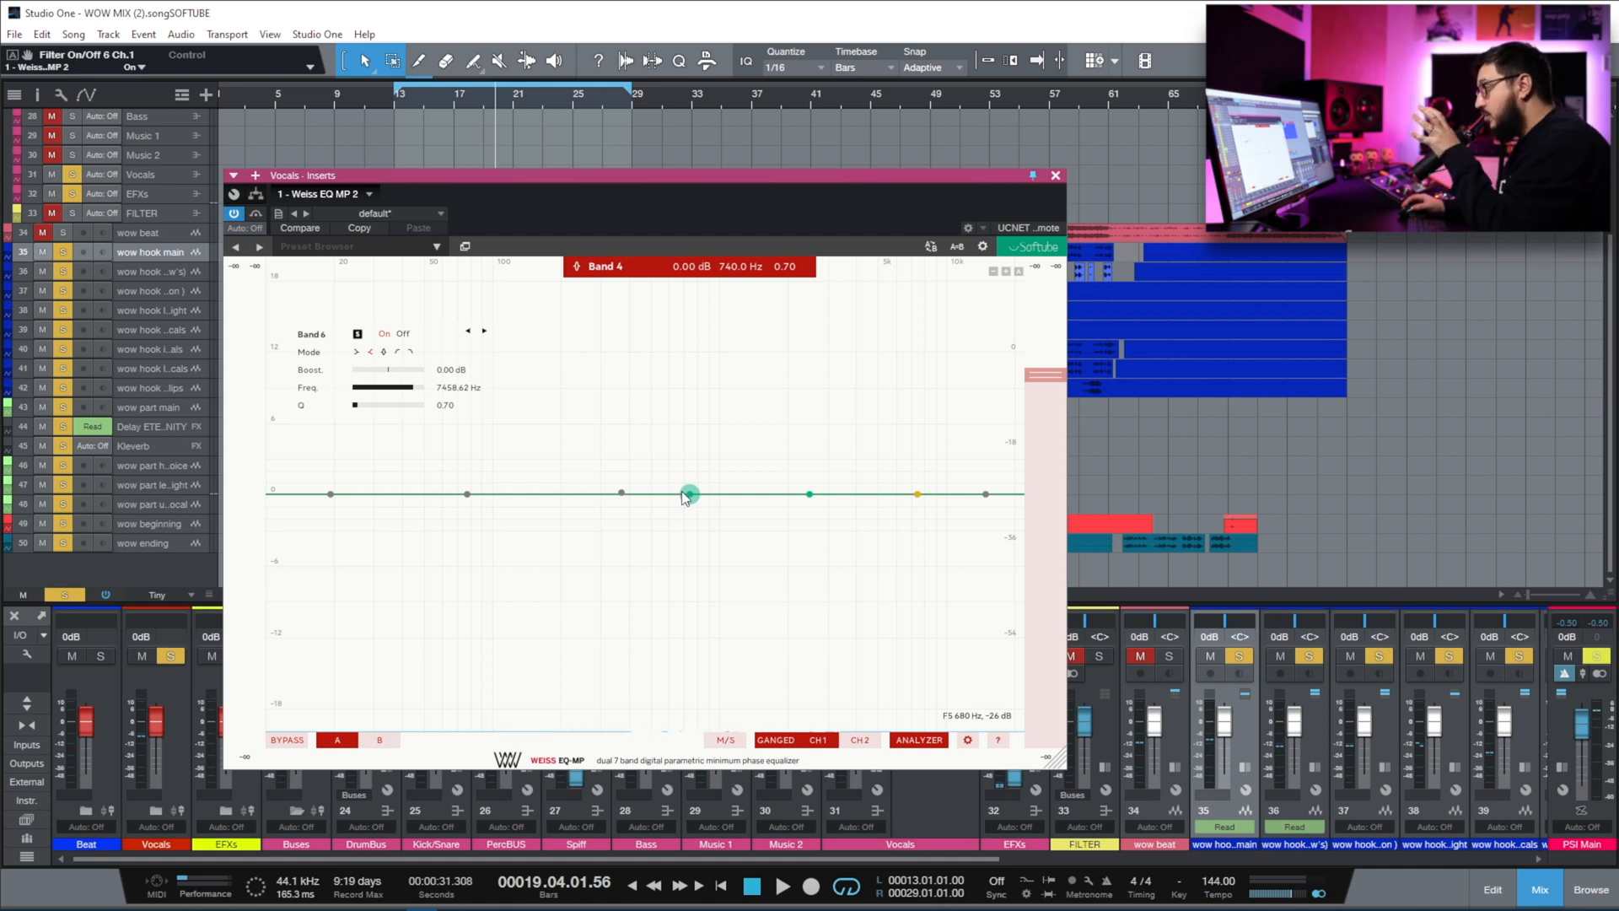
left_click(967, 739)
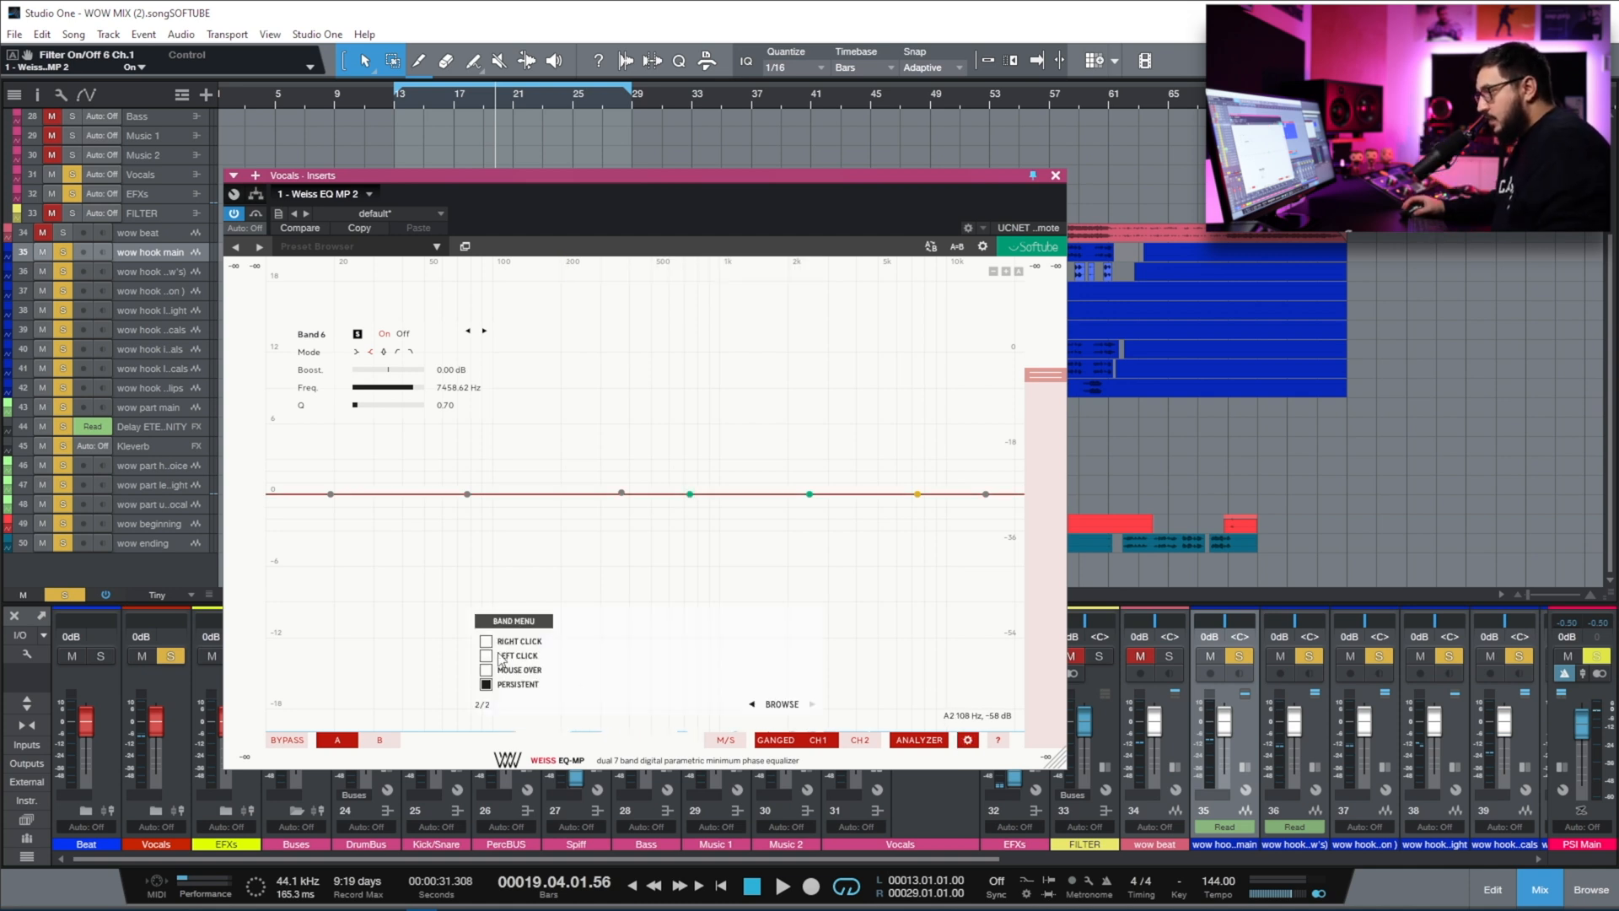
left_click(590, 385)
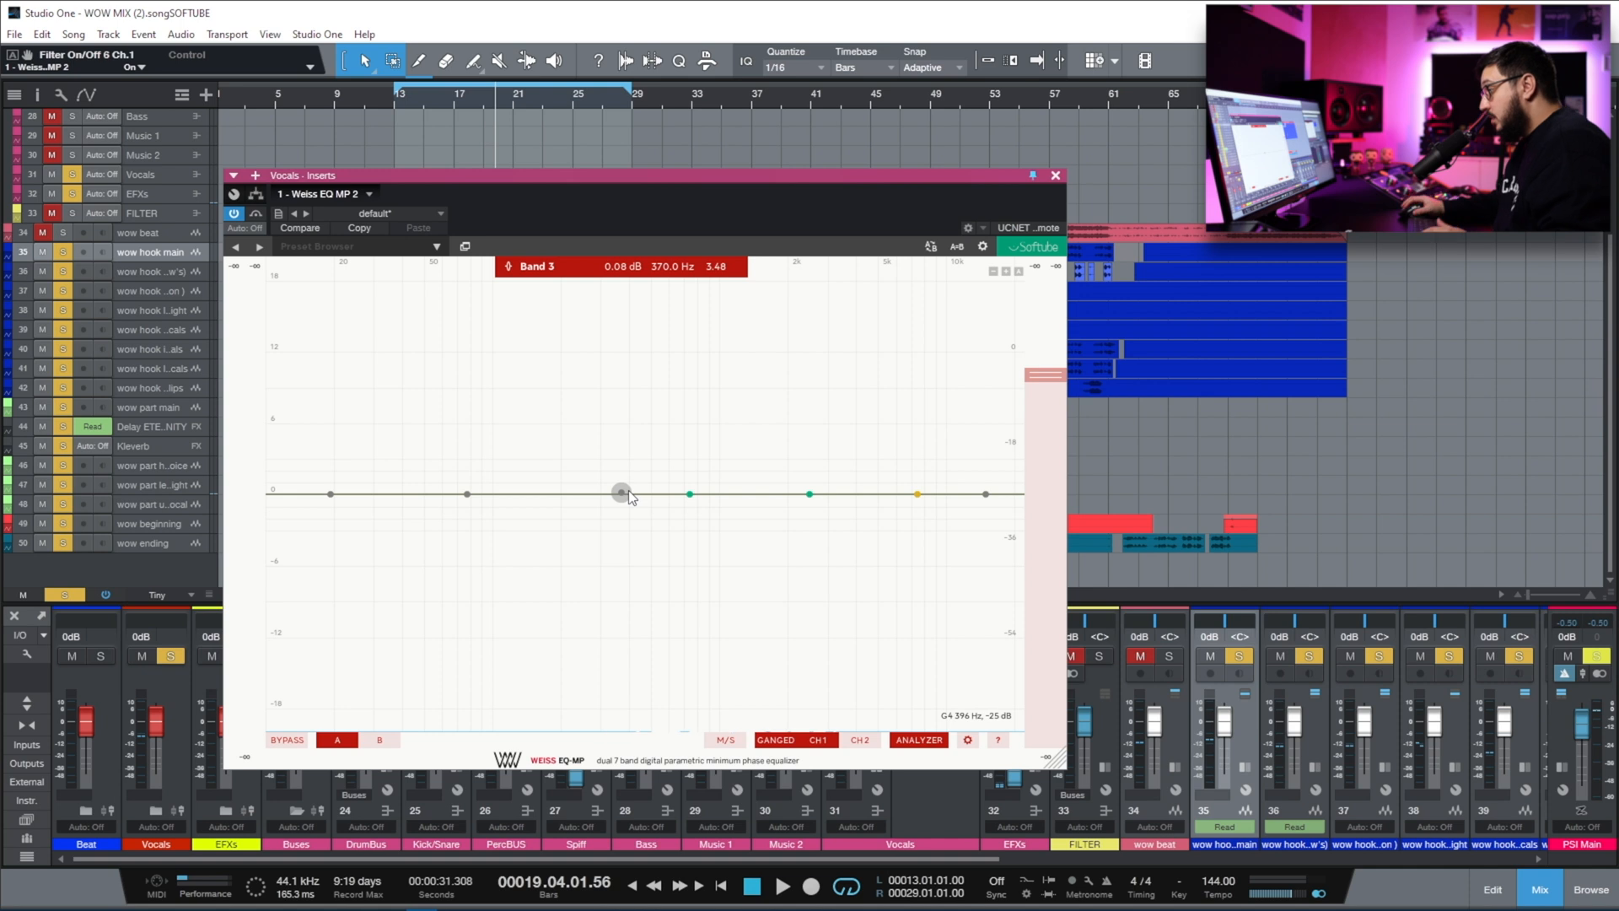
Try mid/side mode, gang the two channels together and switch mid/side off again.
left_click(726, 740)
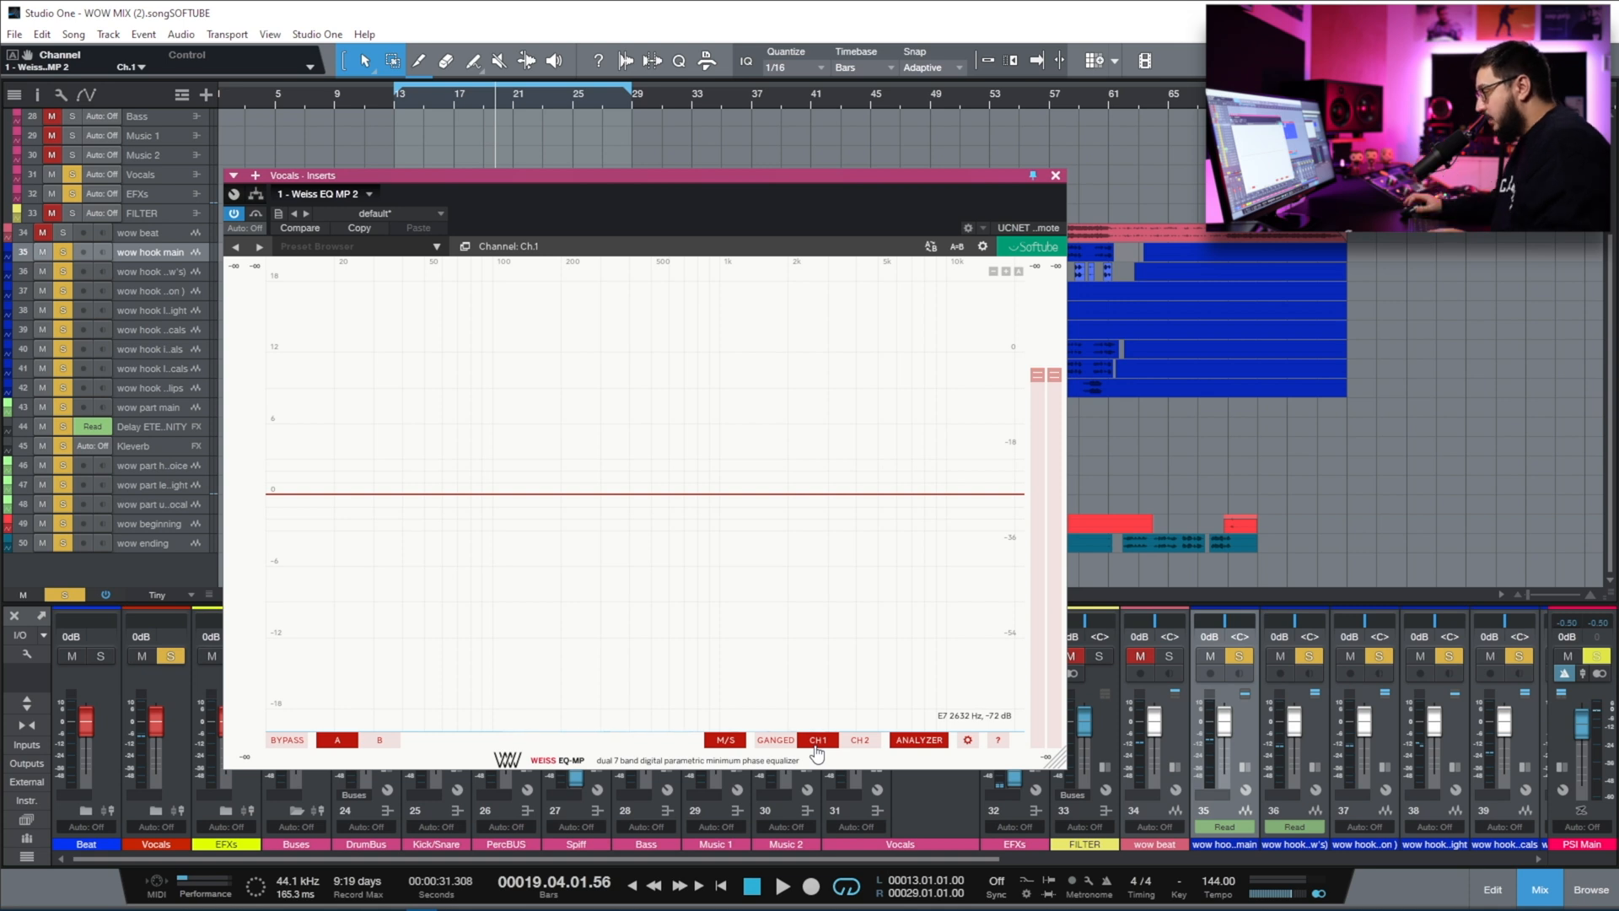
left_click(775, 741)
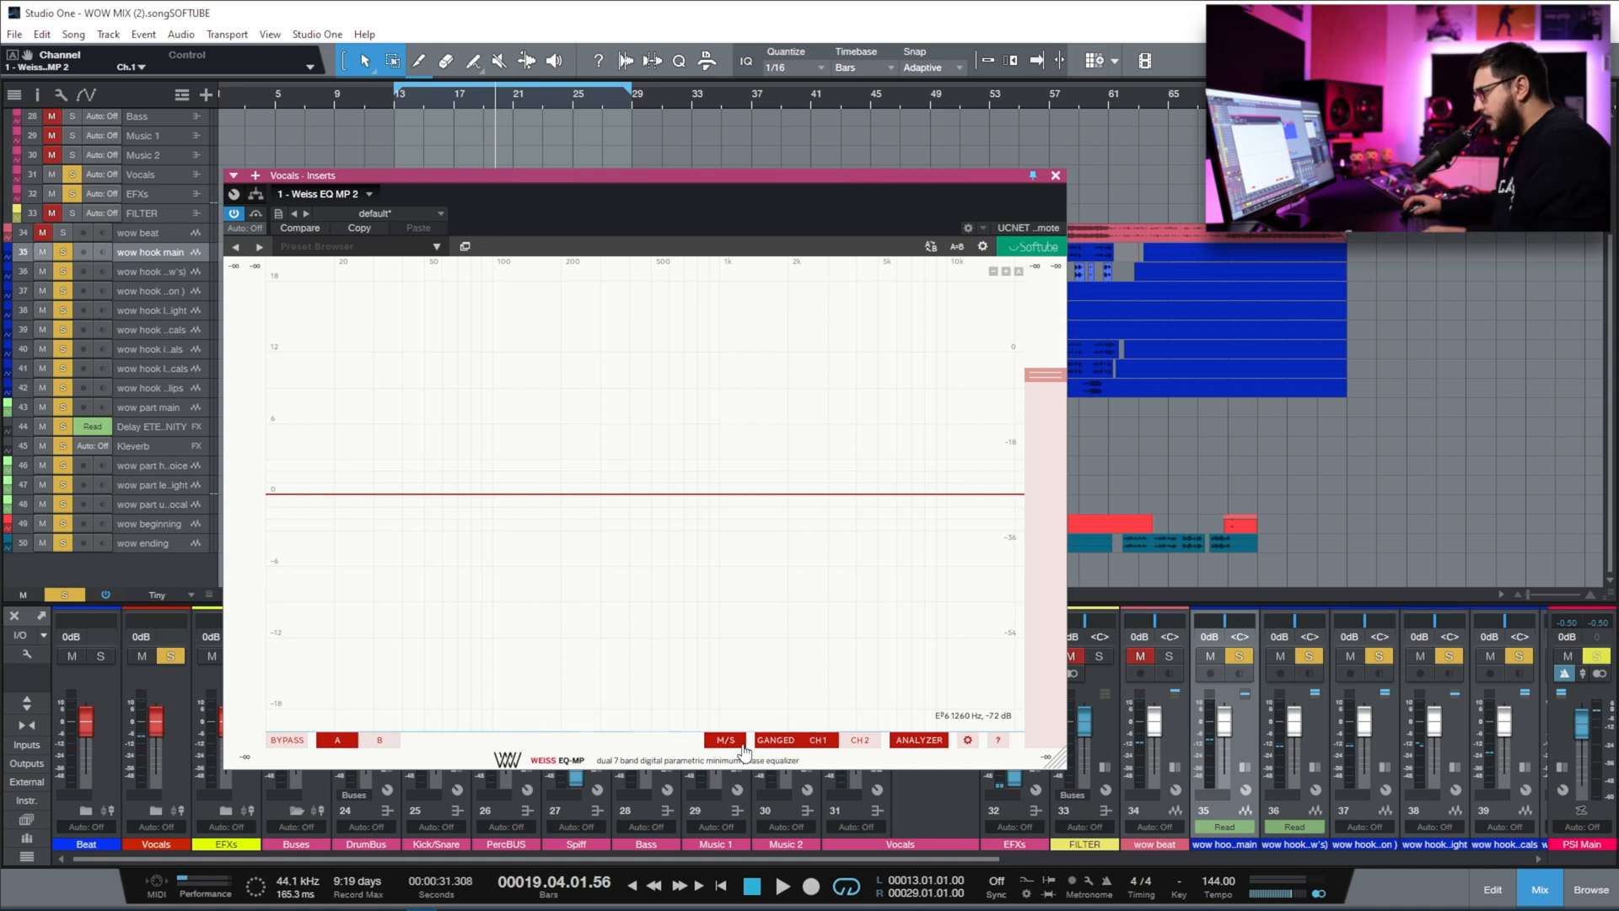
left_click(742, 744)
Show the Band 4 controls, toggle the band off and back on, and solo it.
left_click(498, 336)
left_click(417, 339)
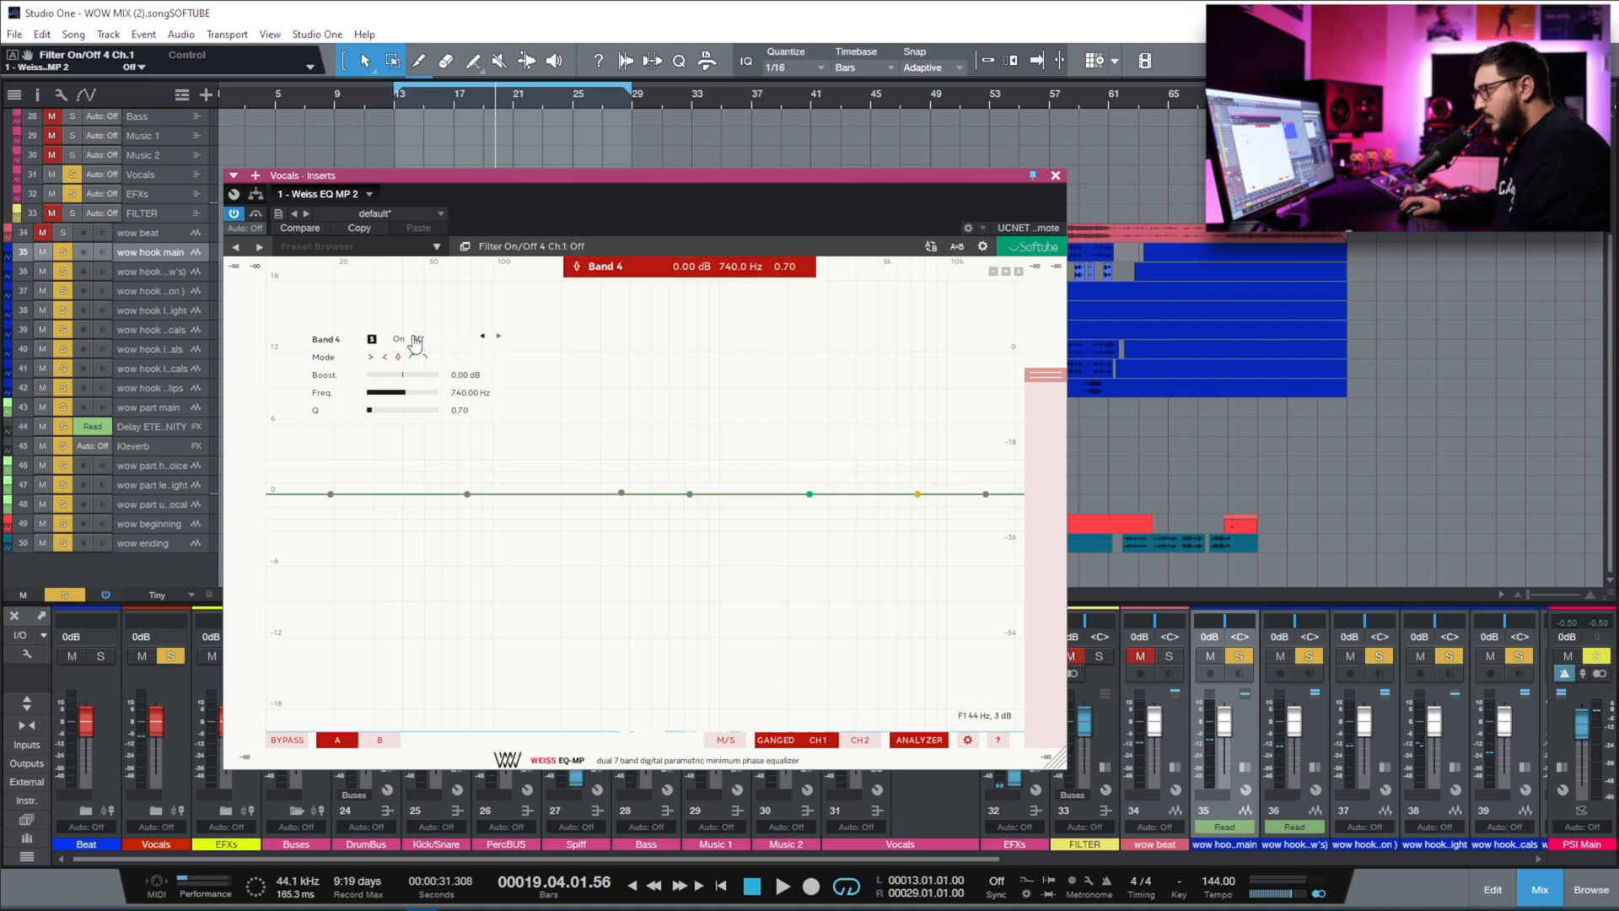
left_click(399, 339)
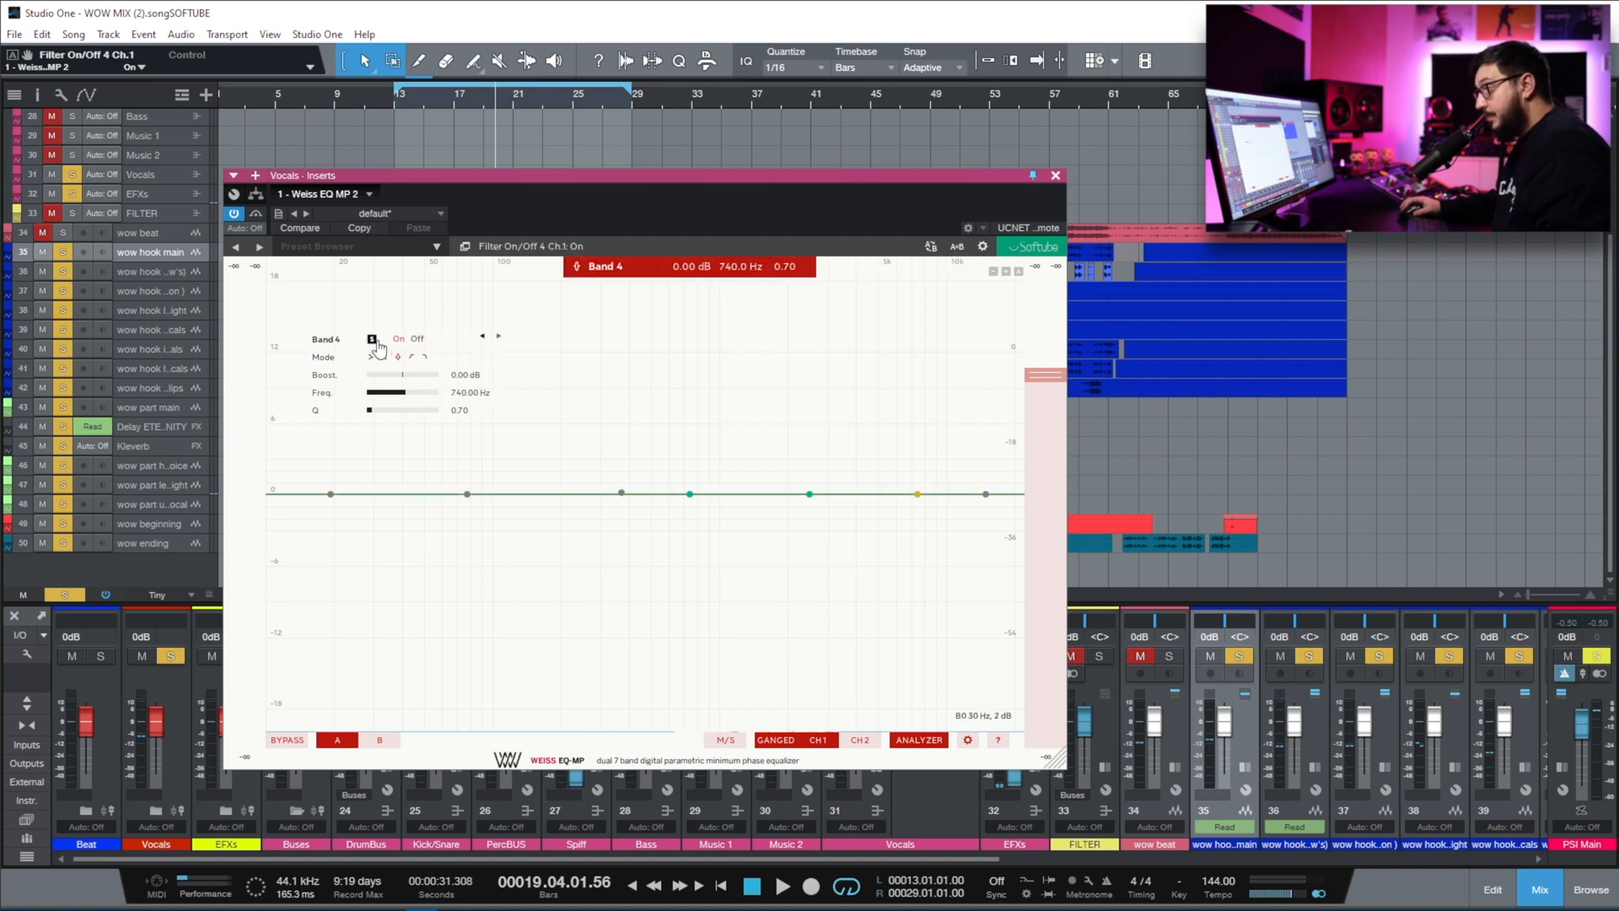
left_click(372, 339)
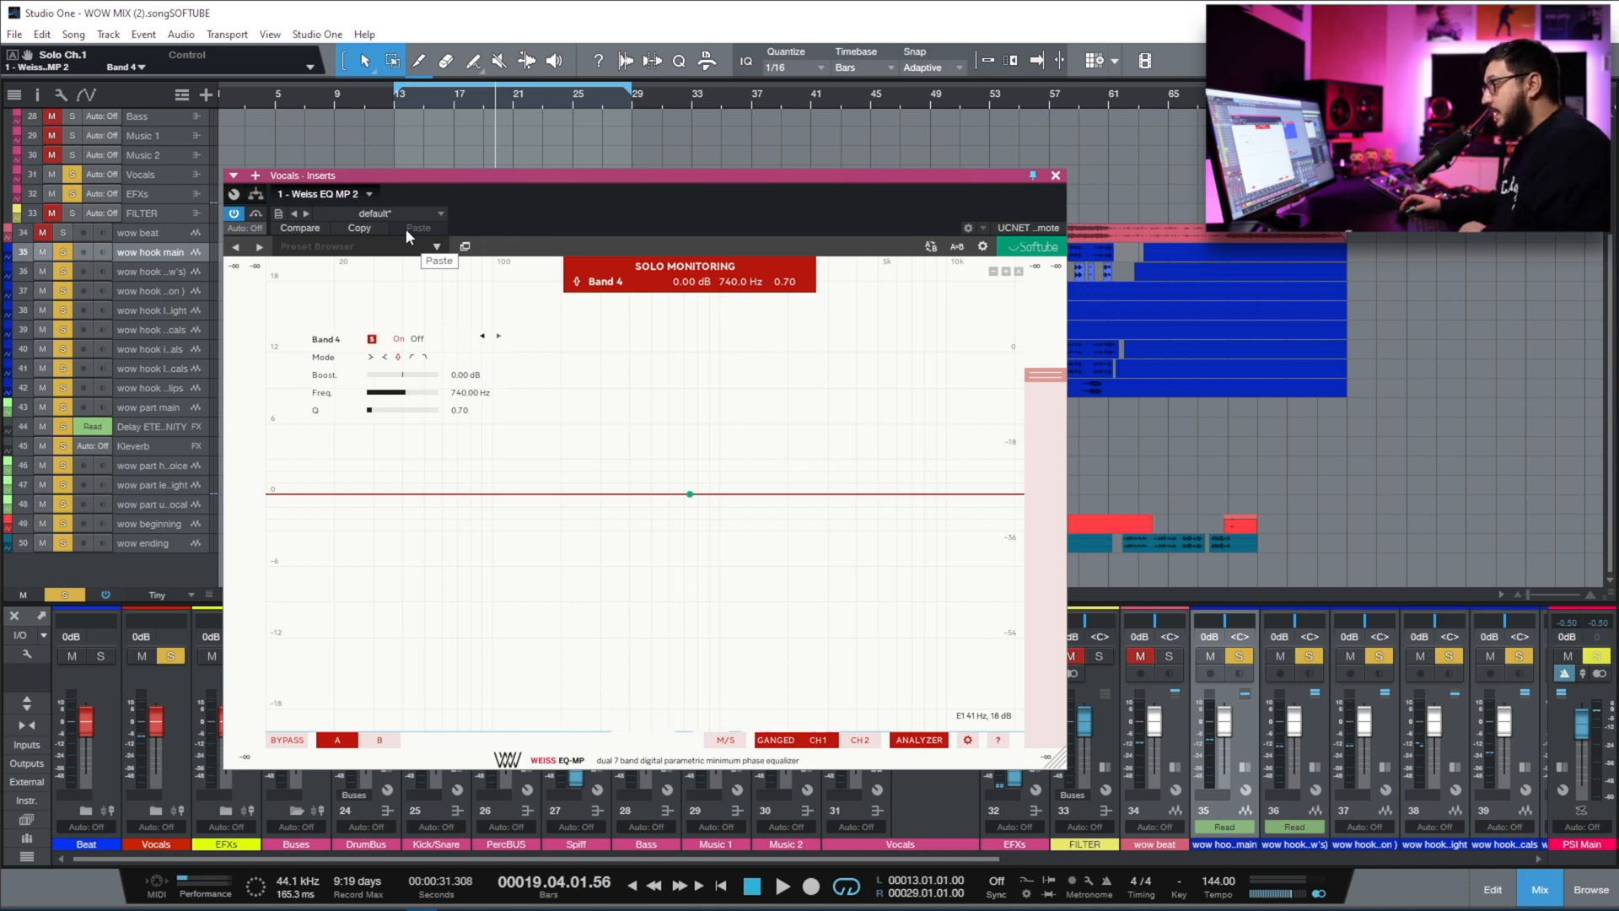
Play from bar 17 and shape the soloed band 4 into a boost of about 10.78 dB at 224 Hz with Q 7.48.
left_click(485, 107)
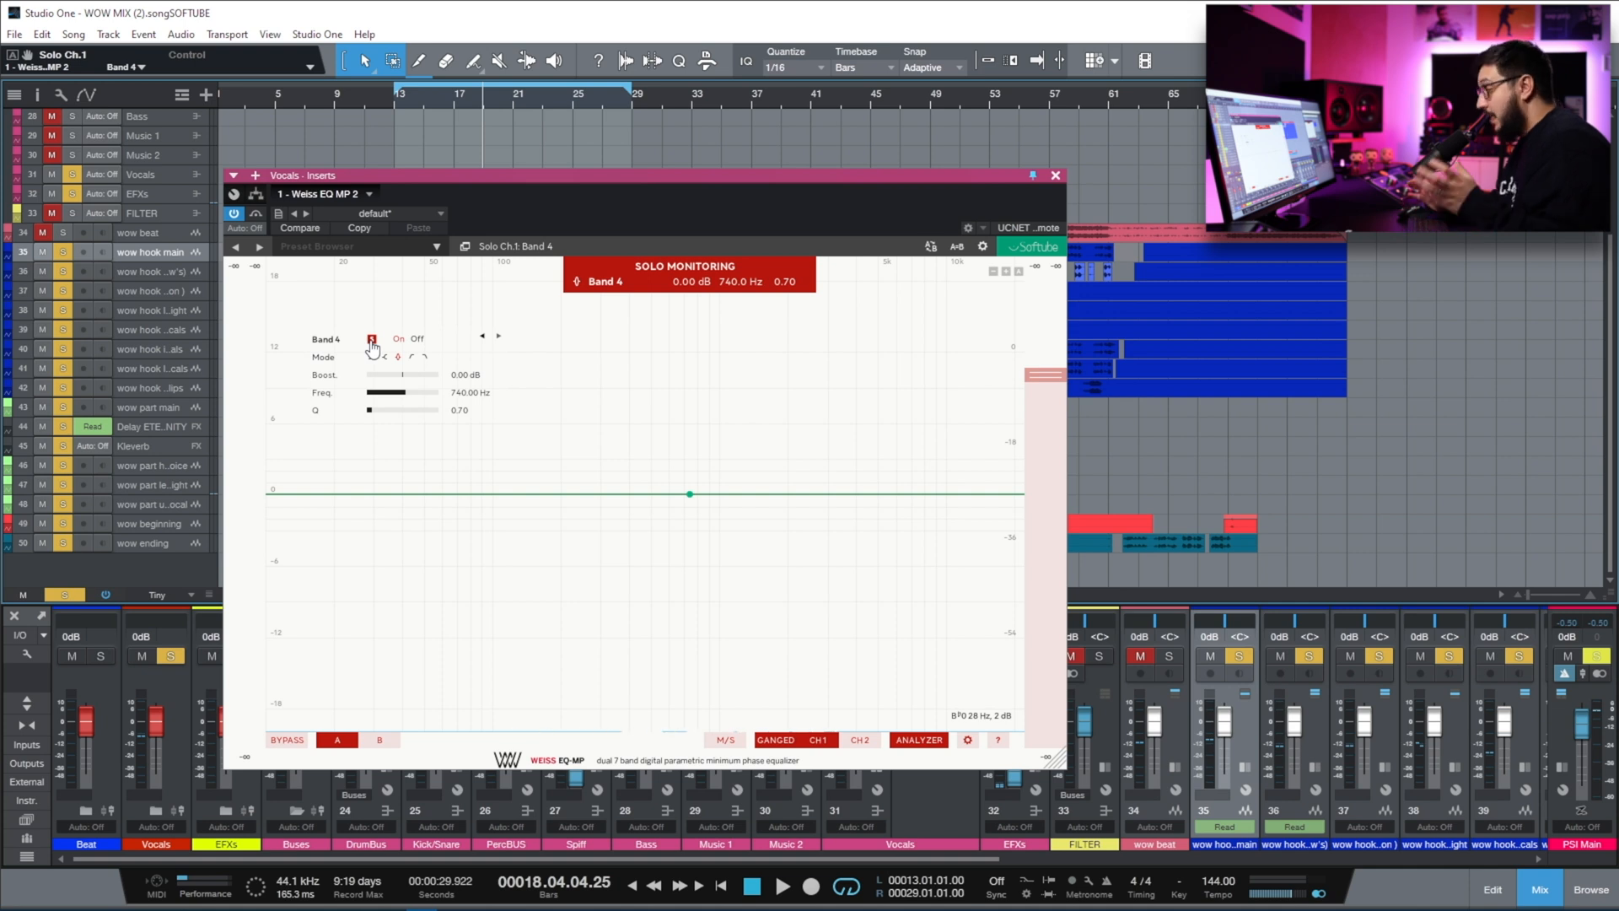
left_click(459, 107)
key("space")
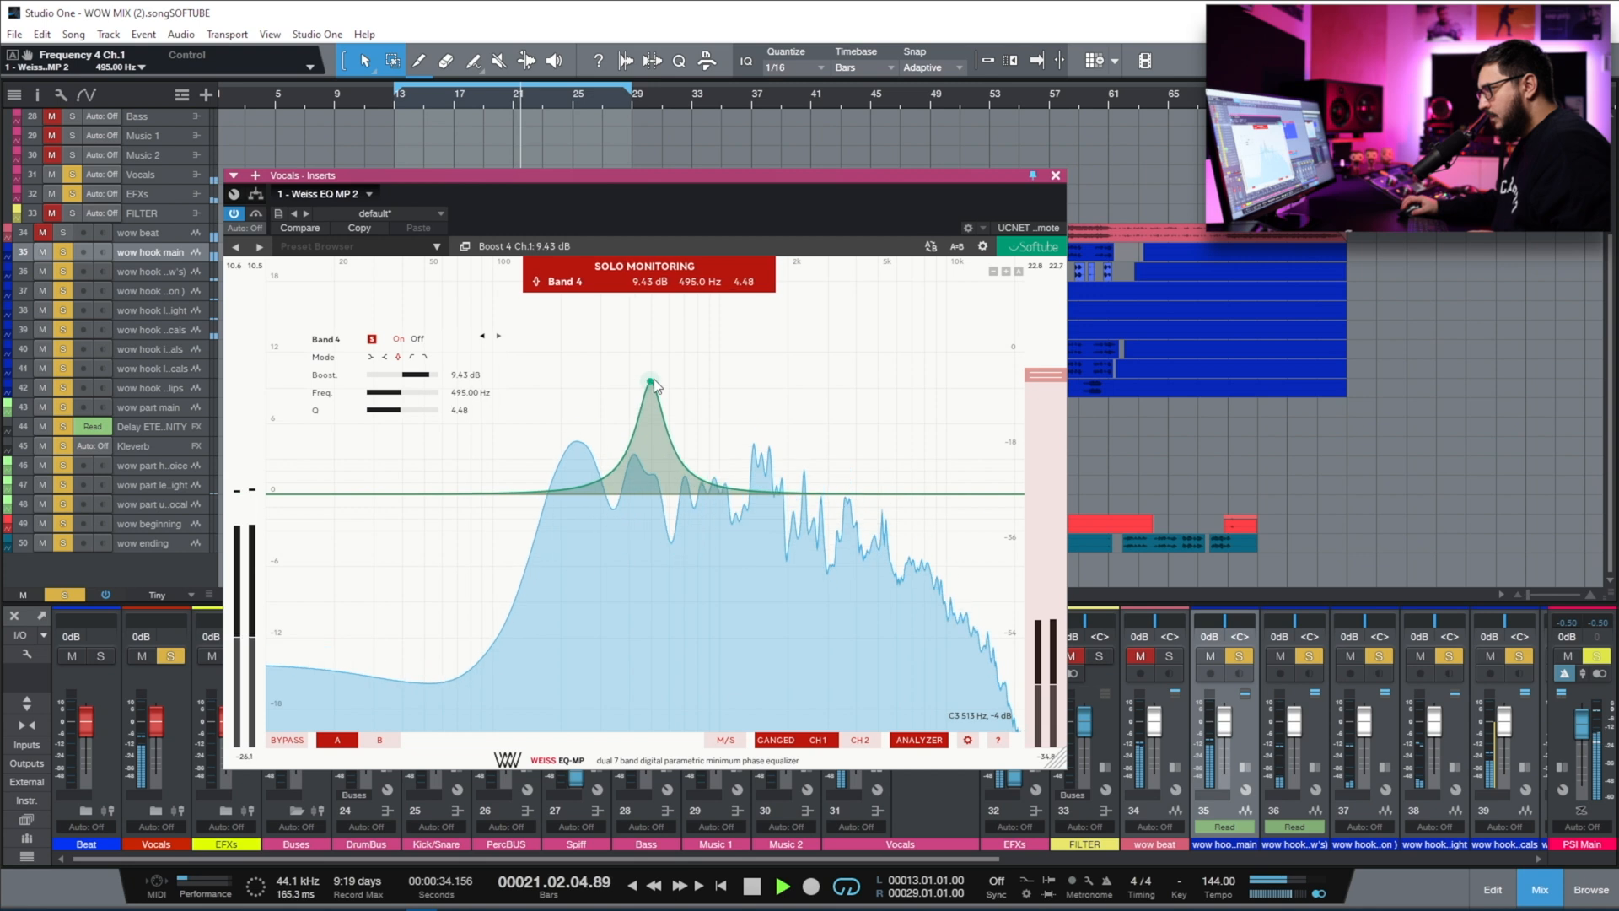
scroll(651, 382, "up", 5)
left_click_drag(651, 382, 568, 365)
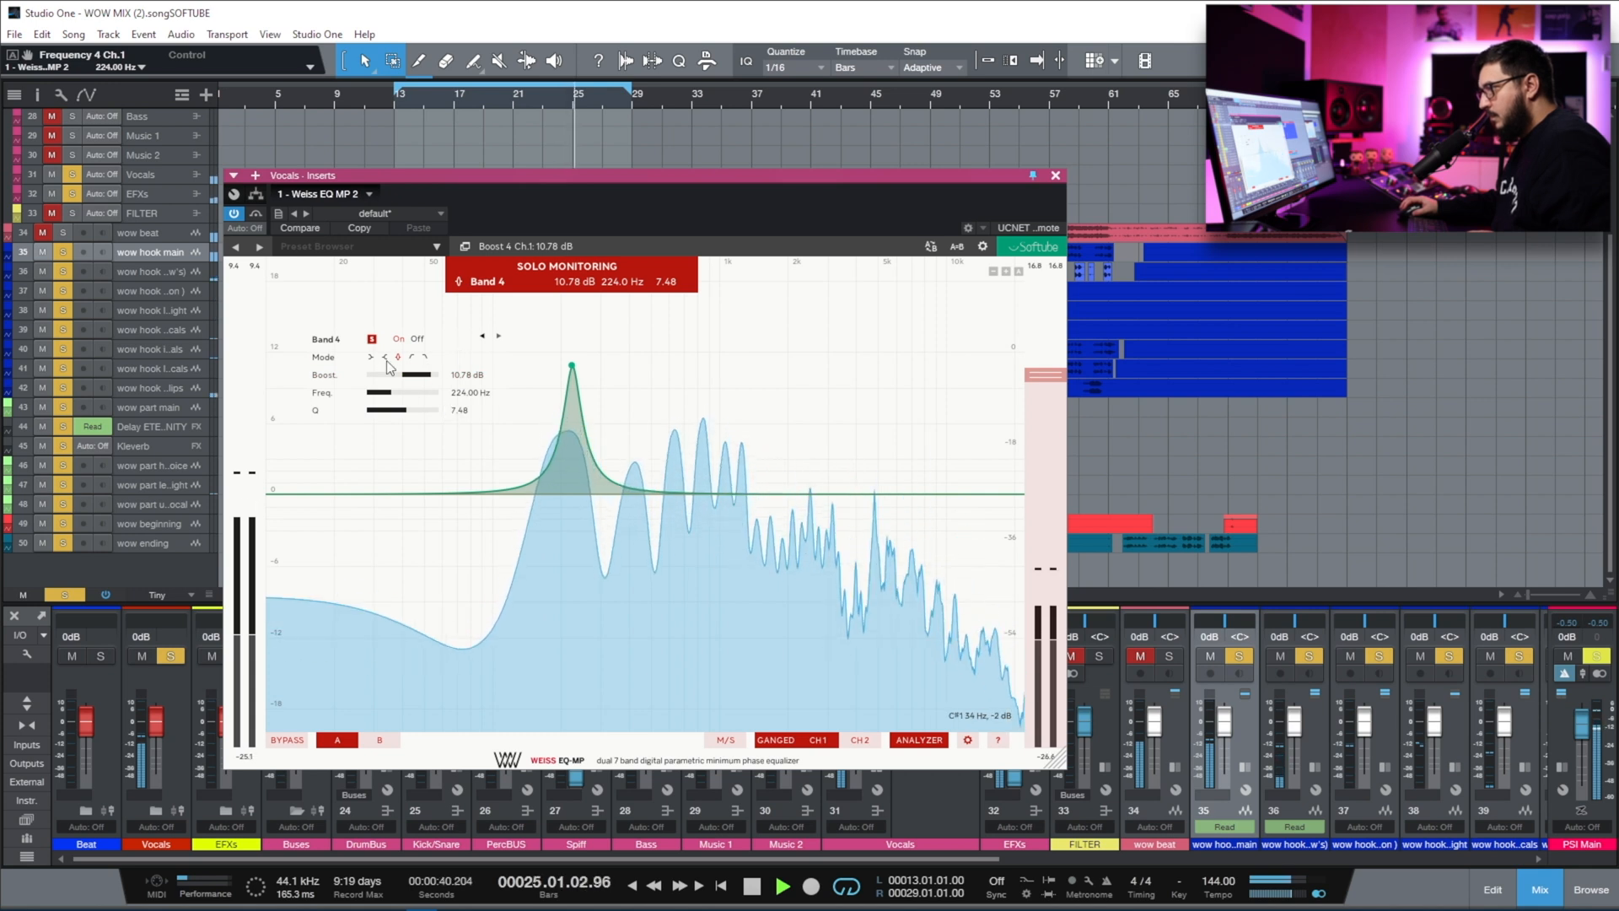
Compare the sound with band 4's solo off and on, leave the solo off and stop playback.
left_click(372, 340)
left_click(372, 340)
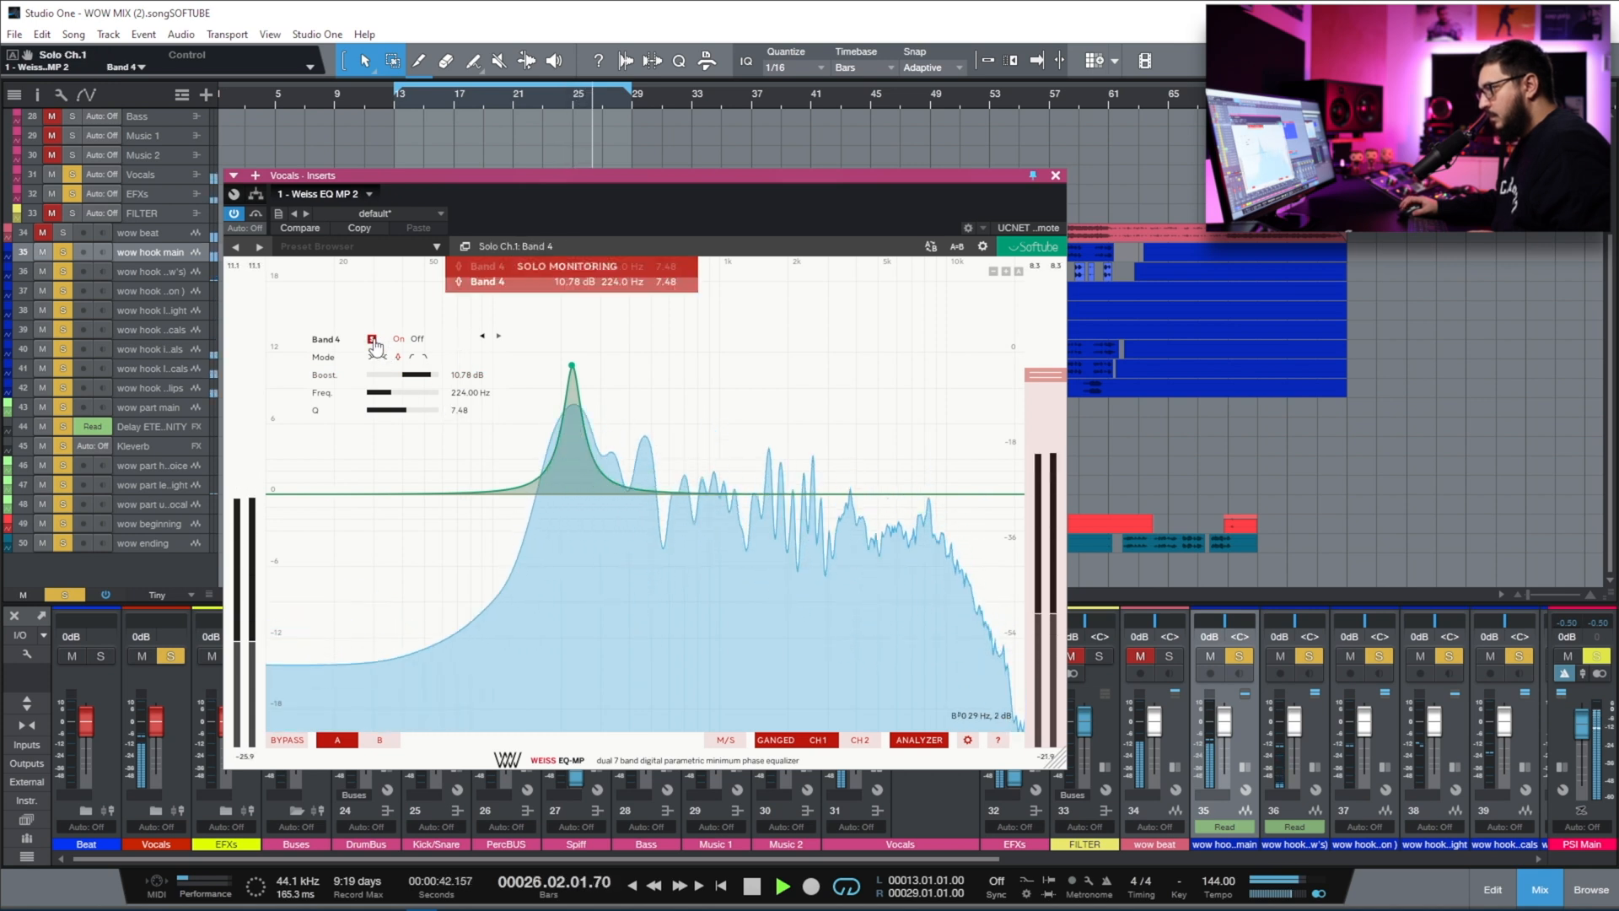
left_click(372, 340)
key("space")
Flatten band 4 to about 0.21 dB at 748 Hz and turn the band off.
left_click_drag(572, 365, 693, 490)
double_click(693, 490)
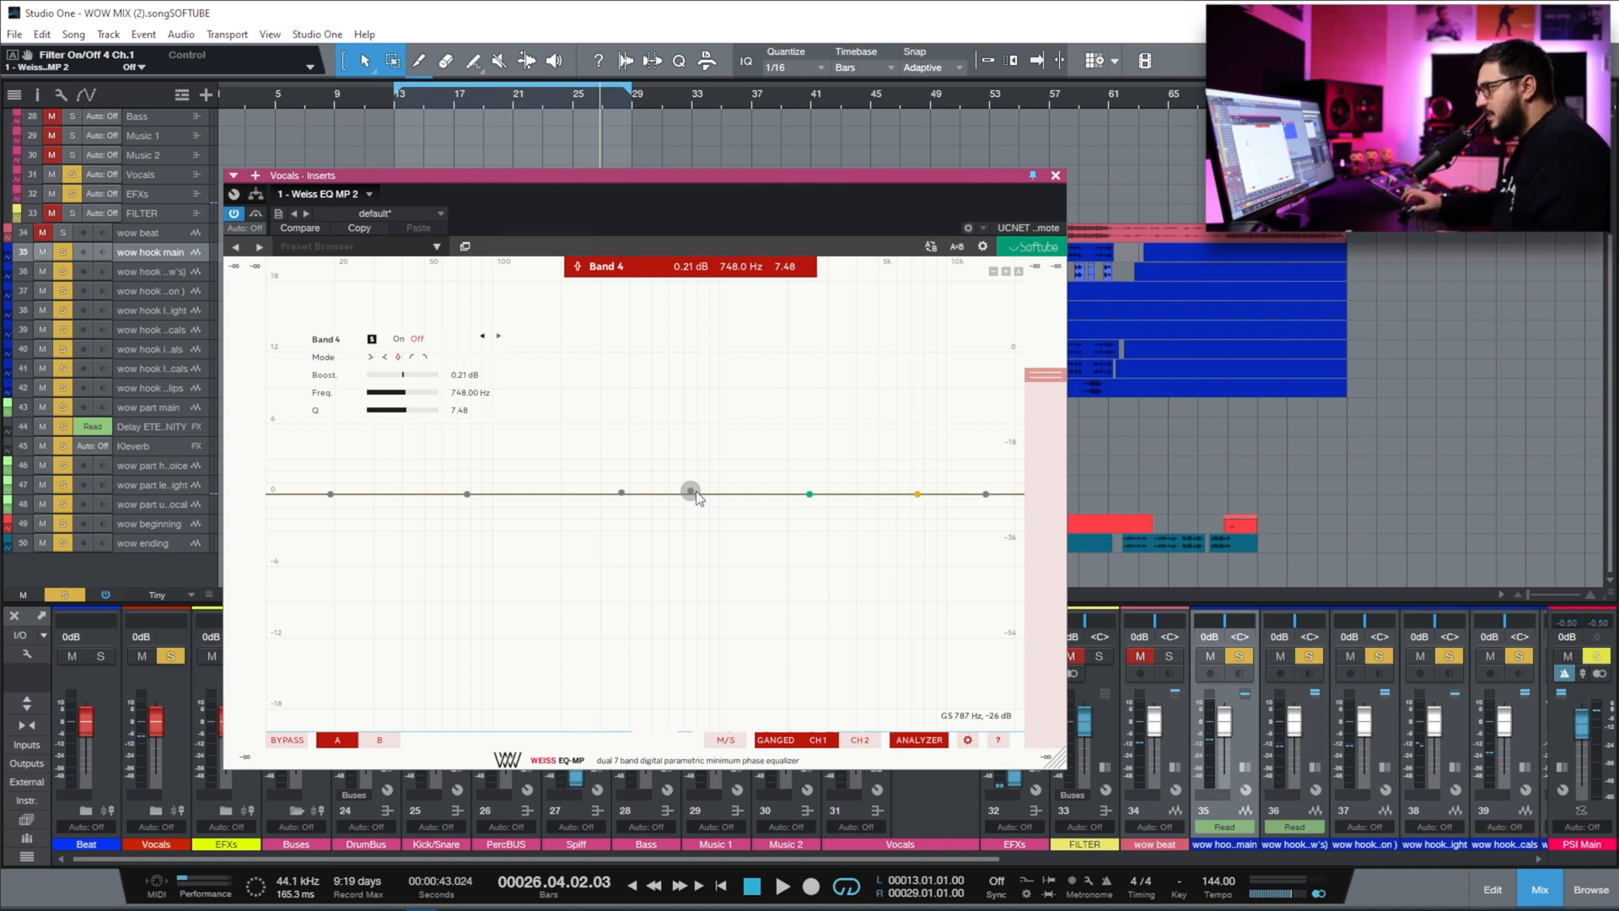
Try the shelf modes on band 4, view the channel 1 output gain and toggle the plug-in's bypass.
left_click(371, 358)
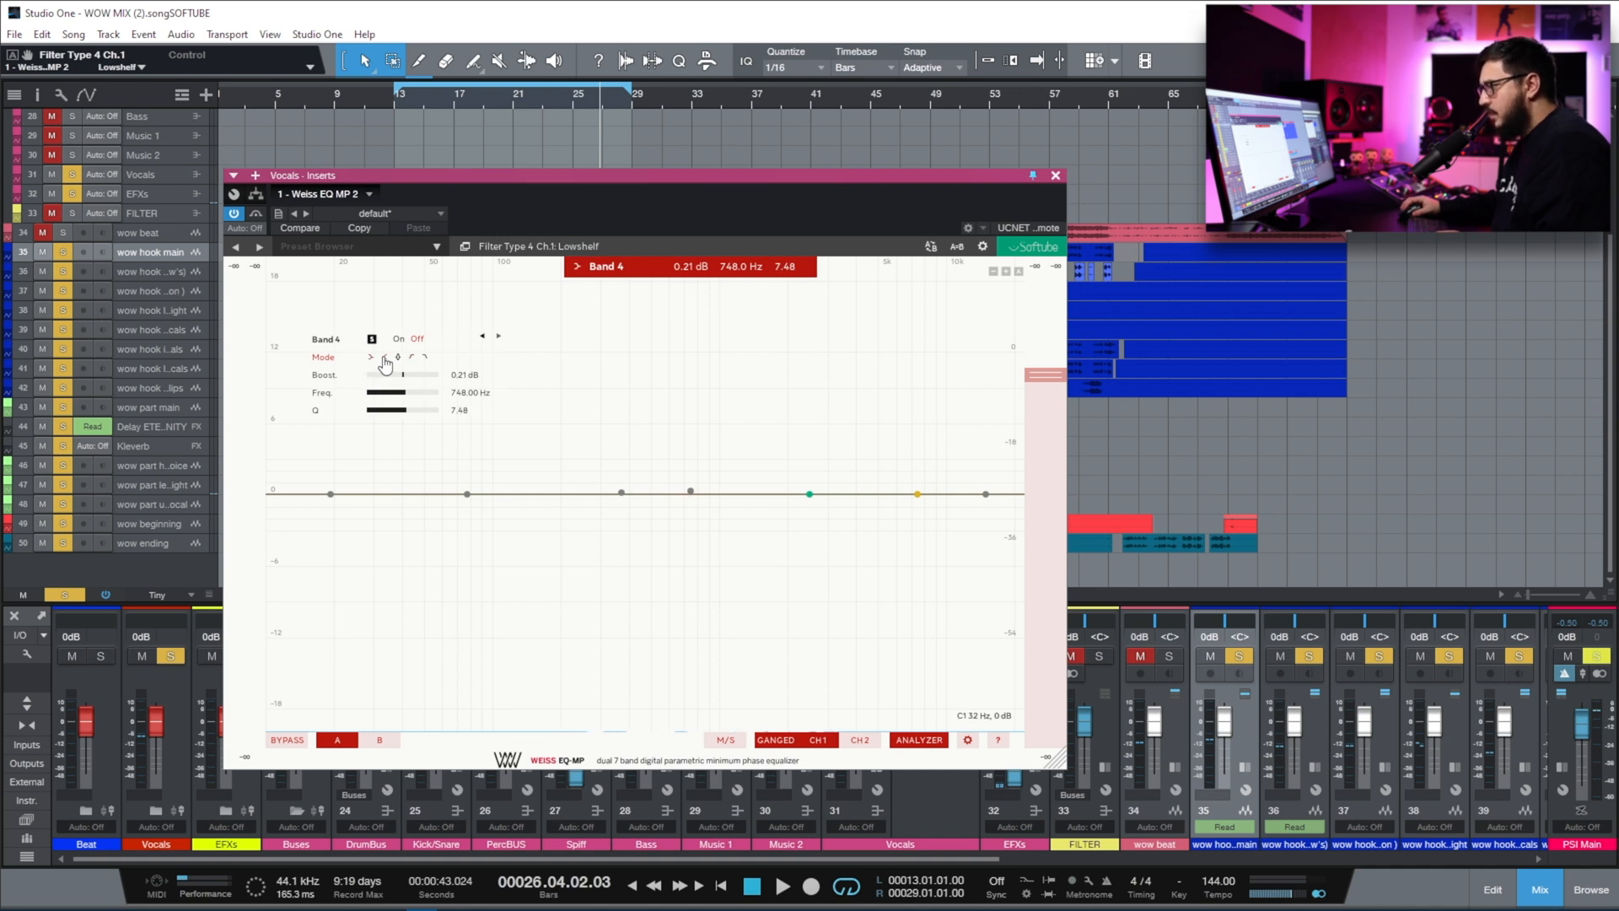
mouse_move(1035, 378)
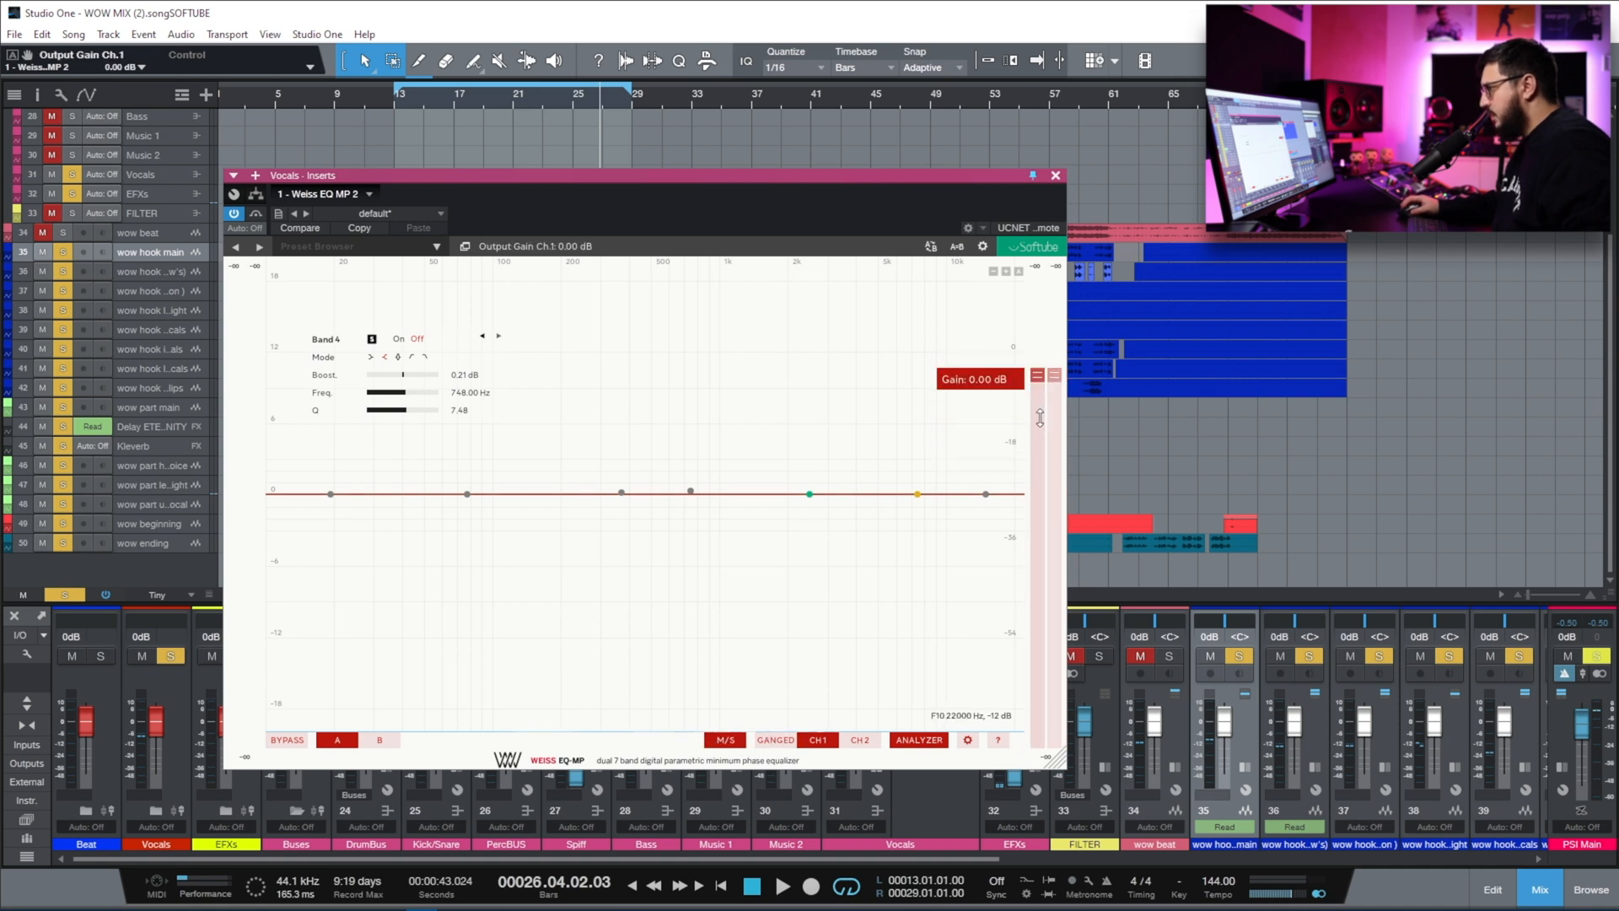
left_click(302, 741)
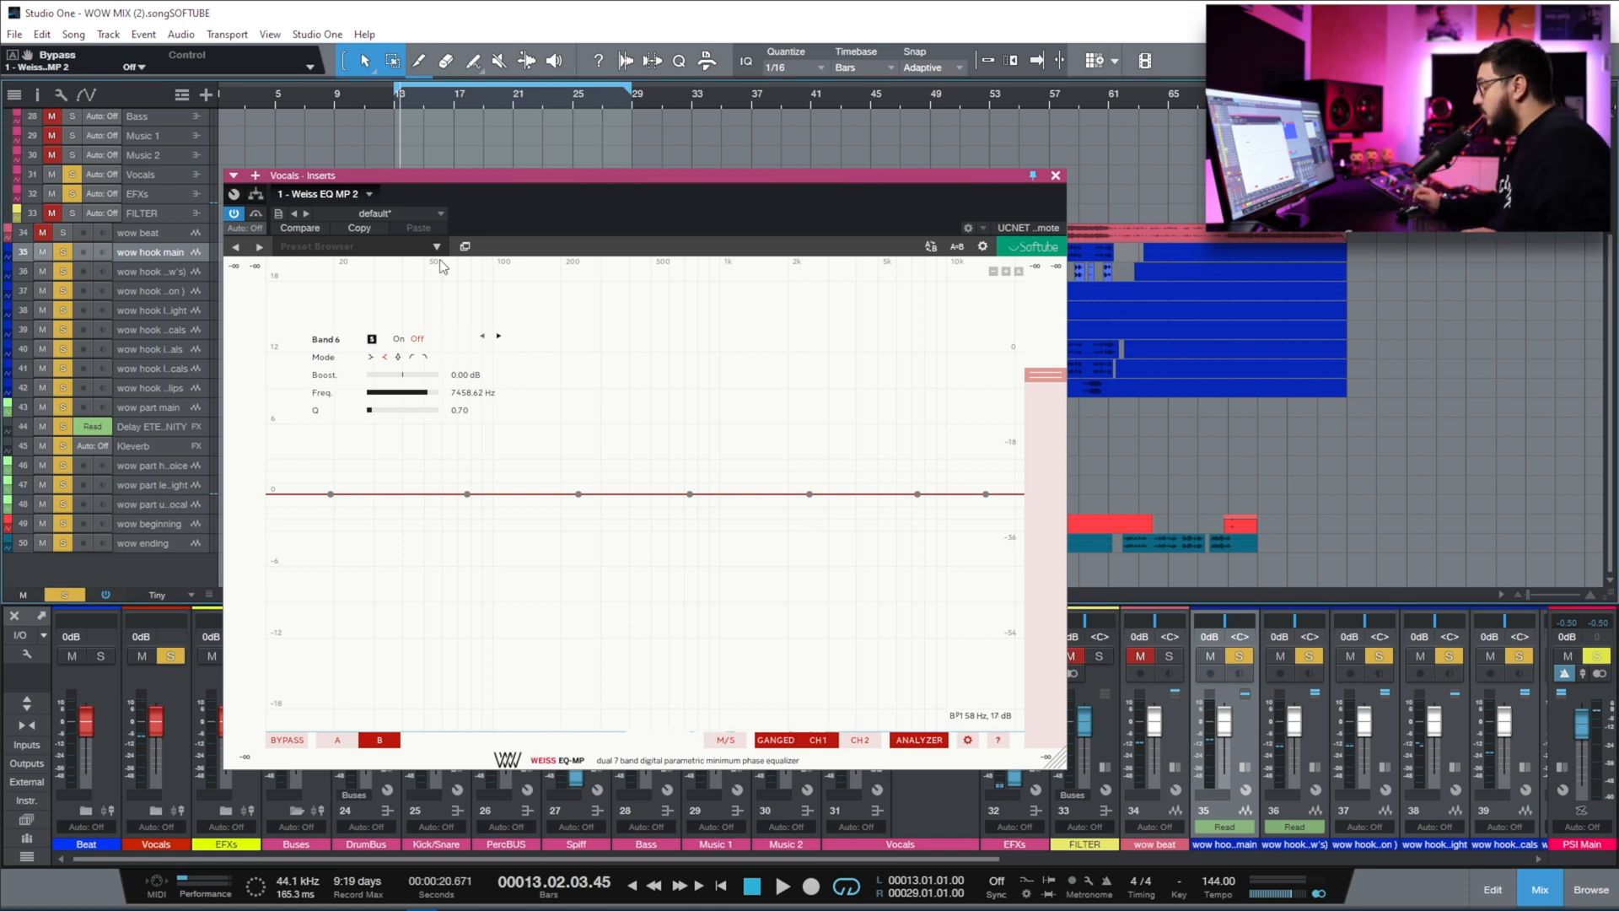
In setting B, raise band 1's 48 dB low cut to about 90.5 Hz and compare it off and on during playback.
key("space")
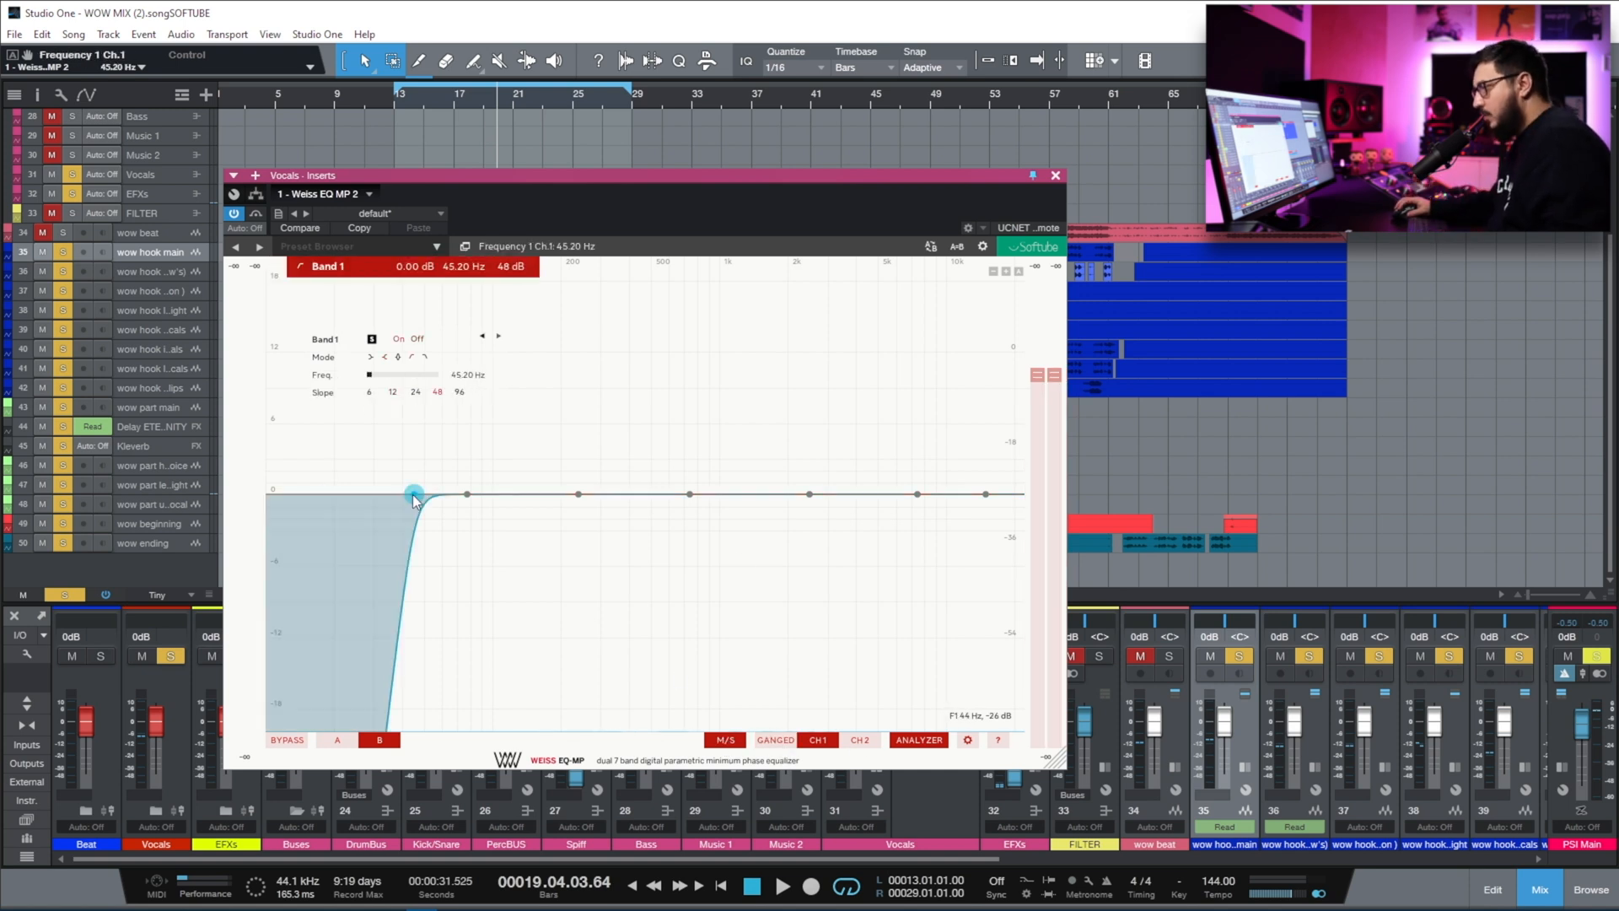
left_click_drag(416, 495, 456, 500)
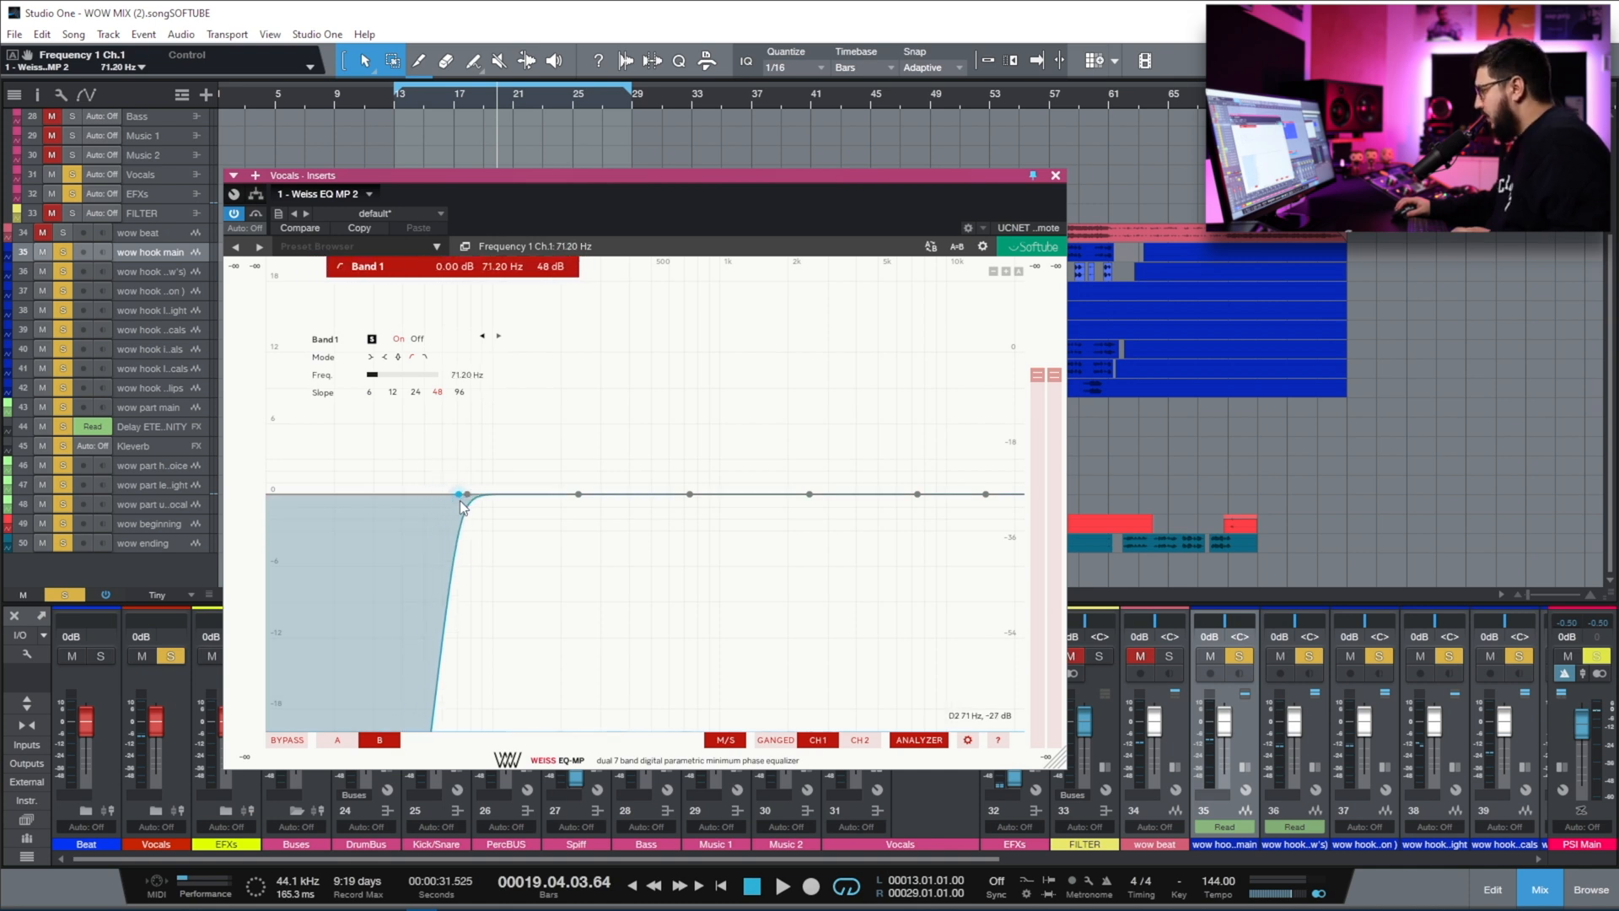
key("space")
mouse_move(429, 496)
left_mouse_down()
mouse_move(376, 488)
mouse_move(409, 513)
mouse_move(654, 503)
mouse_move(477, 506)
left_mouse_up()
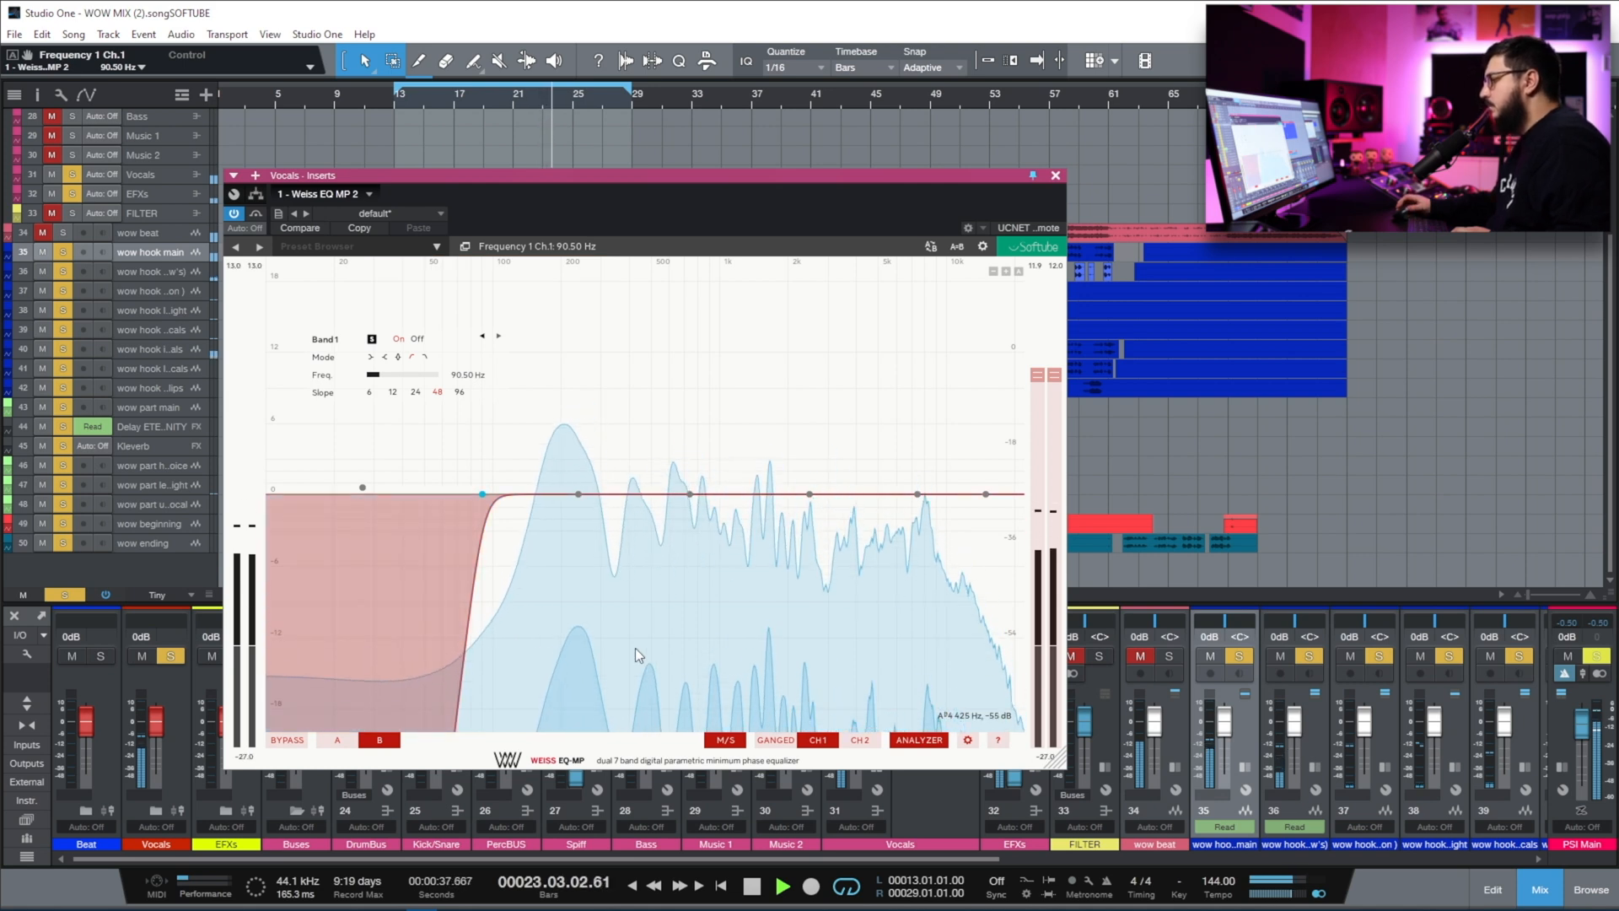
left_click(418, 340)
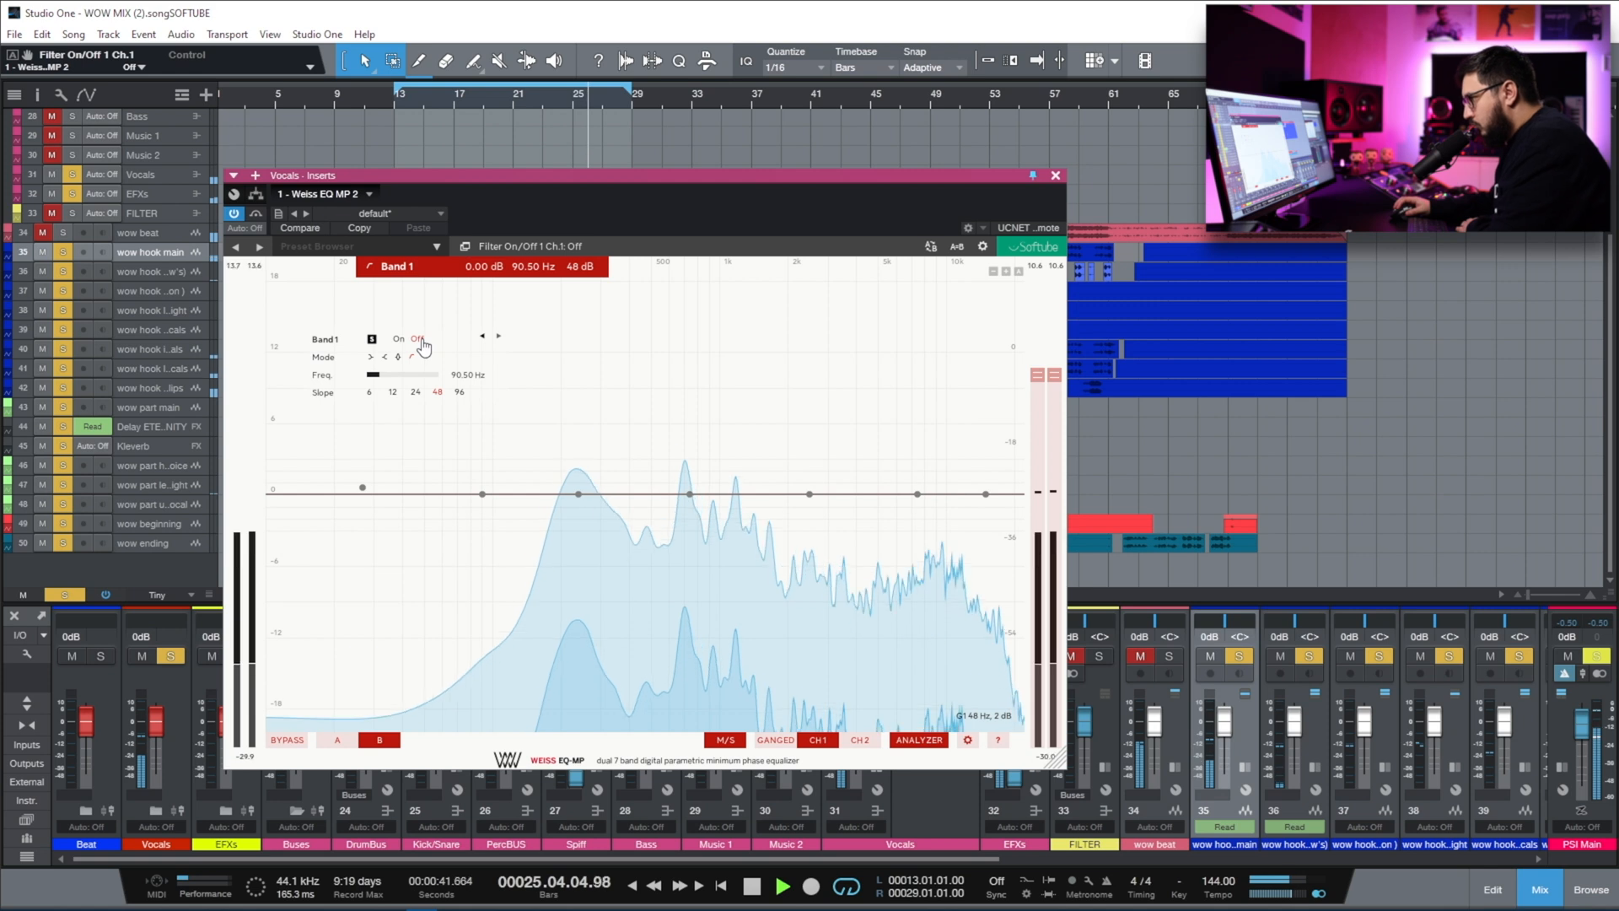
left_click(400, 340)
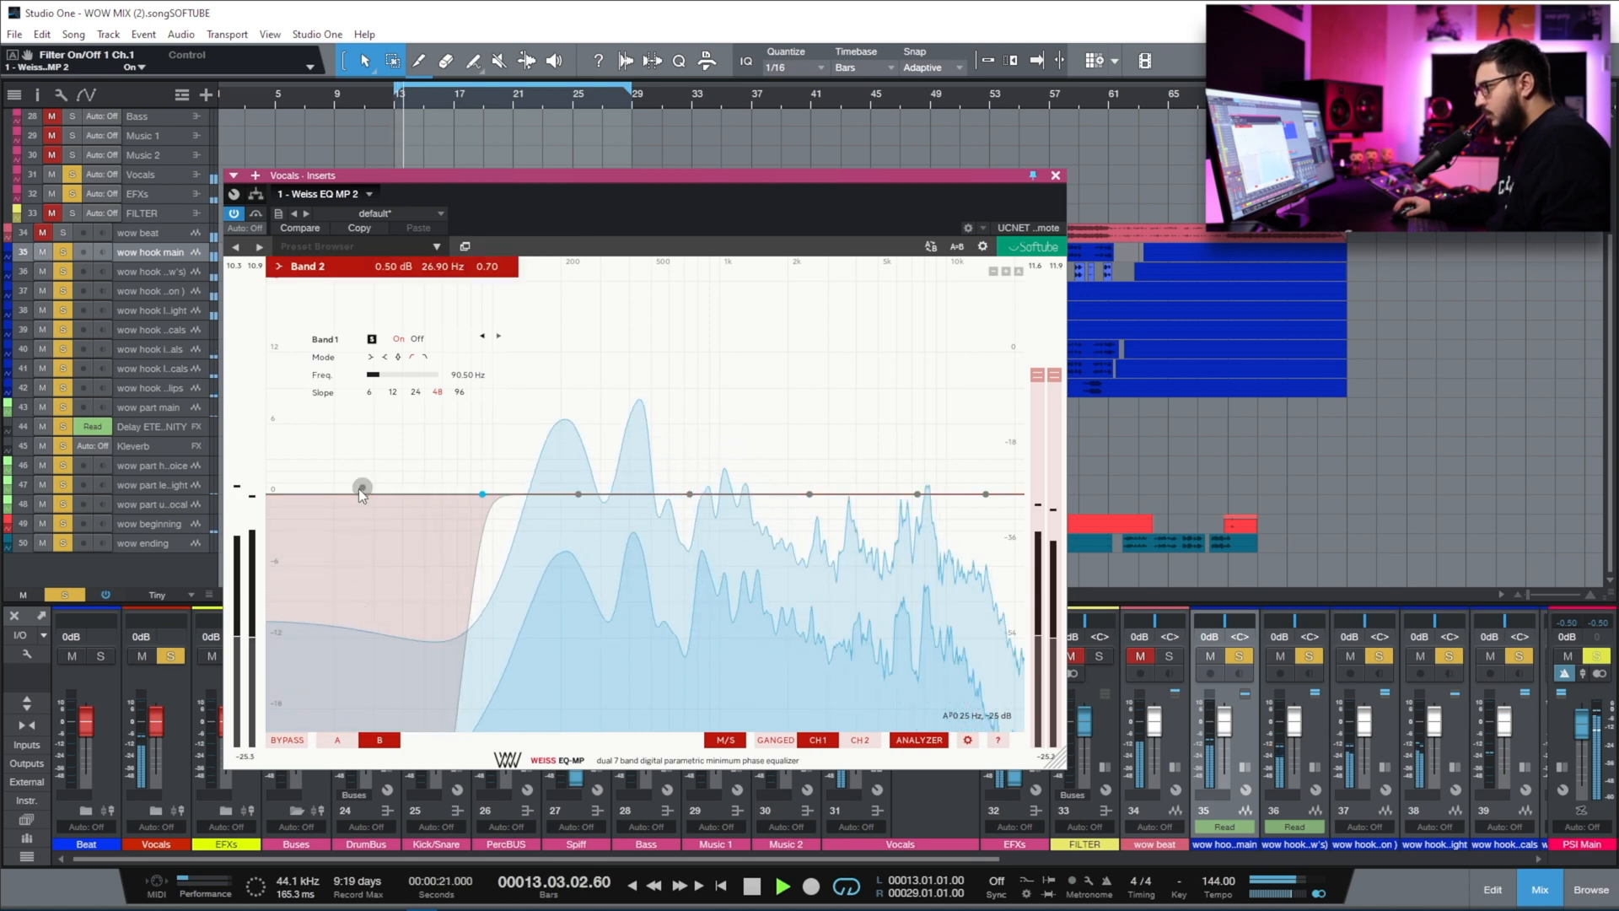
Show the band 2 controls and set the band to Peak mode at about 204.85 Hz with Q 2.38.
left_click(498, 338)
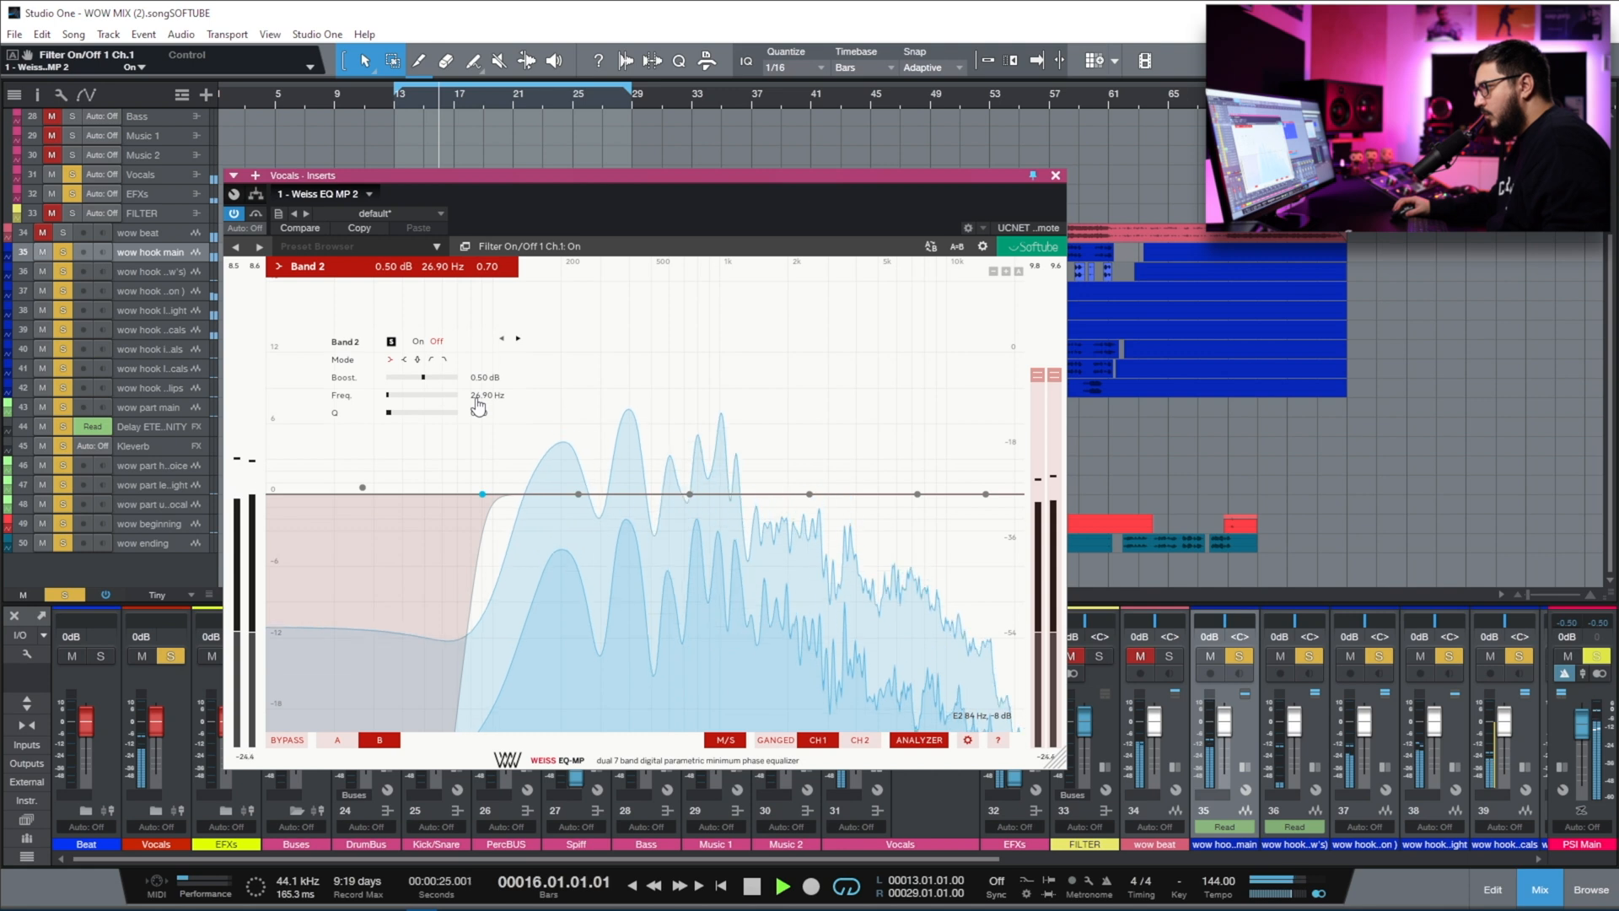
left_click_drag(466, 395, 433, 399)
left_click(405, 354)
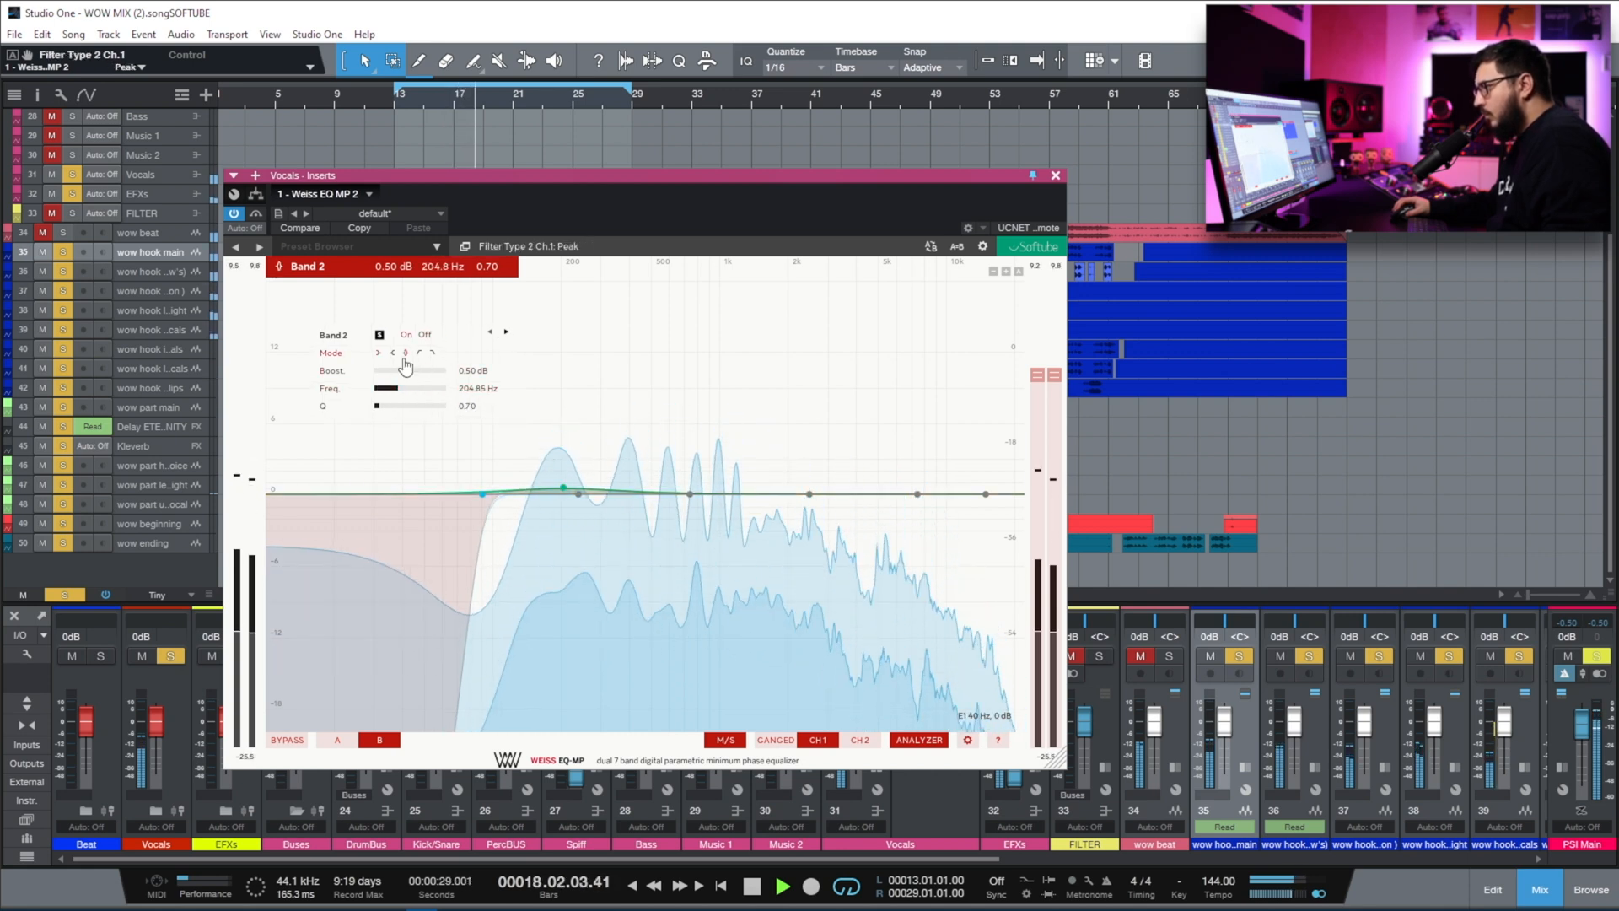
left_click_drag(392, 407, 441, 413)
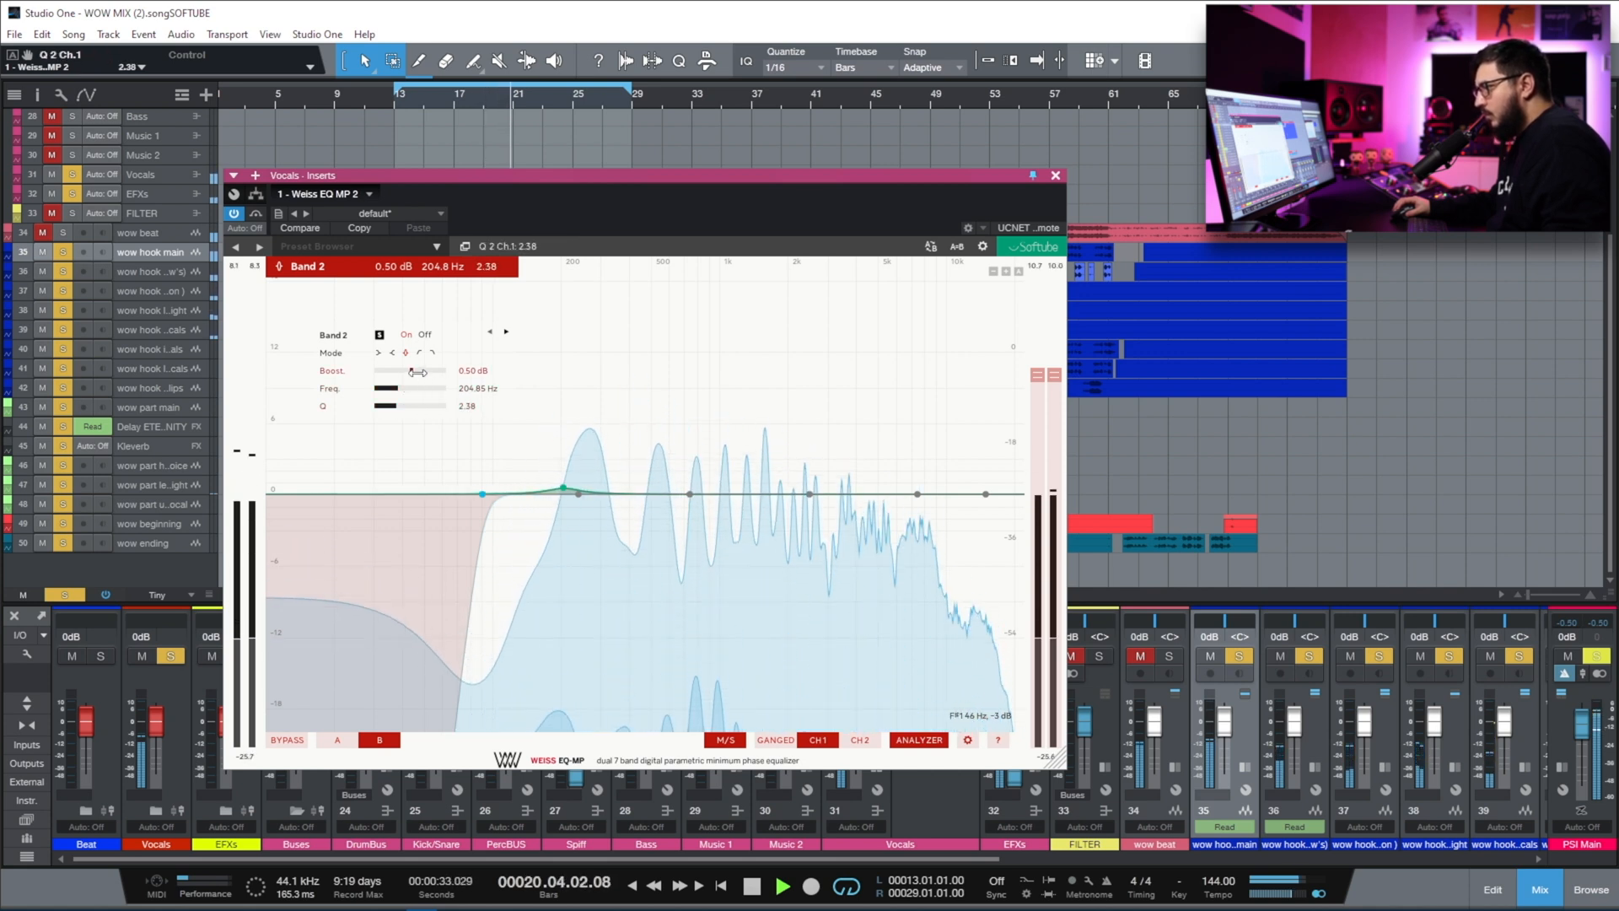
Solo band 2, boost it to about 9.06 dB at 223 Hz and stop playback.
left_click(380, 335)
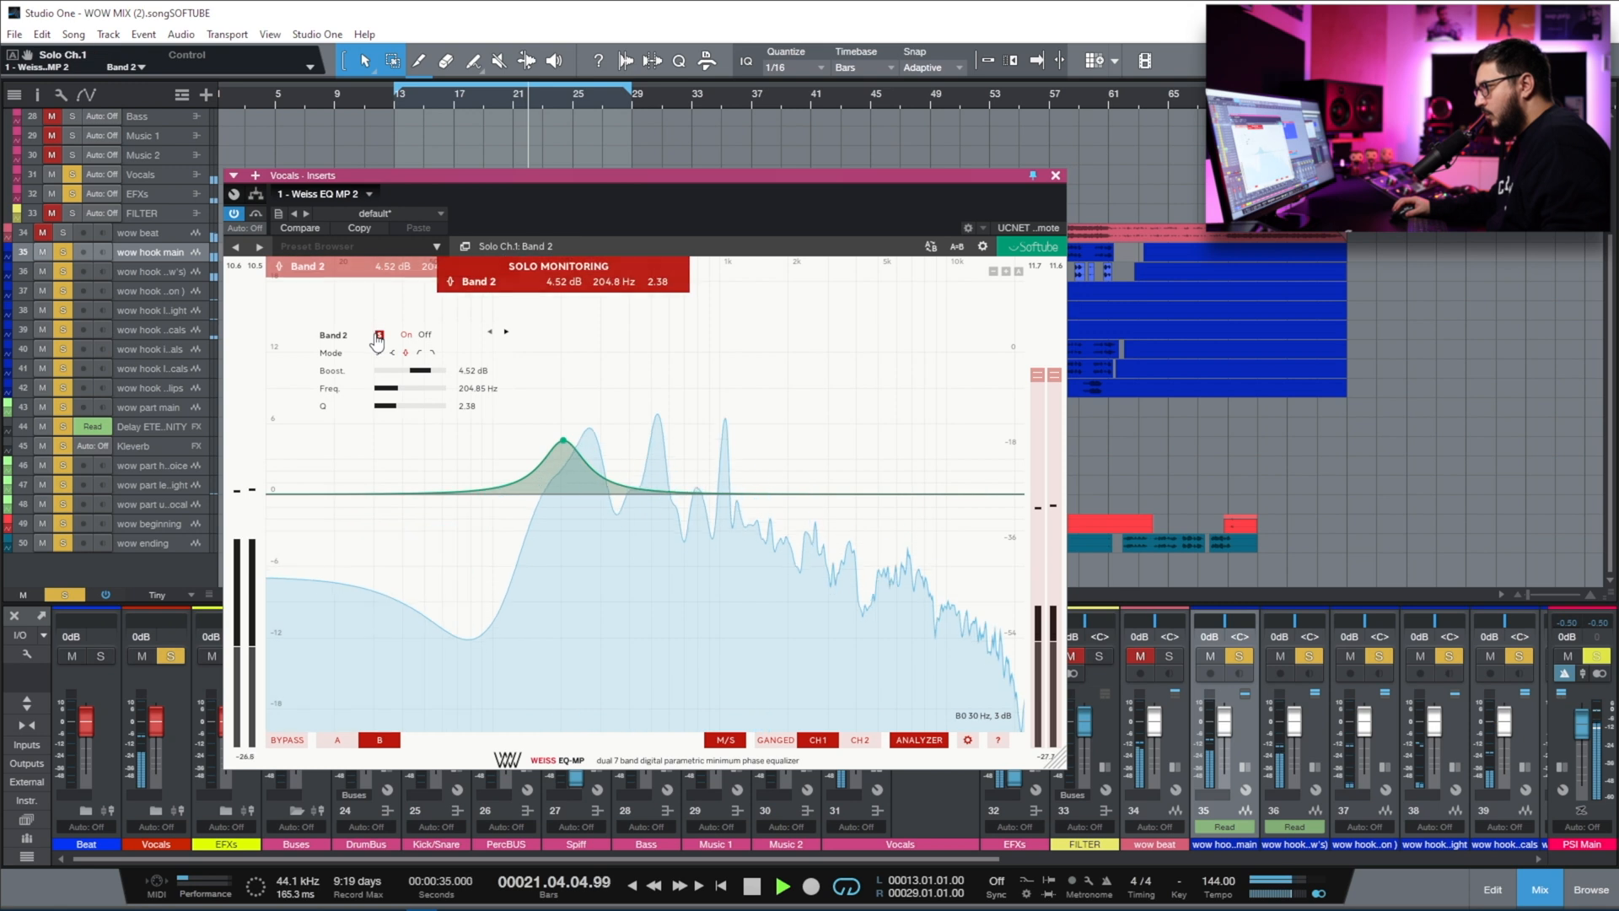
left_click_drag(569, 393, 574, 387)
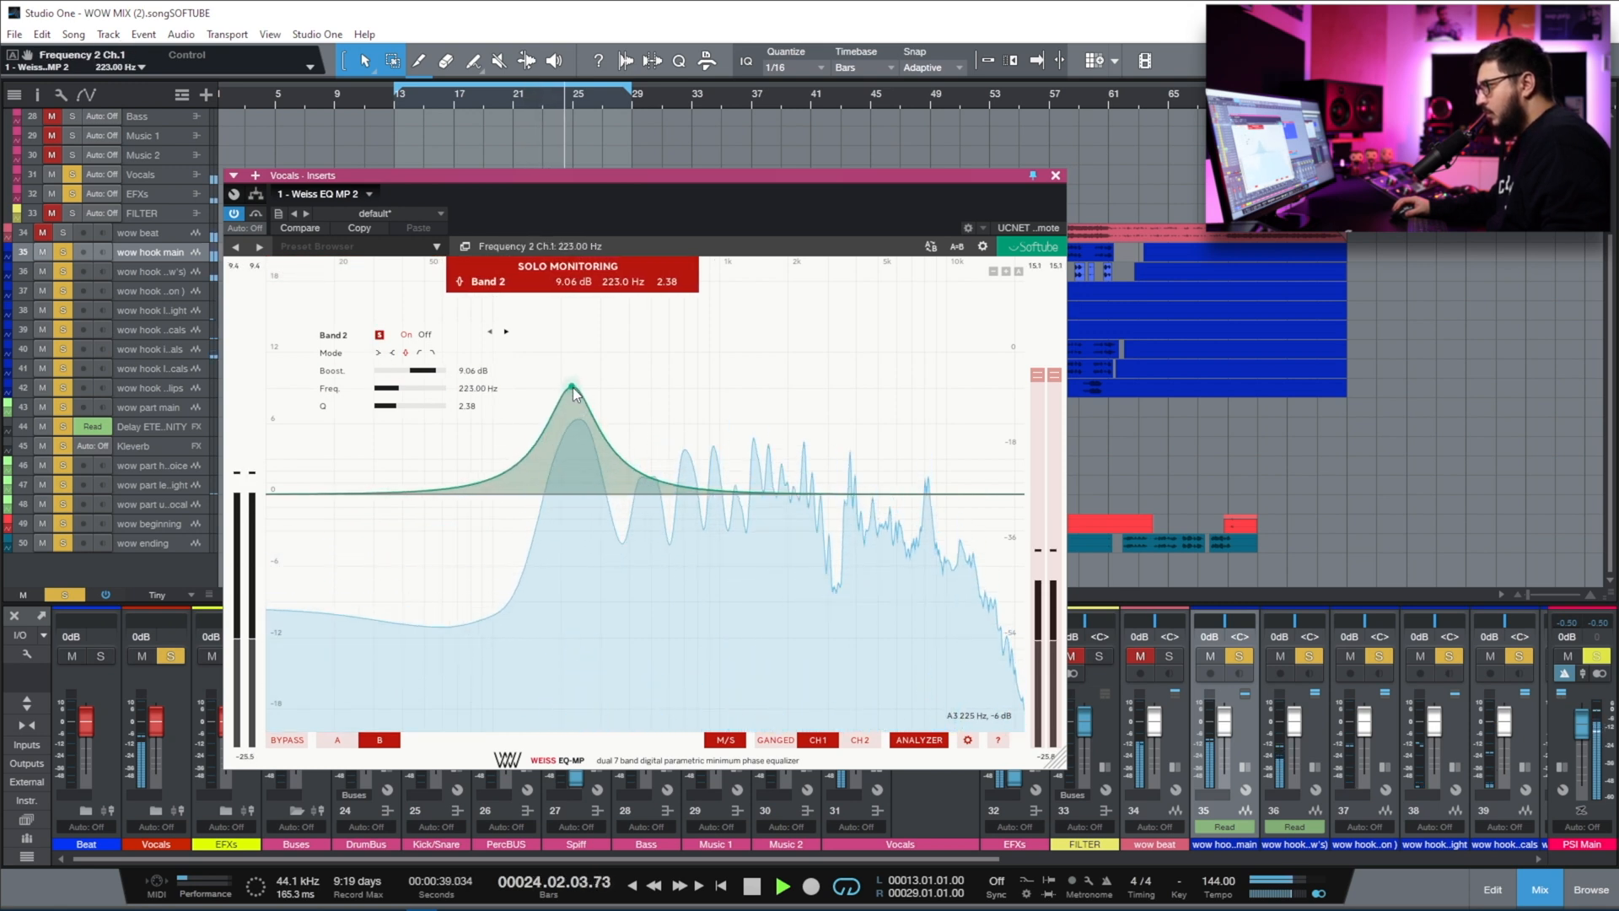
key("space")
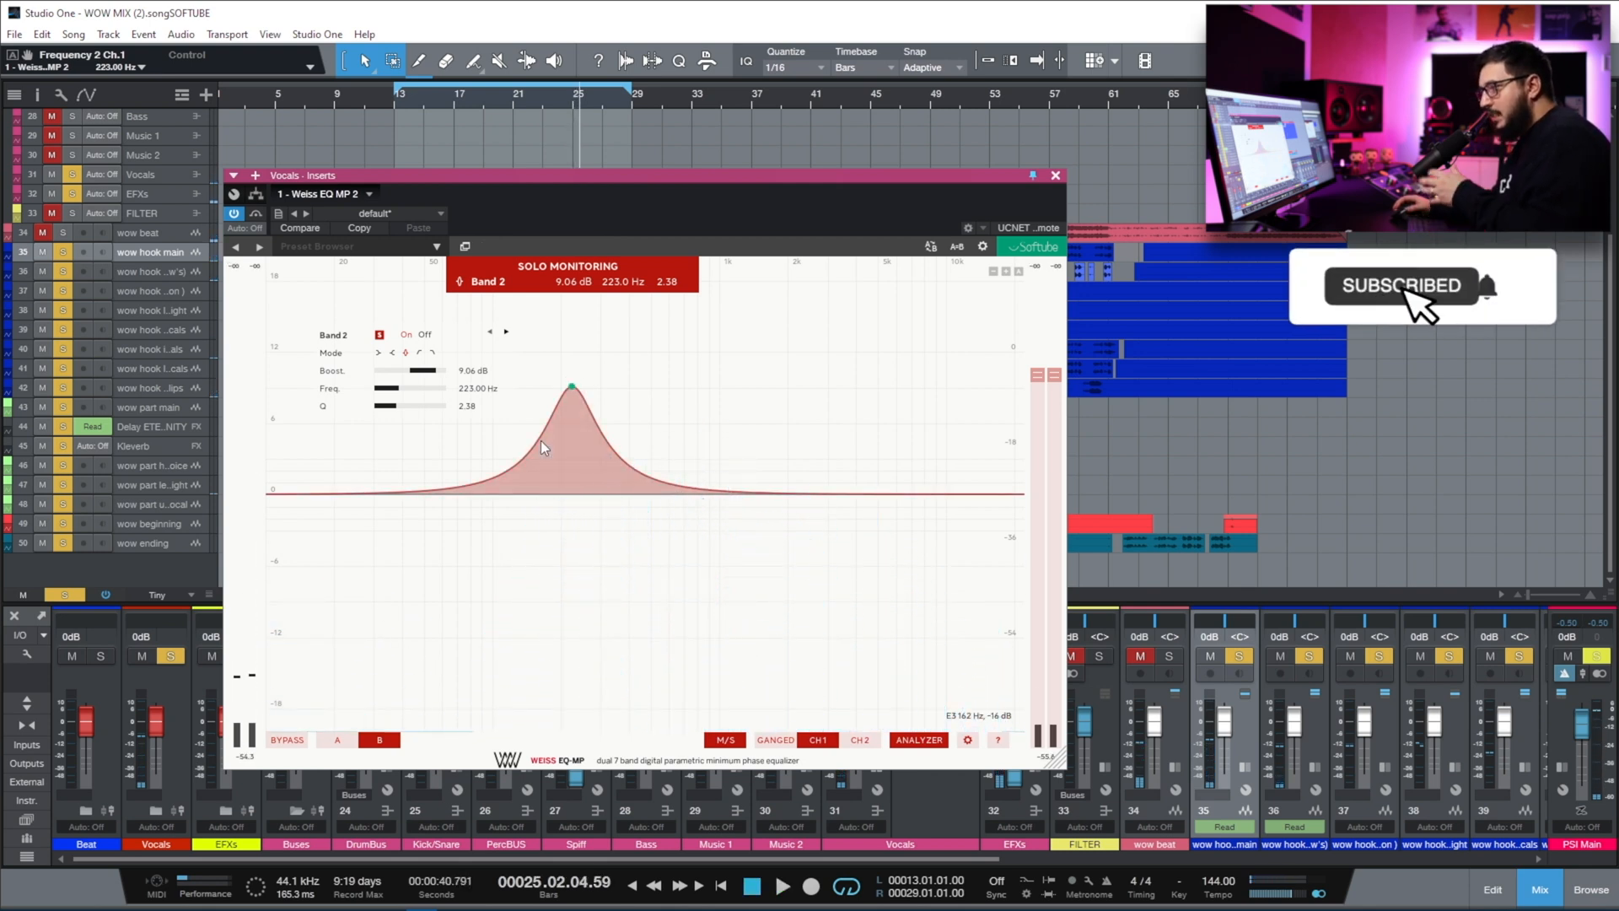
Turn band 2 into an unsoloed cut of about -2.56 dB at 180.75 Hz with Q 0.80, comparing it off and on during playback.
left_click_drag(419, 371, 382, 422)
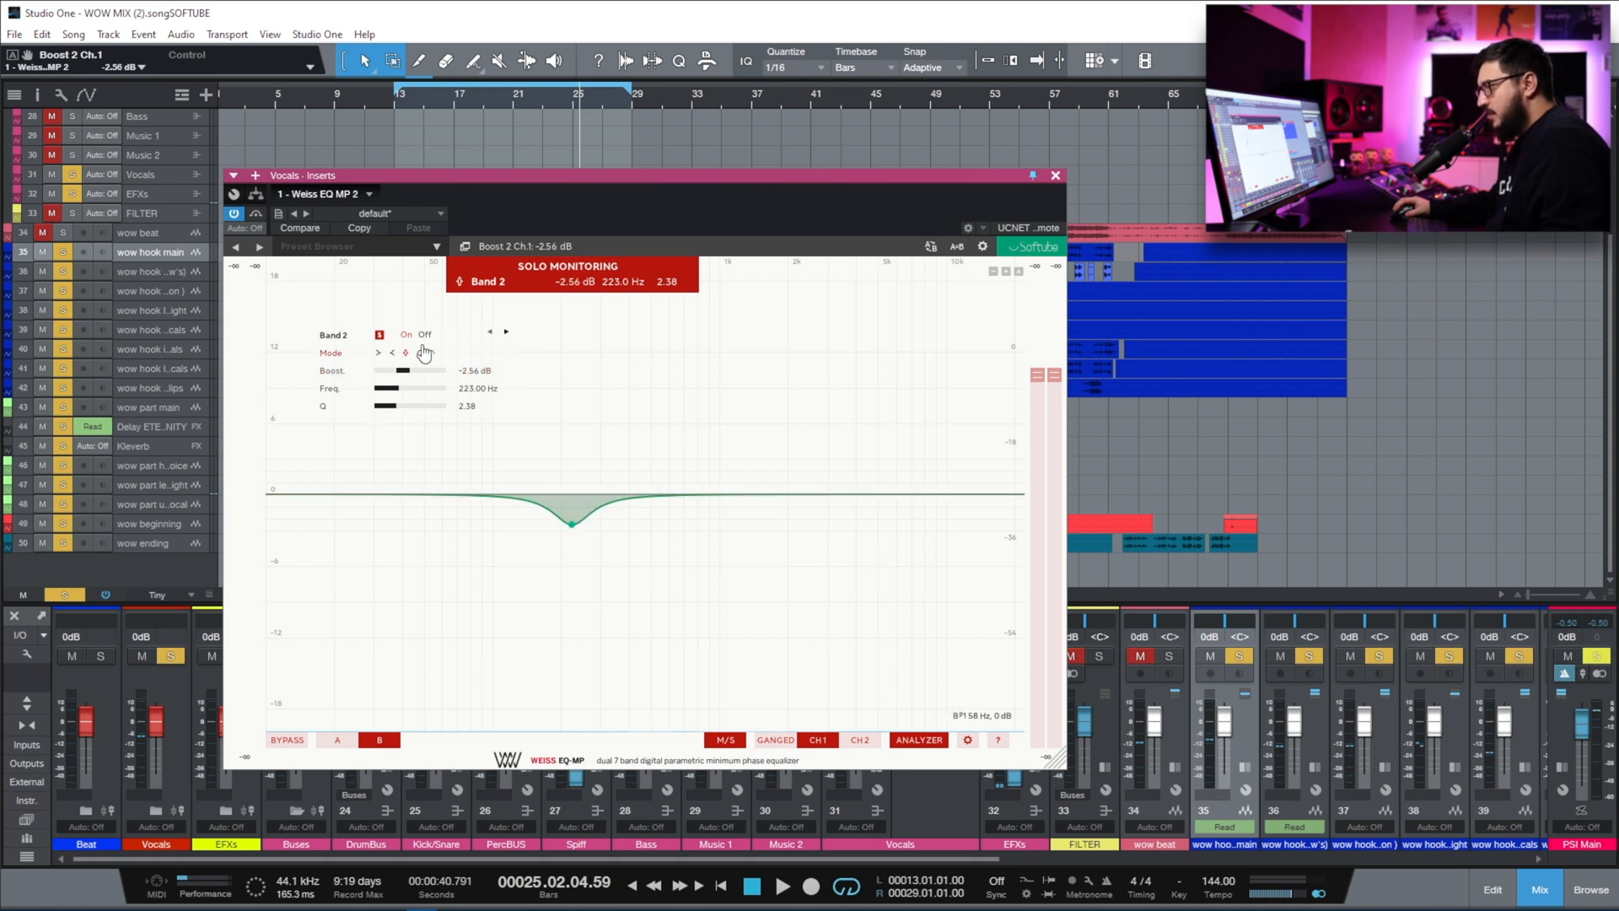
left_click(381, 335)
key("space")
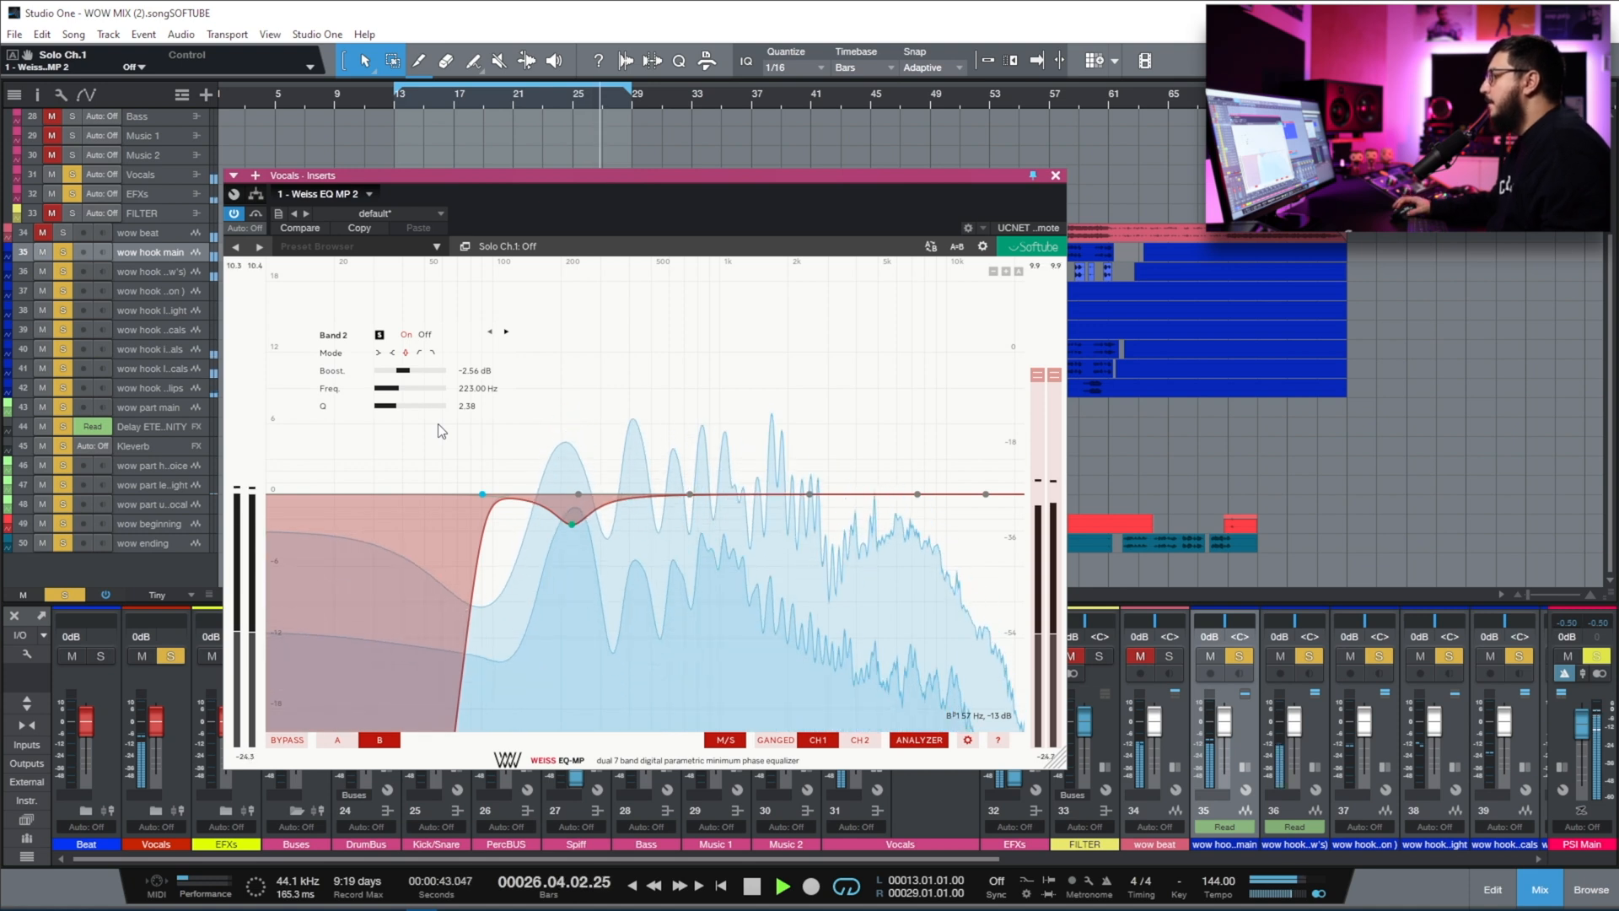
mouse_move(400, 409)
left_mouse_down()
mouse_move(451, 409)
mouse_move(379, 433)
mouse_move(415, 394)
left_mouse_up()
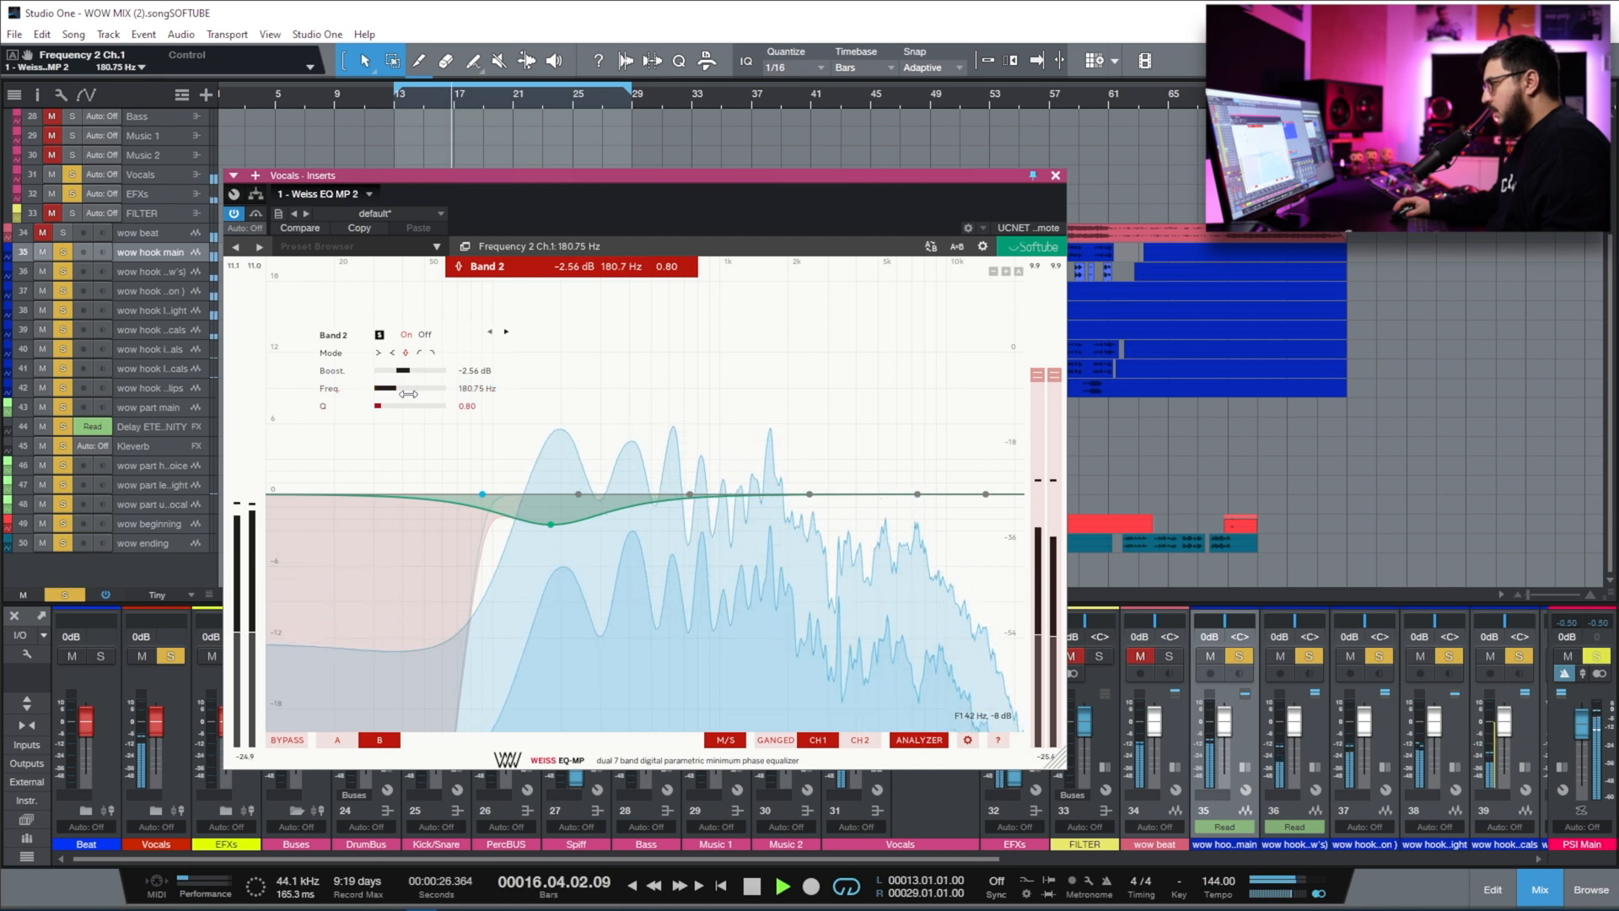
left_click(424, 335)
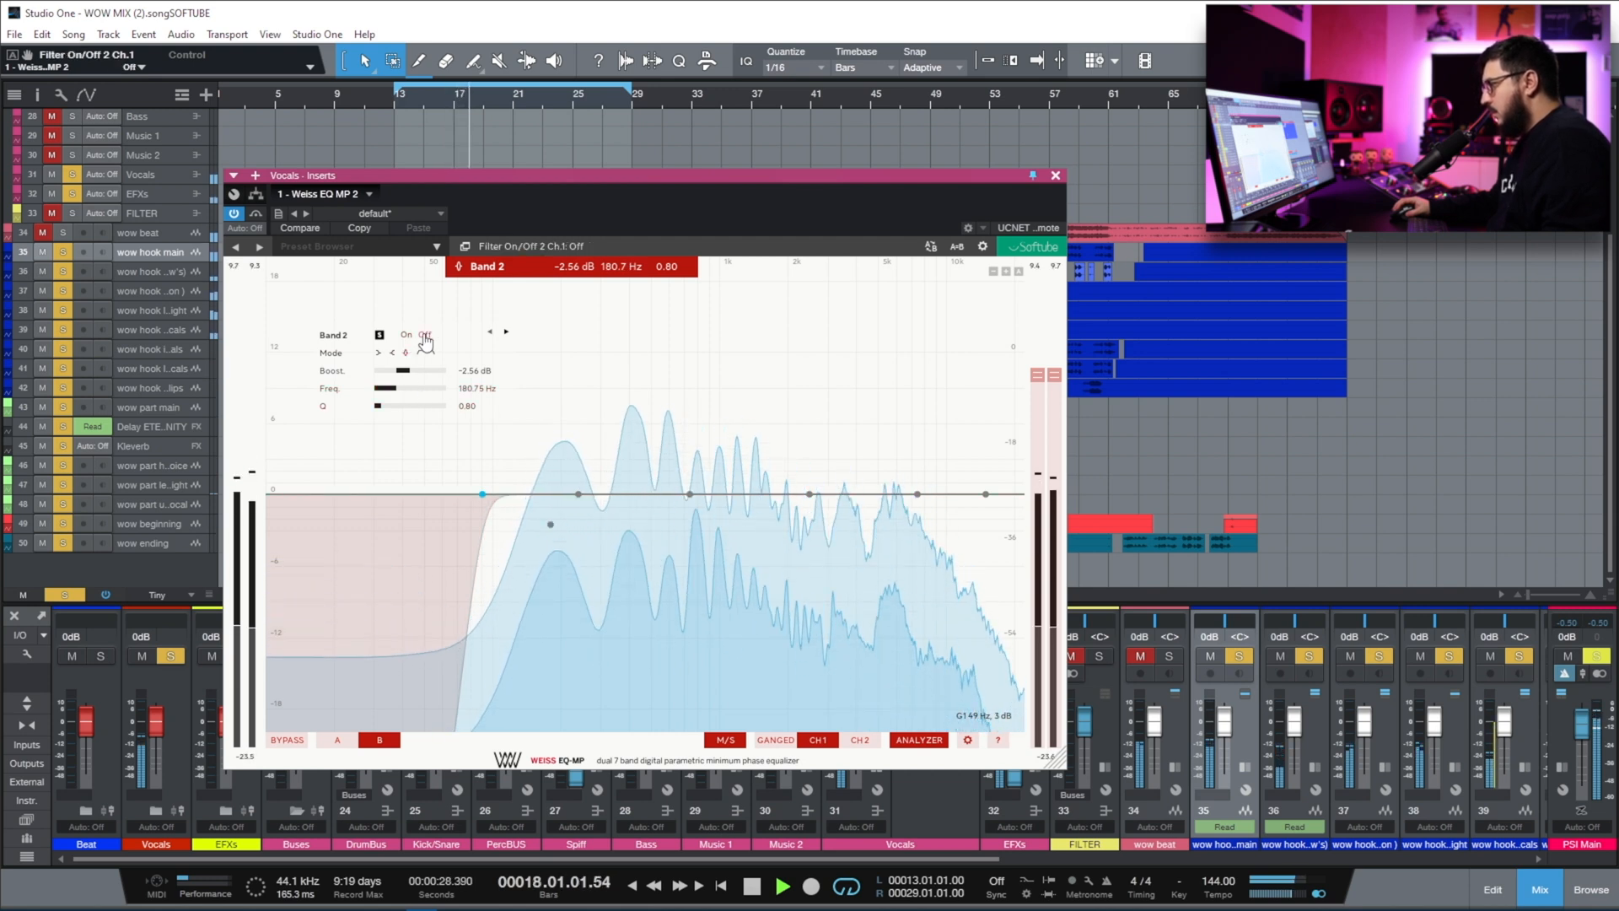
left_click(408, 336)
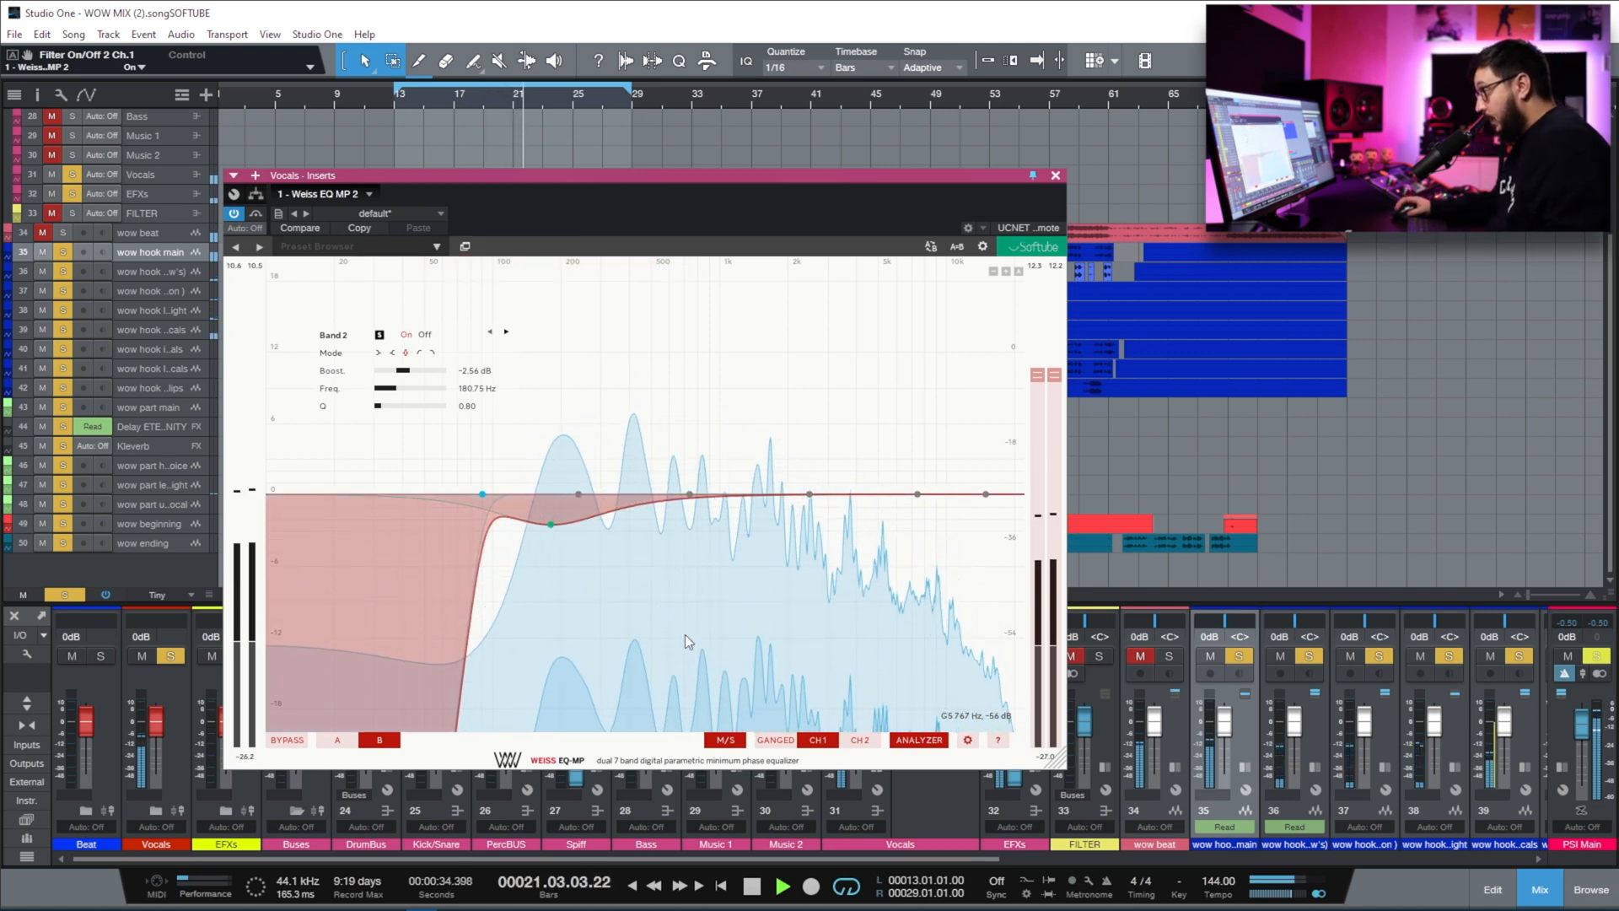
Cut band 4 to about -1.21 dB at 940 Hz with Q 3.97.
mouse_move(690, 495)
left_mouse_down()
mouse_move(687, 354)
mouse_move(686, 375)
mouse_move(634, 390)
mouse_move(712, 386)
mouse_move(713, 513)
left_mouse_up()
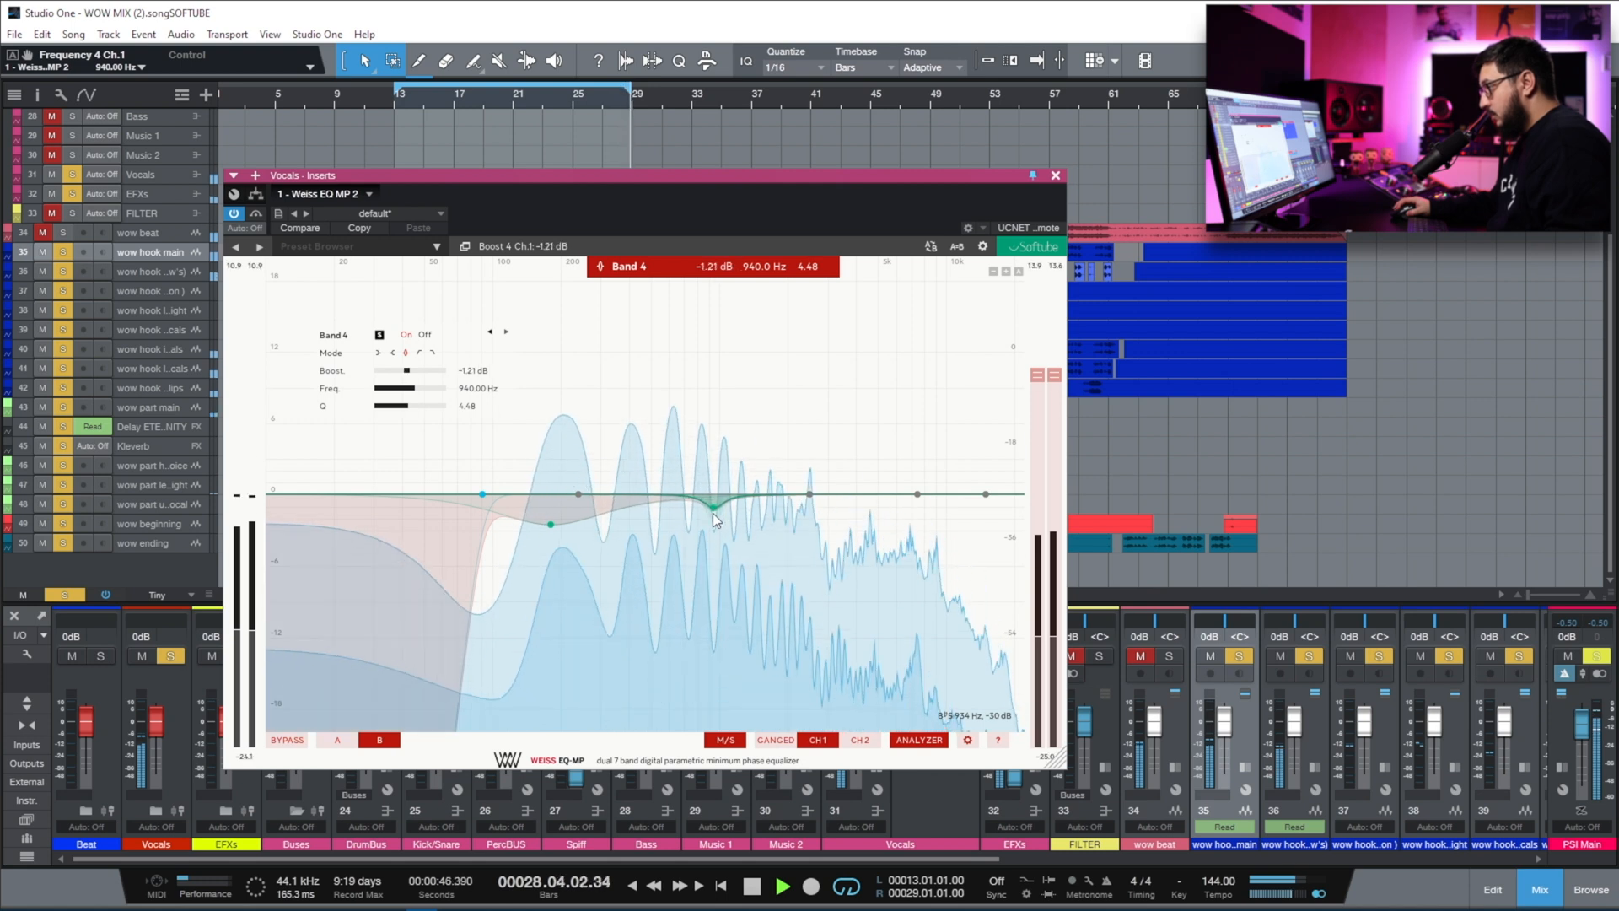
scroll(712, 513, "down", 1)
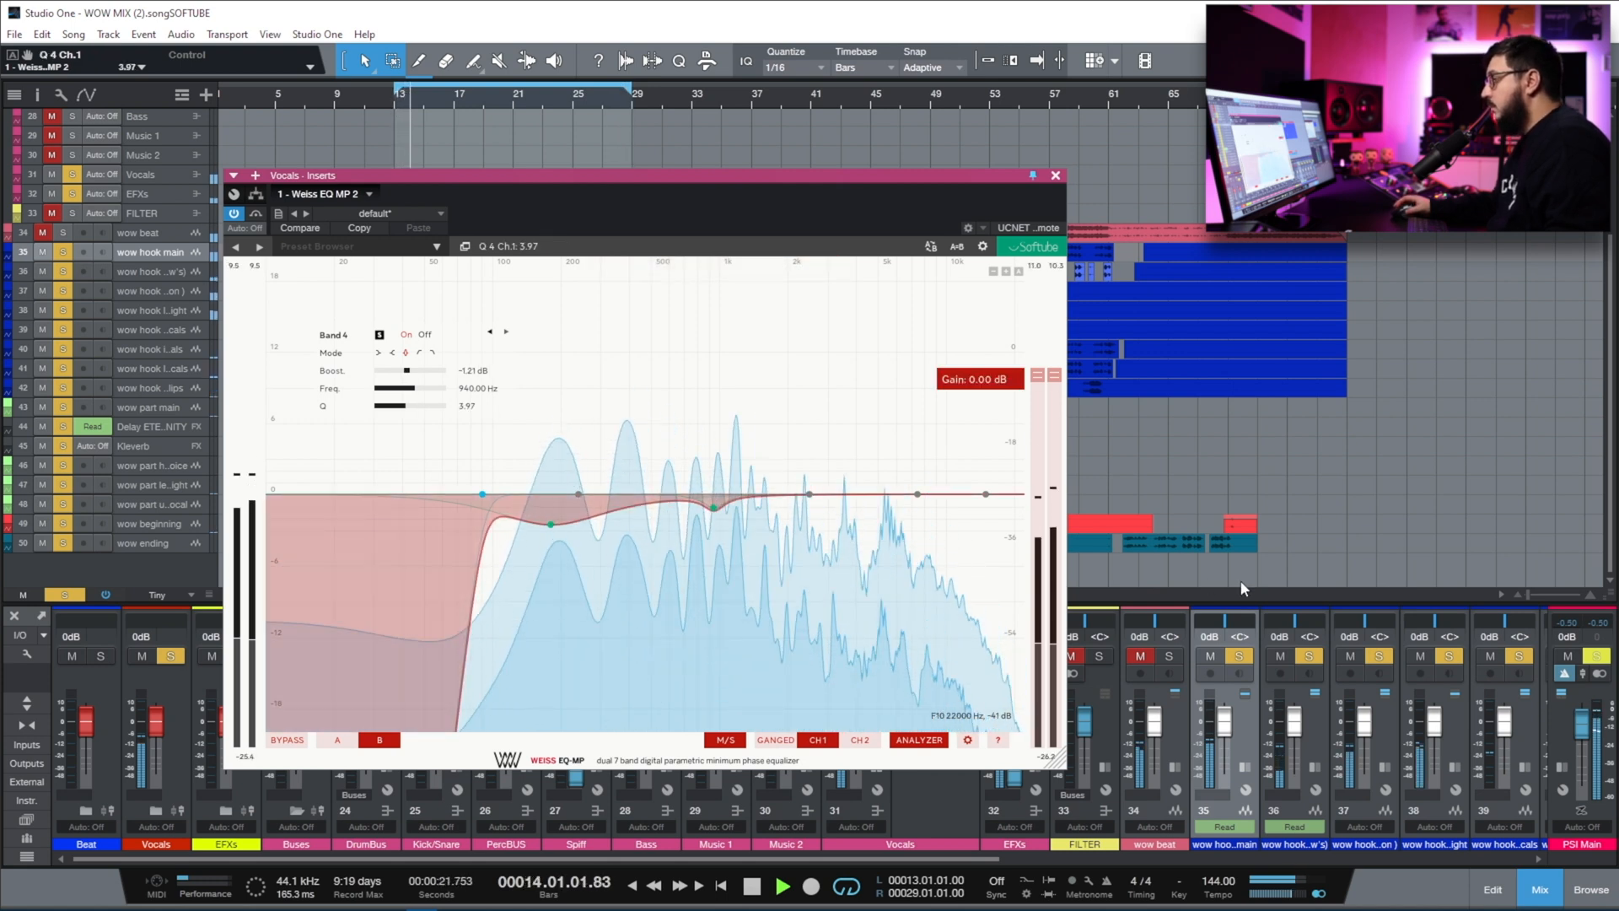
Shape band 6 into a high-shelf boost of about 1.84 dB at 4910 Hz with Q 1.21.
left_click_drag(918, 494, 867, 457)
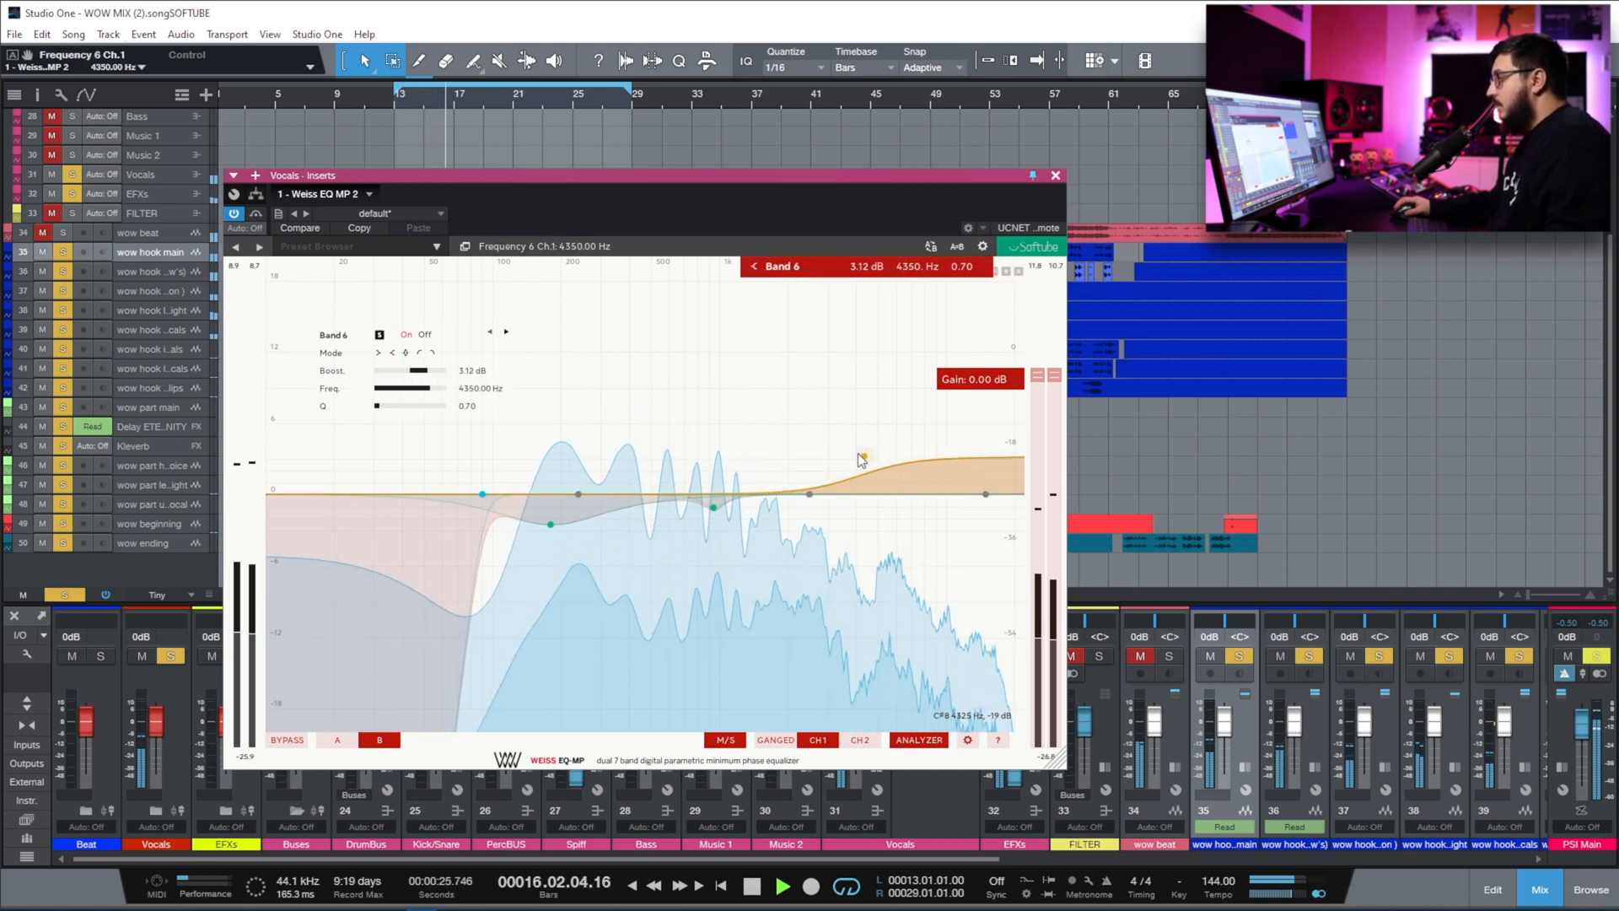
scroll(867, 457, "up", 2)
scroll(867, 457, "up", 5)
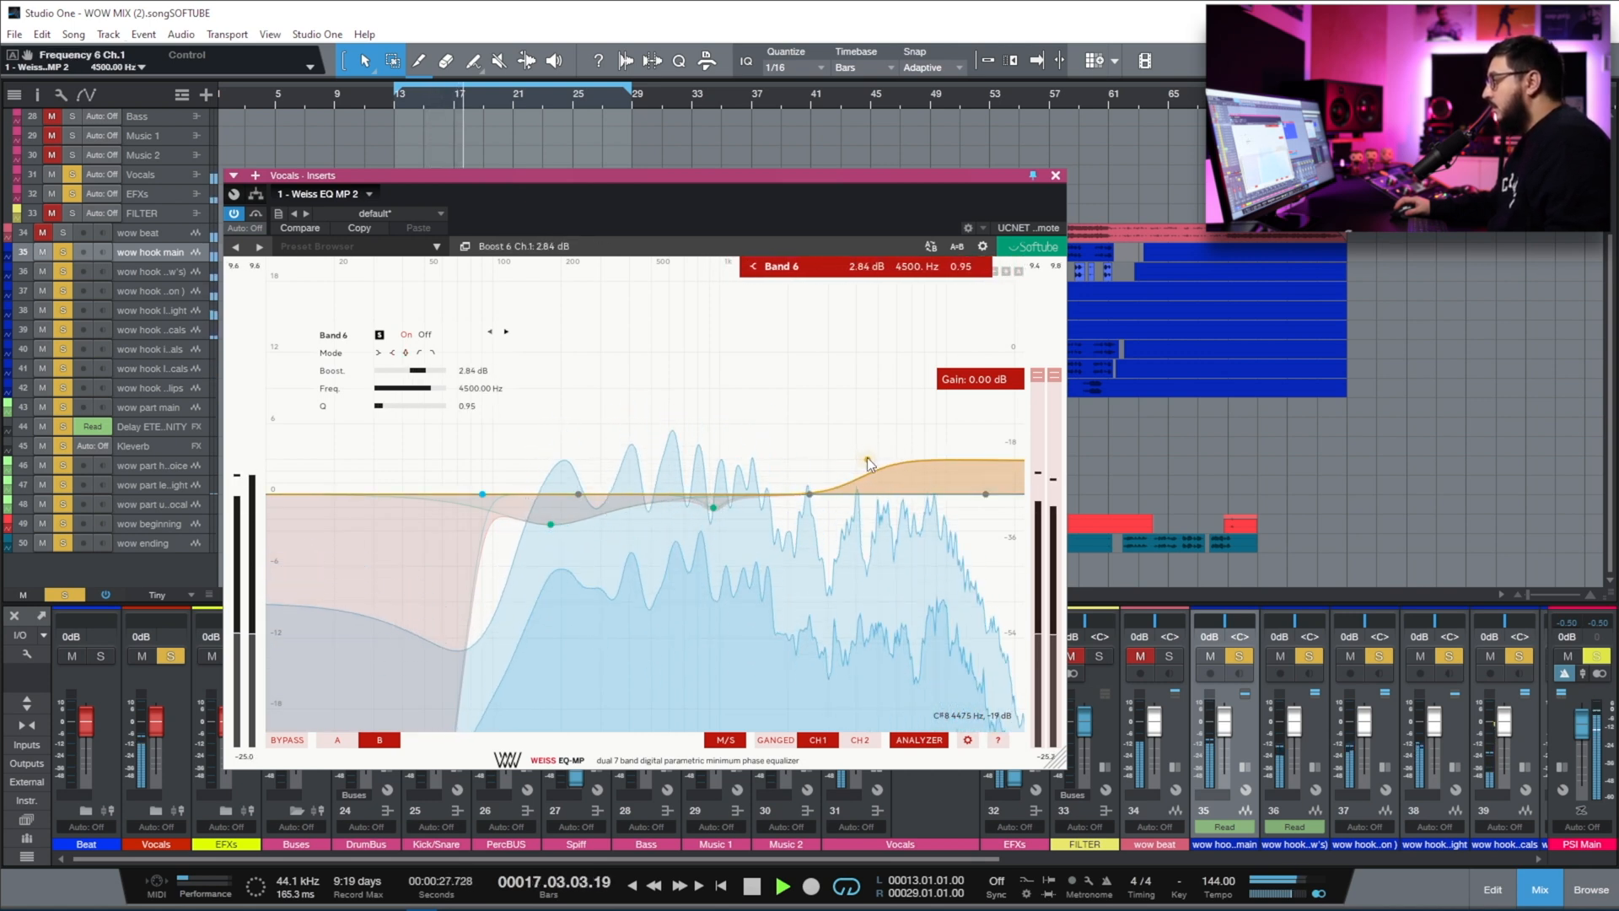
scroll(867, 457, "up", 5)
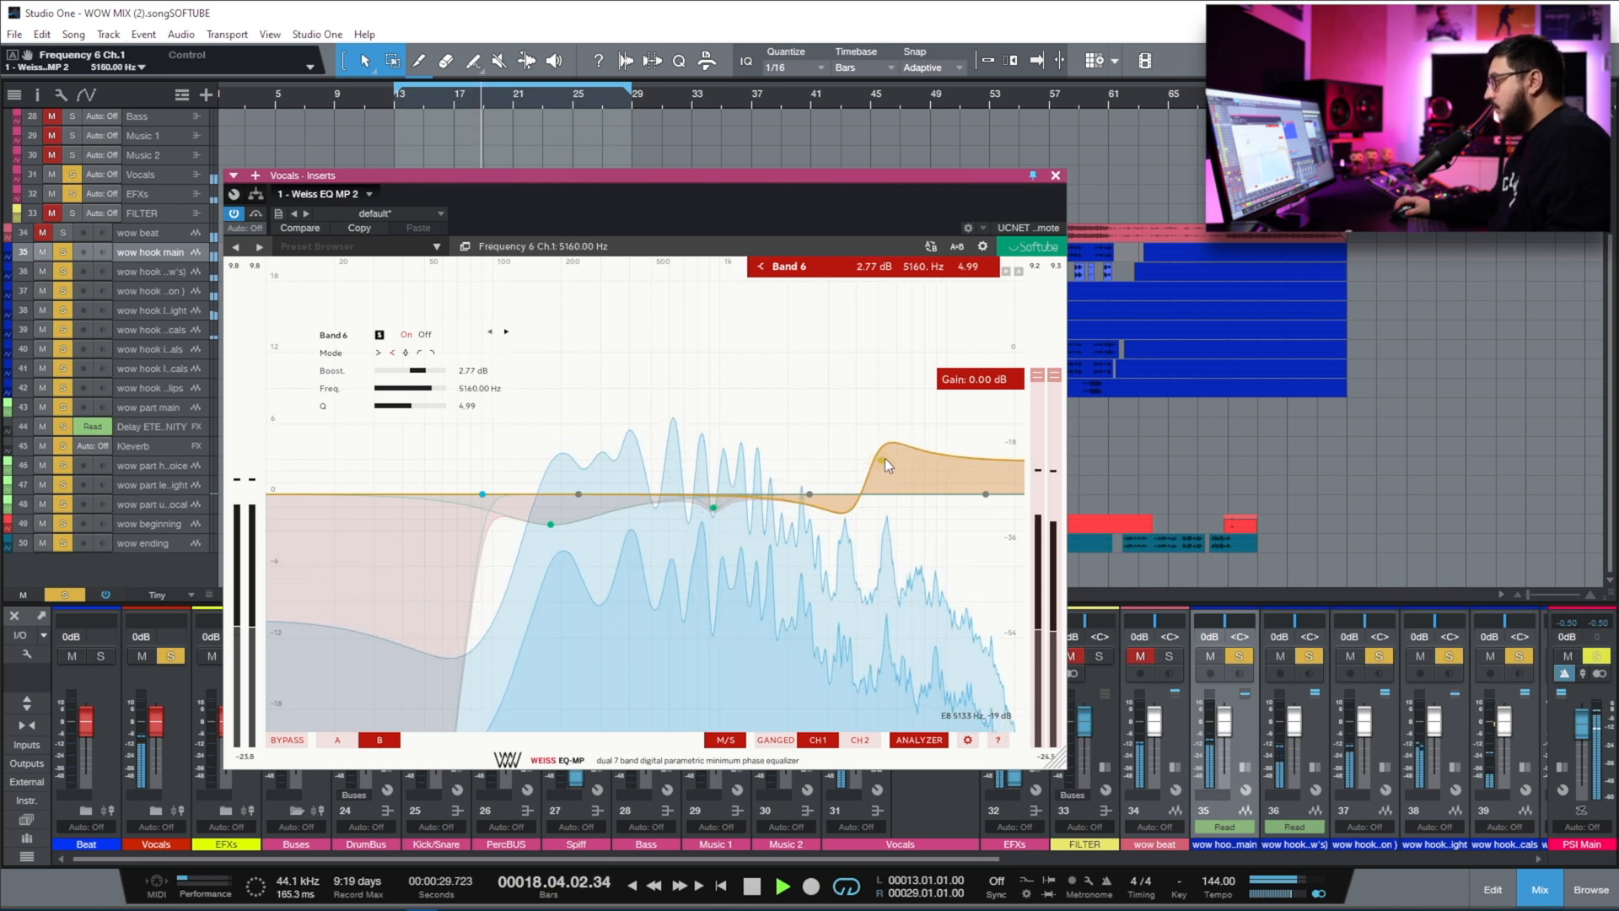
scroll(867, 453, "down", 8)
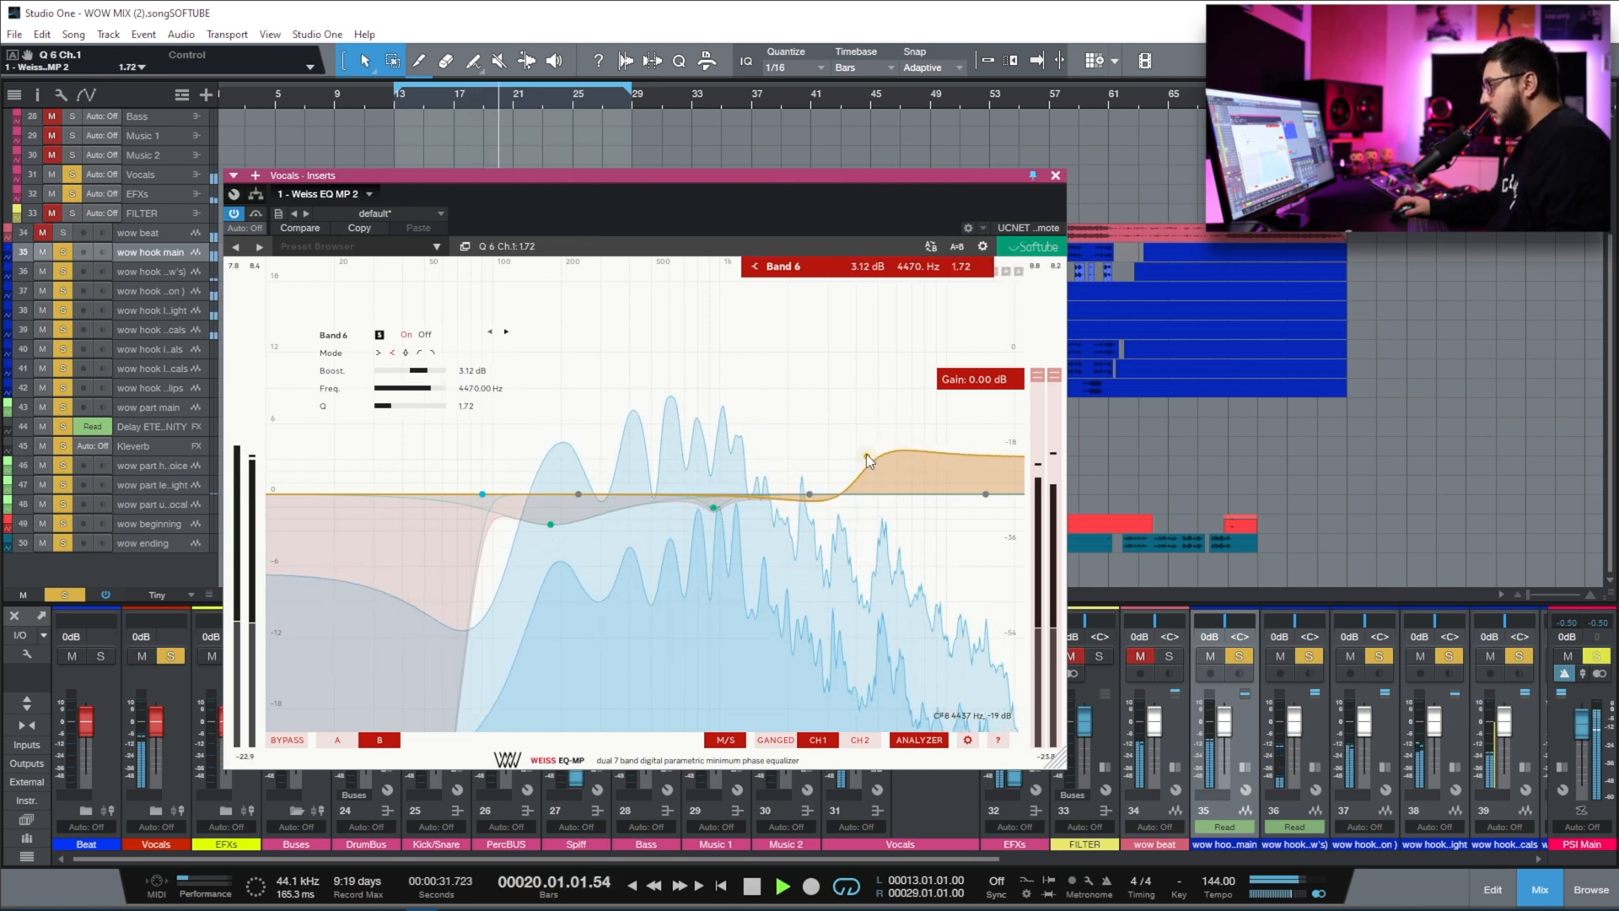
mouse_move(867, 454)
left_mouse_down()
mouse_move(863, 468)
mouse_move(848, 449)
mouse_move(777, 463)
mouse_move(876, 469)
left_mouse_up()
scroll(876, 469, "down", 6)
scroll(875, 470, "up", 4)
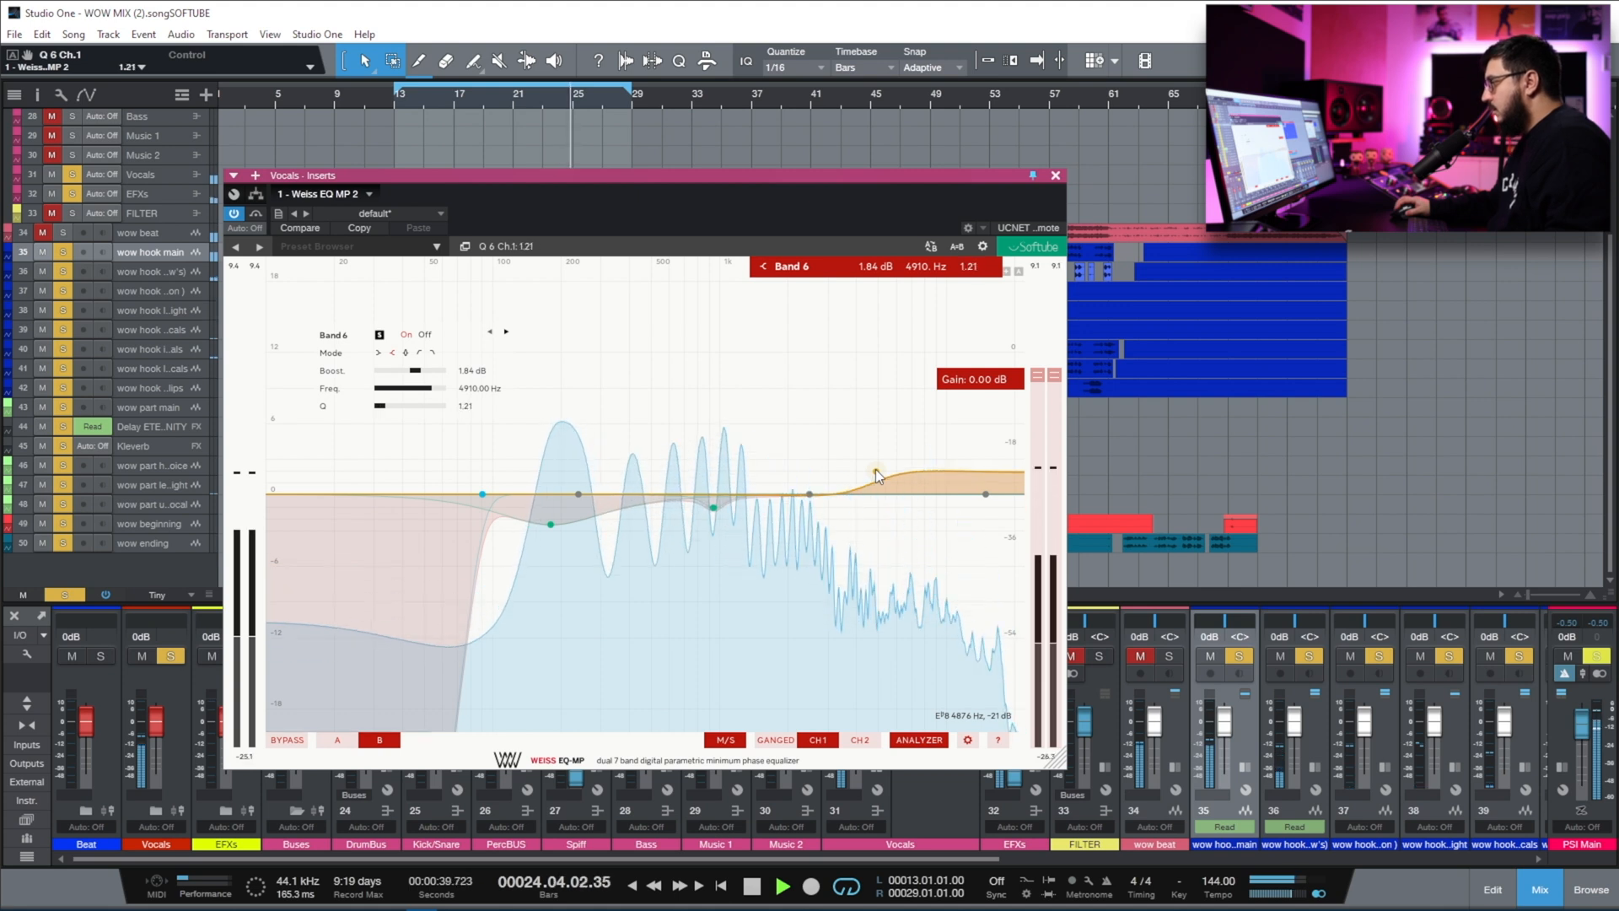
Boost band 5 by about 0.78 dB at 1980 Hz and compare the EQ with bypass on and off.
mouse_move(809, 493)
left_mouse_down()
mouse_move(773, 442)
mouse_move(786, 485)
left_mouse_up()
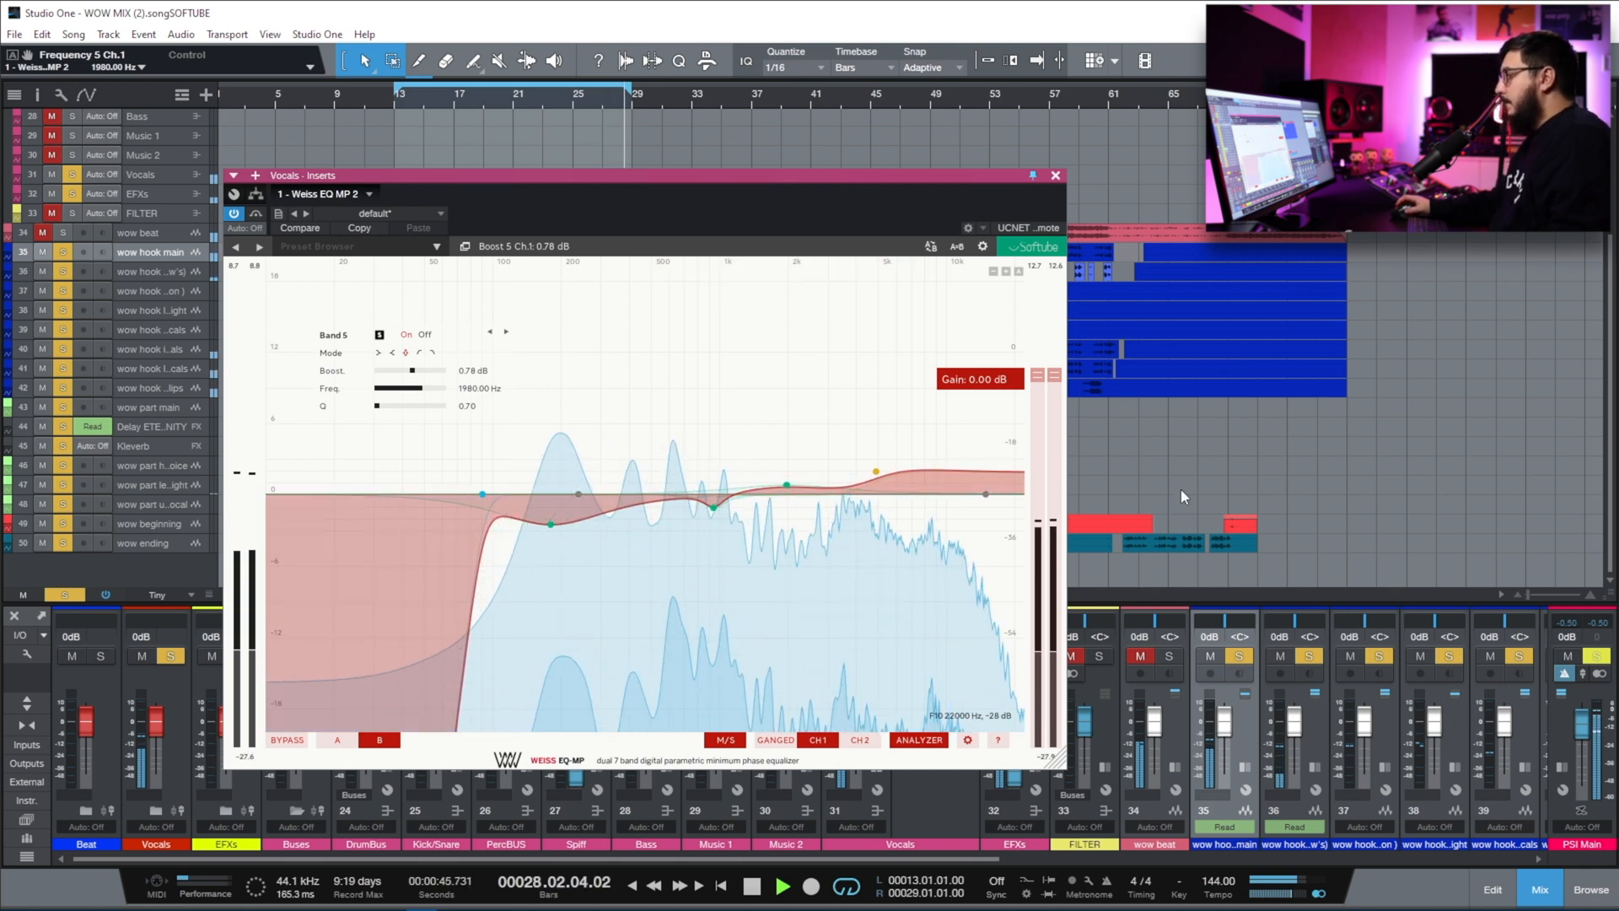
left_click(287, 743)
left_click(286, 744)
Raise the band 6 shelf to about 2.77 dB at 4950 Hz, compare with bypass again and stop playback.
left_click_drag(876, 471, 883, 463)
left_click(287, 742)
left_click(287, 742)
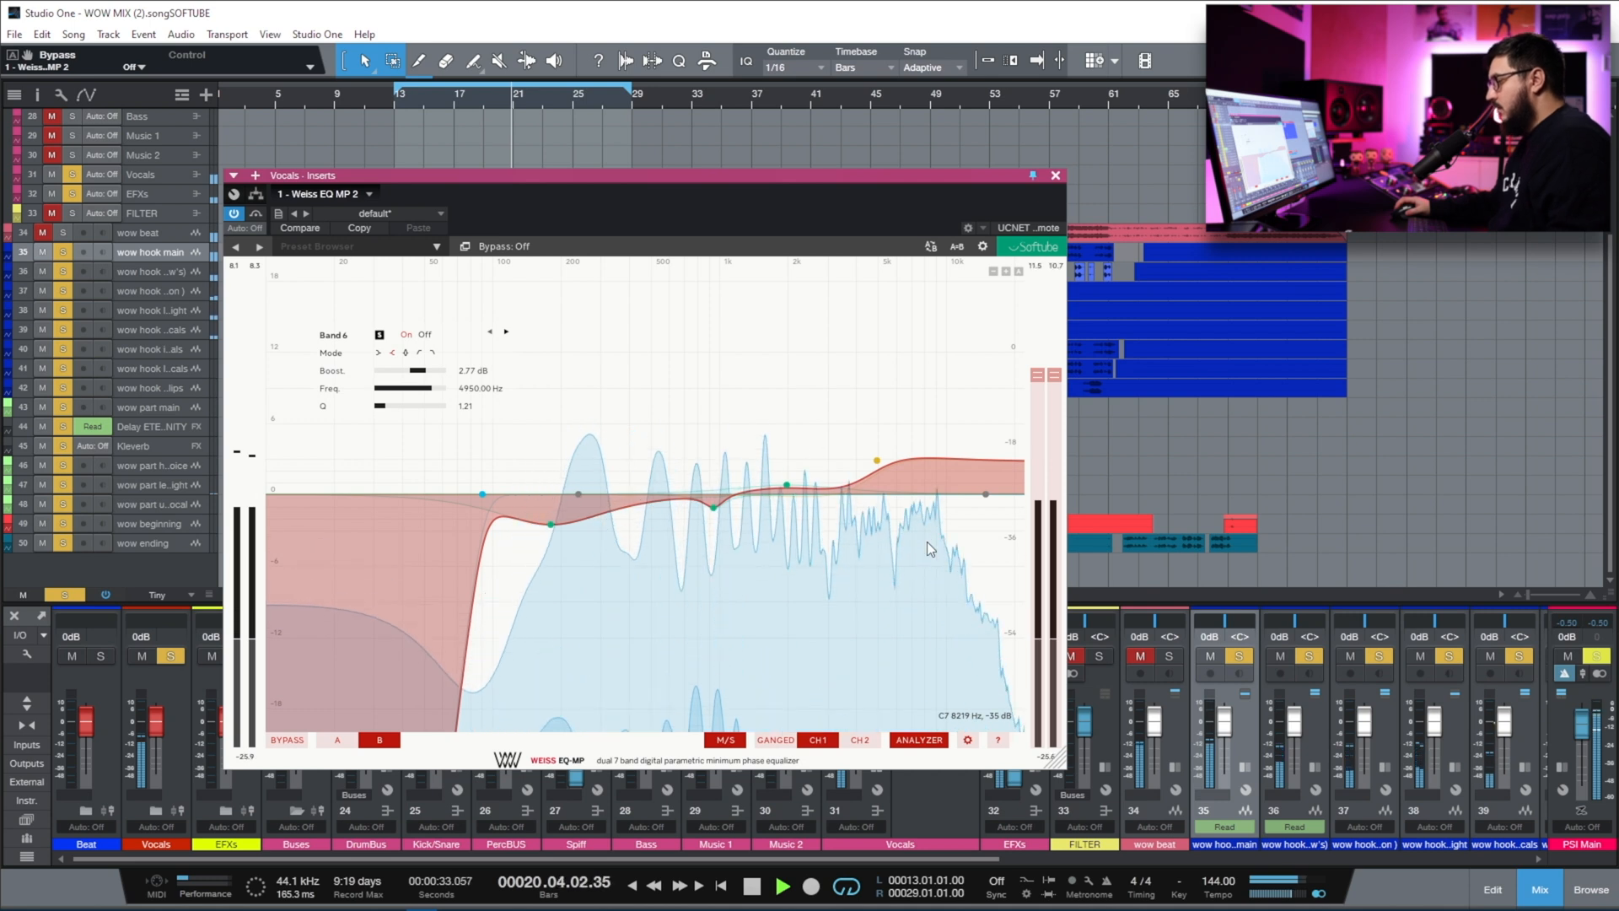
key("space")
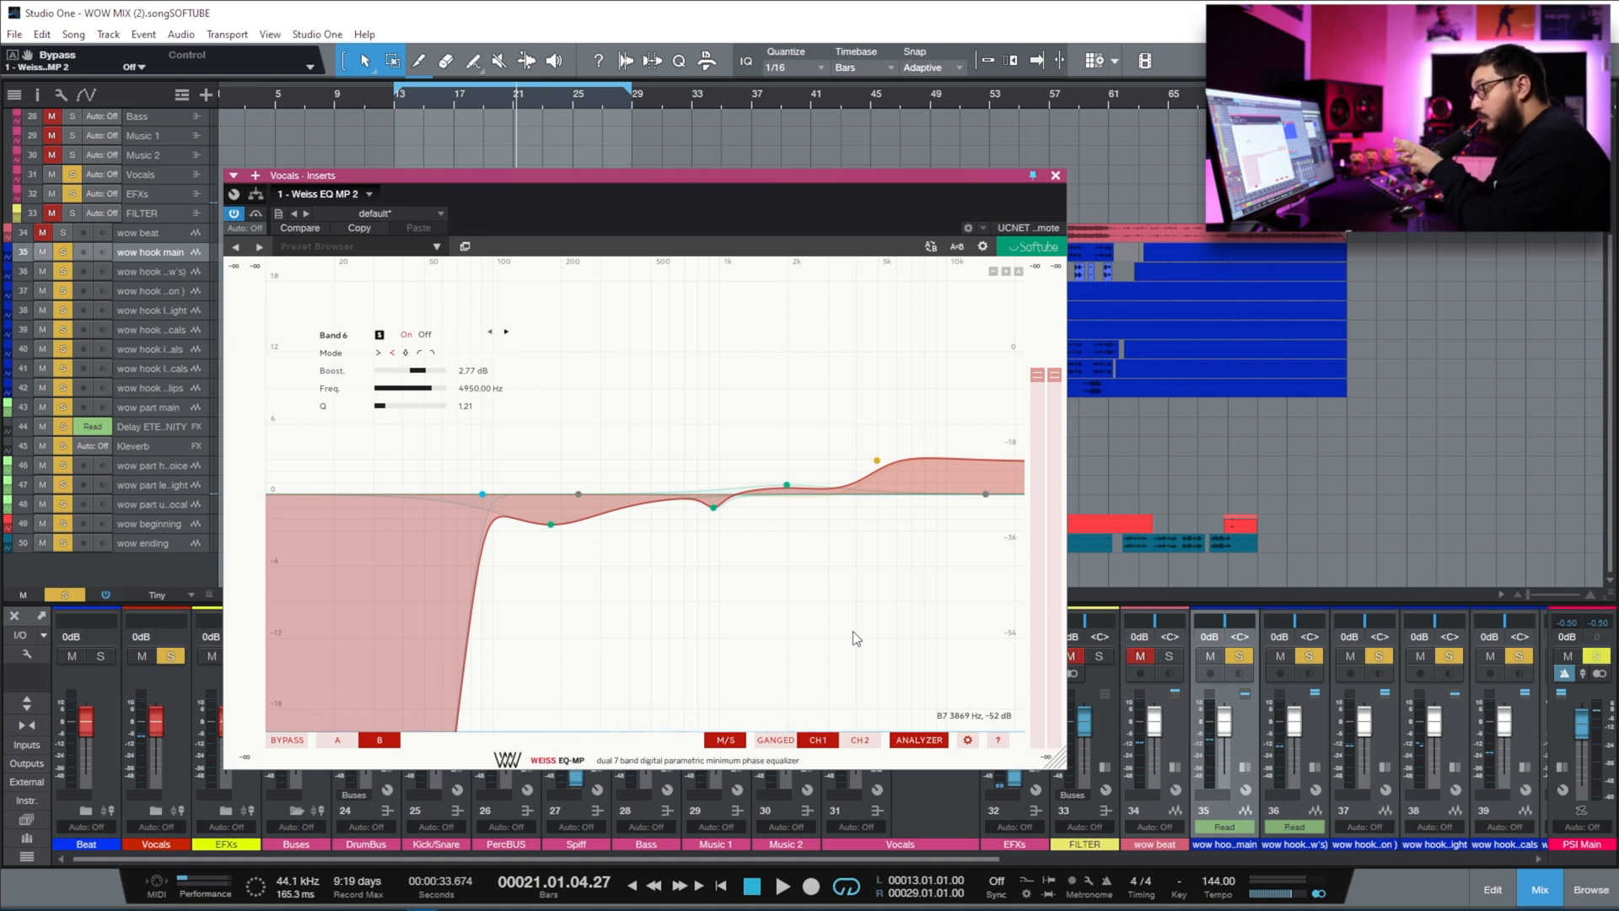
Switch the EQ to channel 2 and shorten the song loop to end at bar 21.
left_click(864, 741)
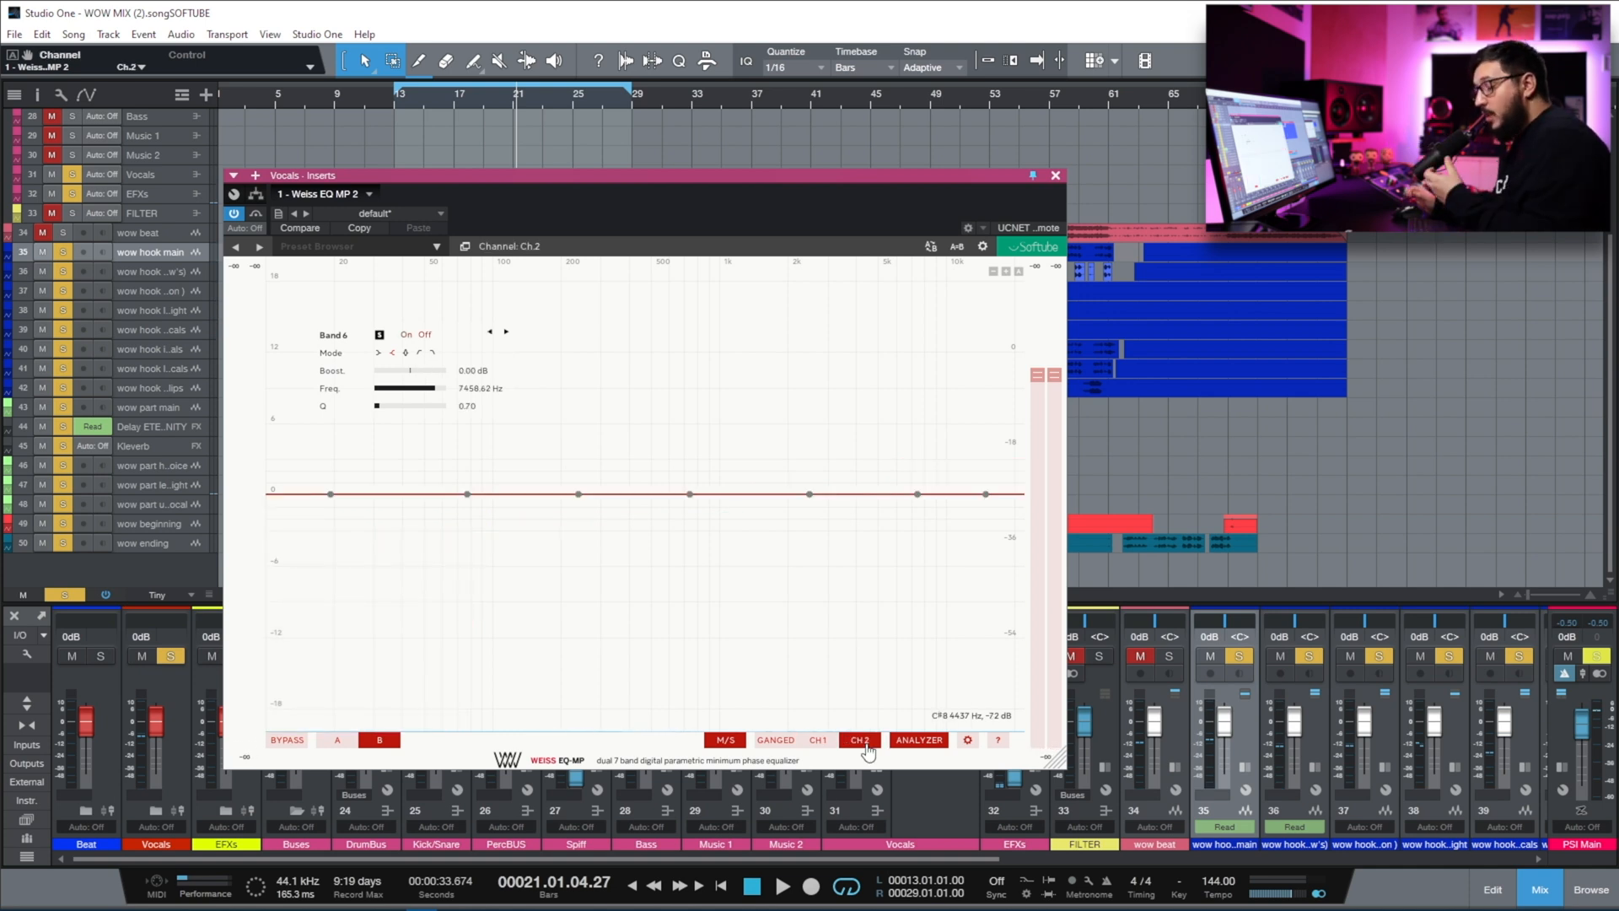
left_click_drag(631, 89, 524, 141)
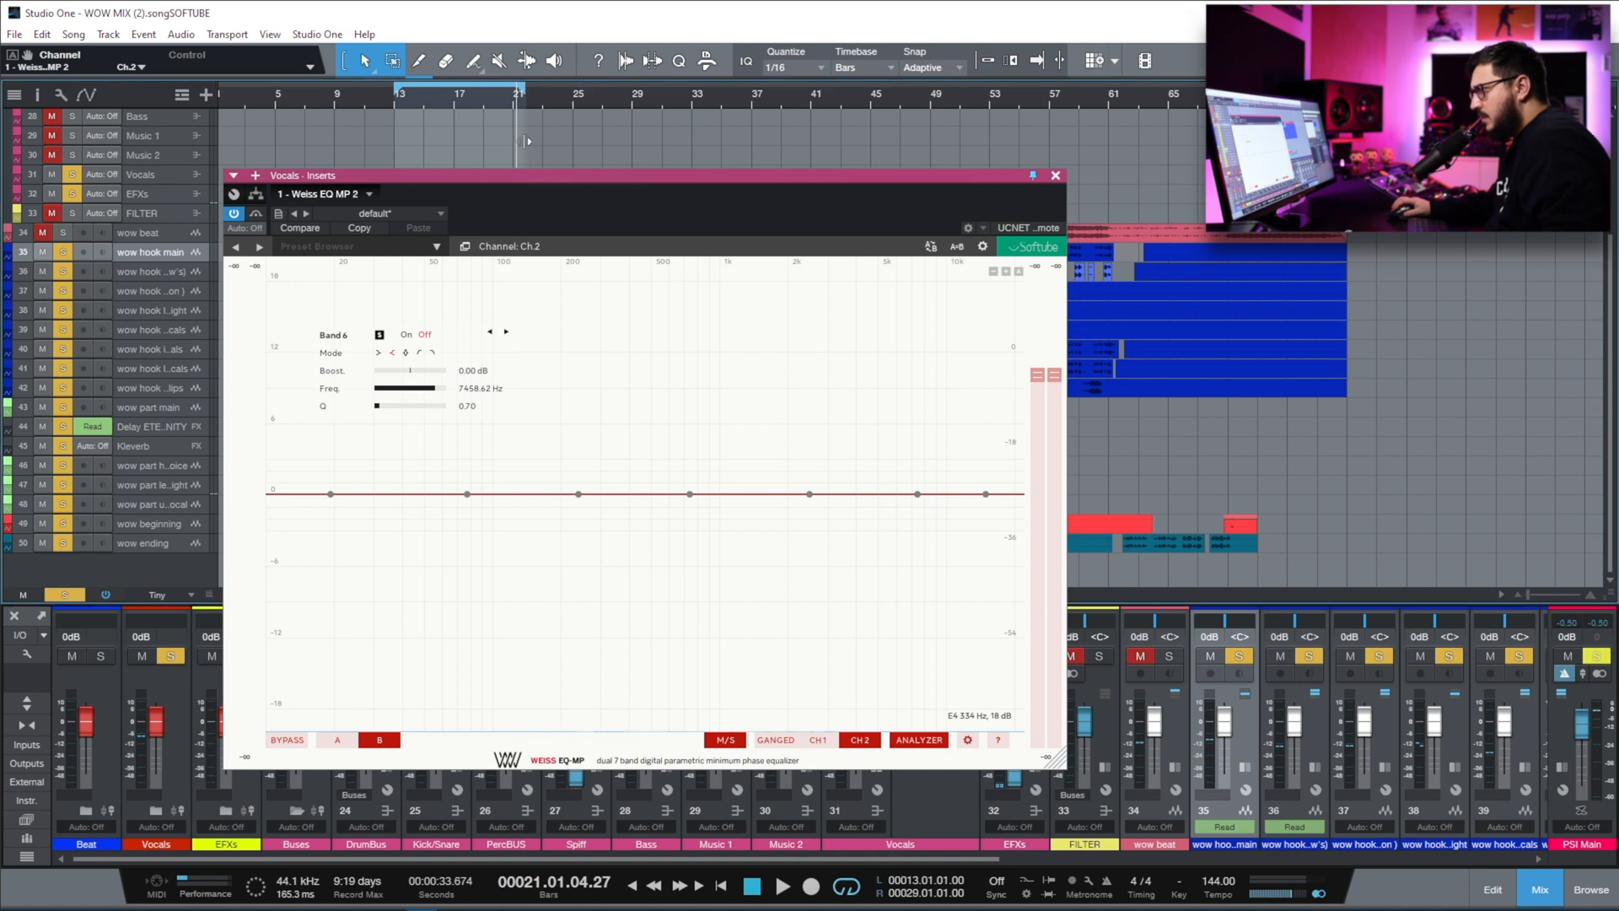
Sweep channel 2's band 3 during playback and settle it as a cut of about -3.48 dB at 386 Hz with Q 1.46.
left_click_drag(578, 493, 551, 397)
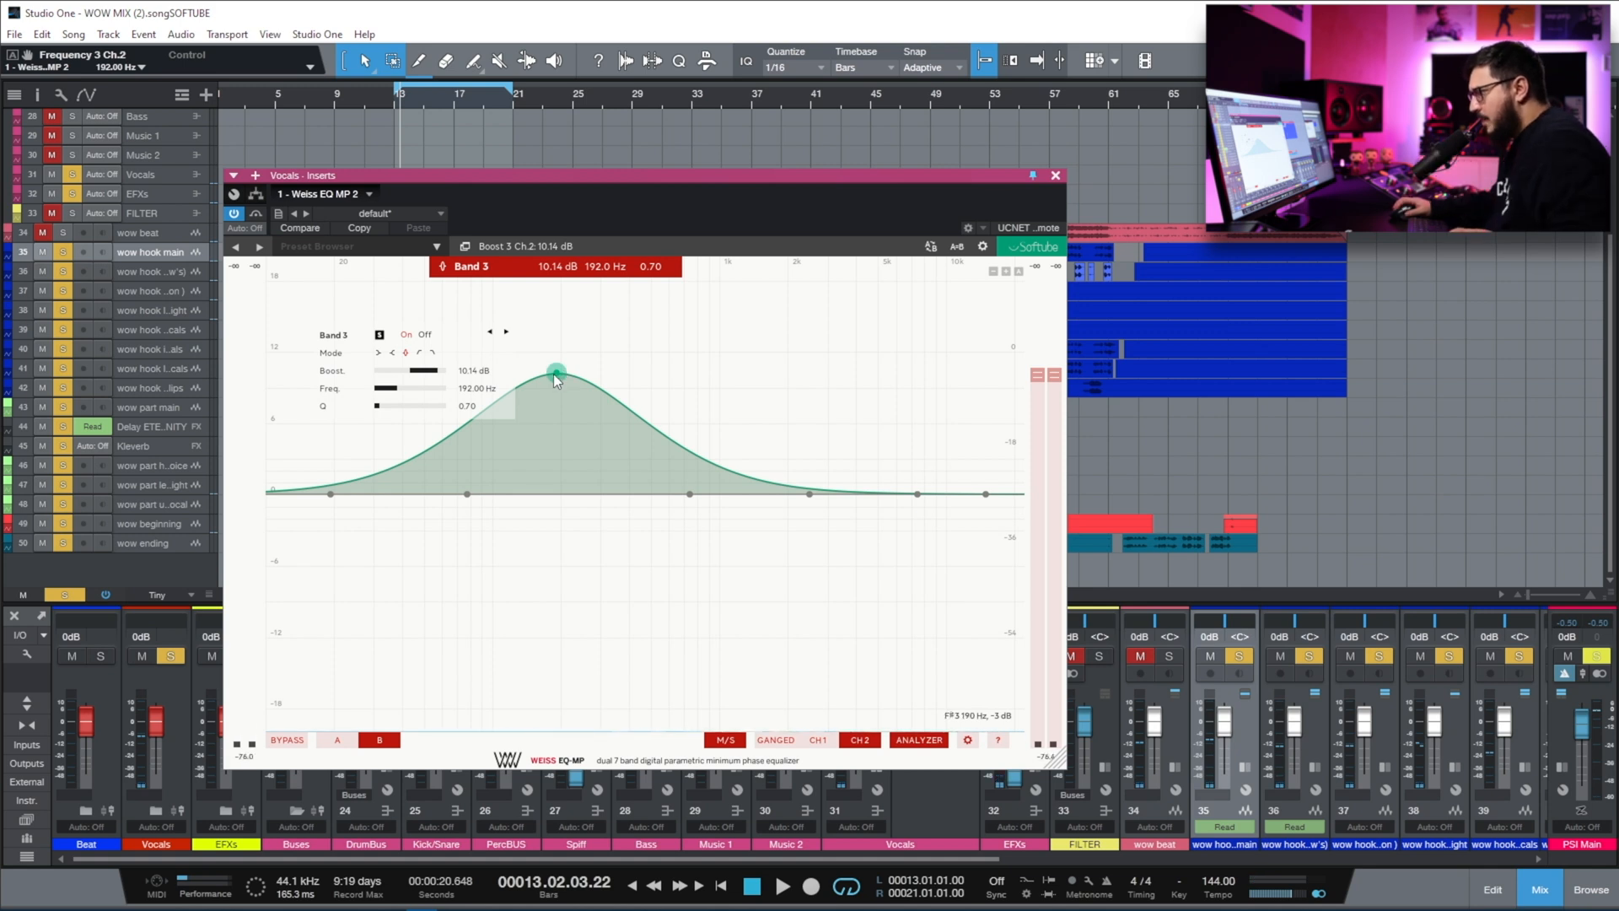
key("space")
left_click_drag(541, 473, 626, 535)
Enable channel 2's band 1 low cut, move it to about 287 Hz and set its slope to 6 dB.
left_click(331, 493)
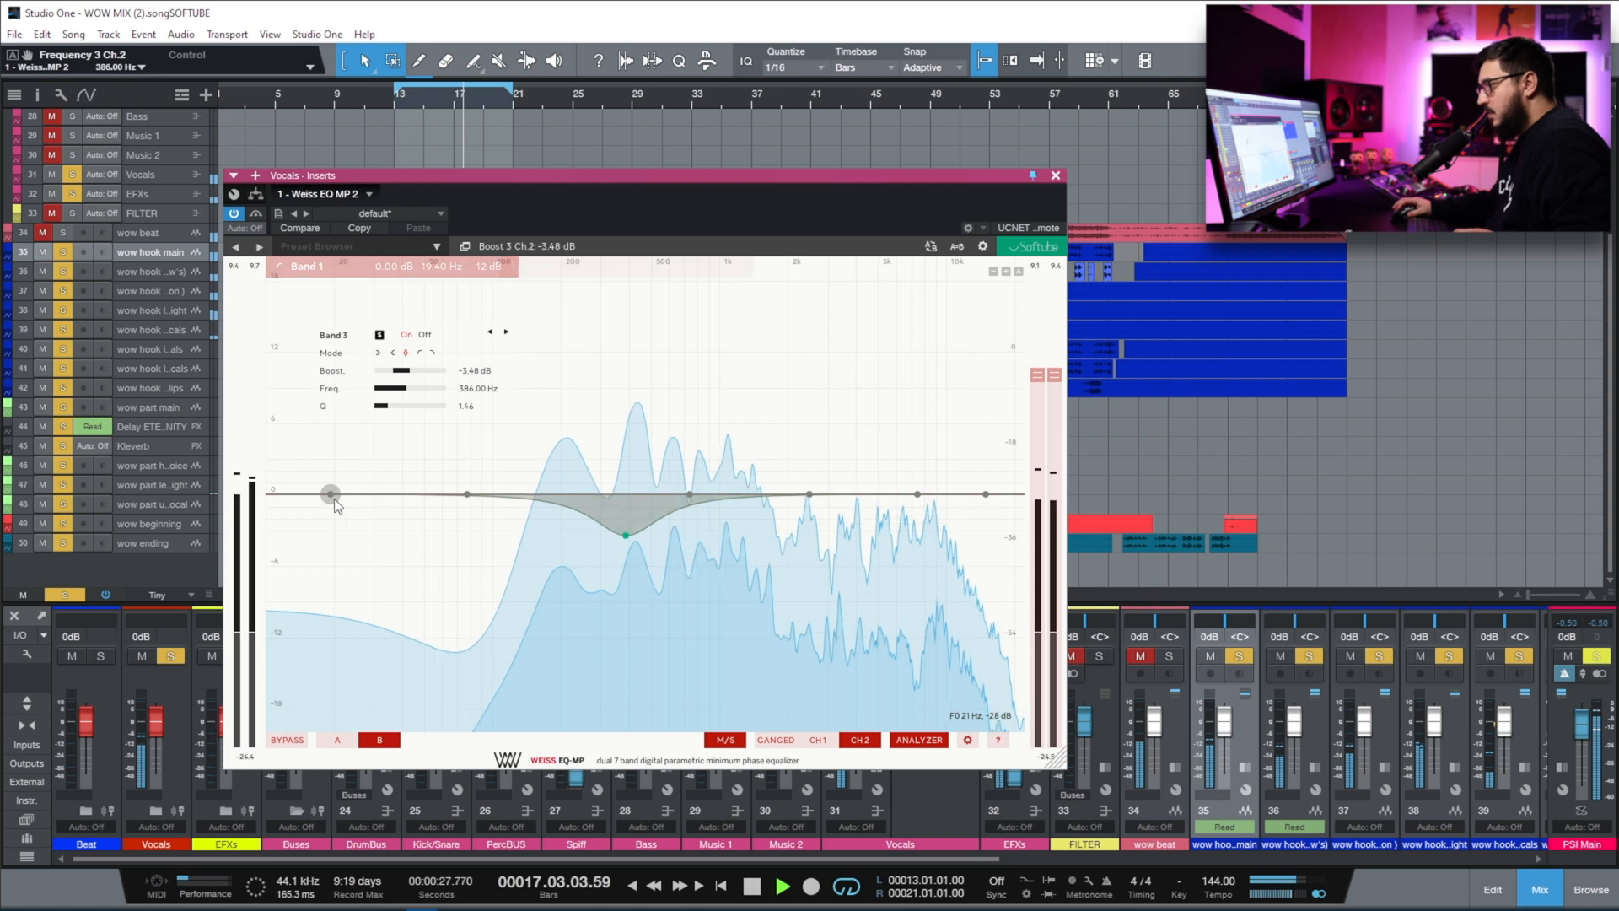
left_click_drag(329, 496, 596, 493)
left_click(377, 388)
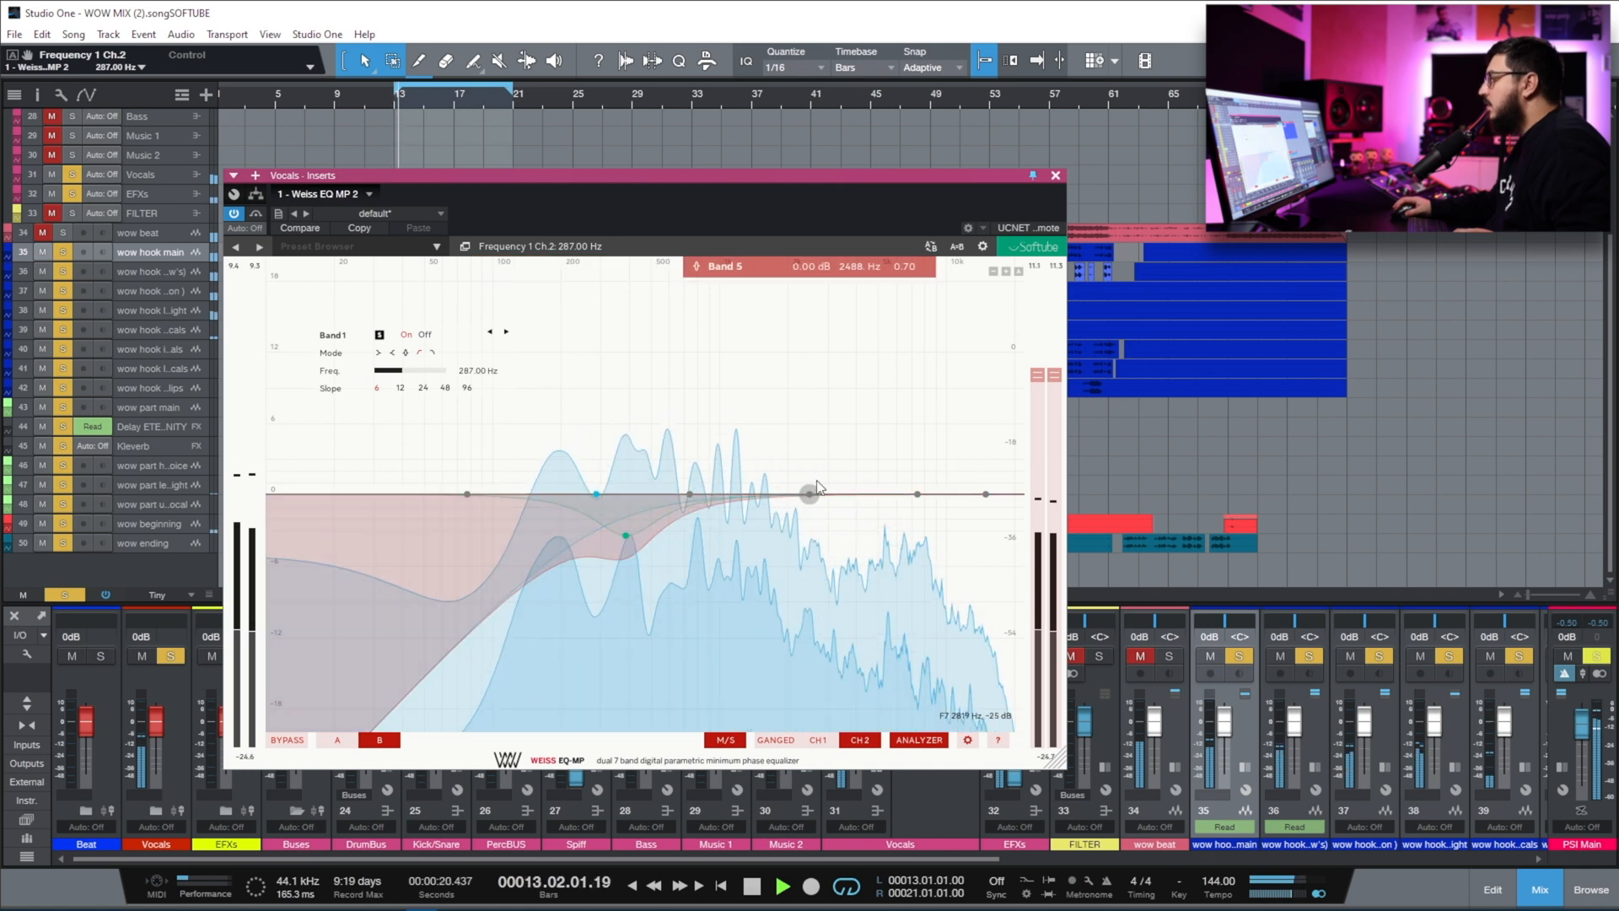
Boost channel 2's band 6 high shelf and raise band 5 by about 2.41 dB at 3780 Hz.
left_click_drag(917, 493, 897, 463)
left_click_drag(809, 494, 850, 466)
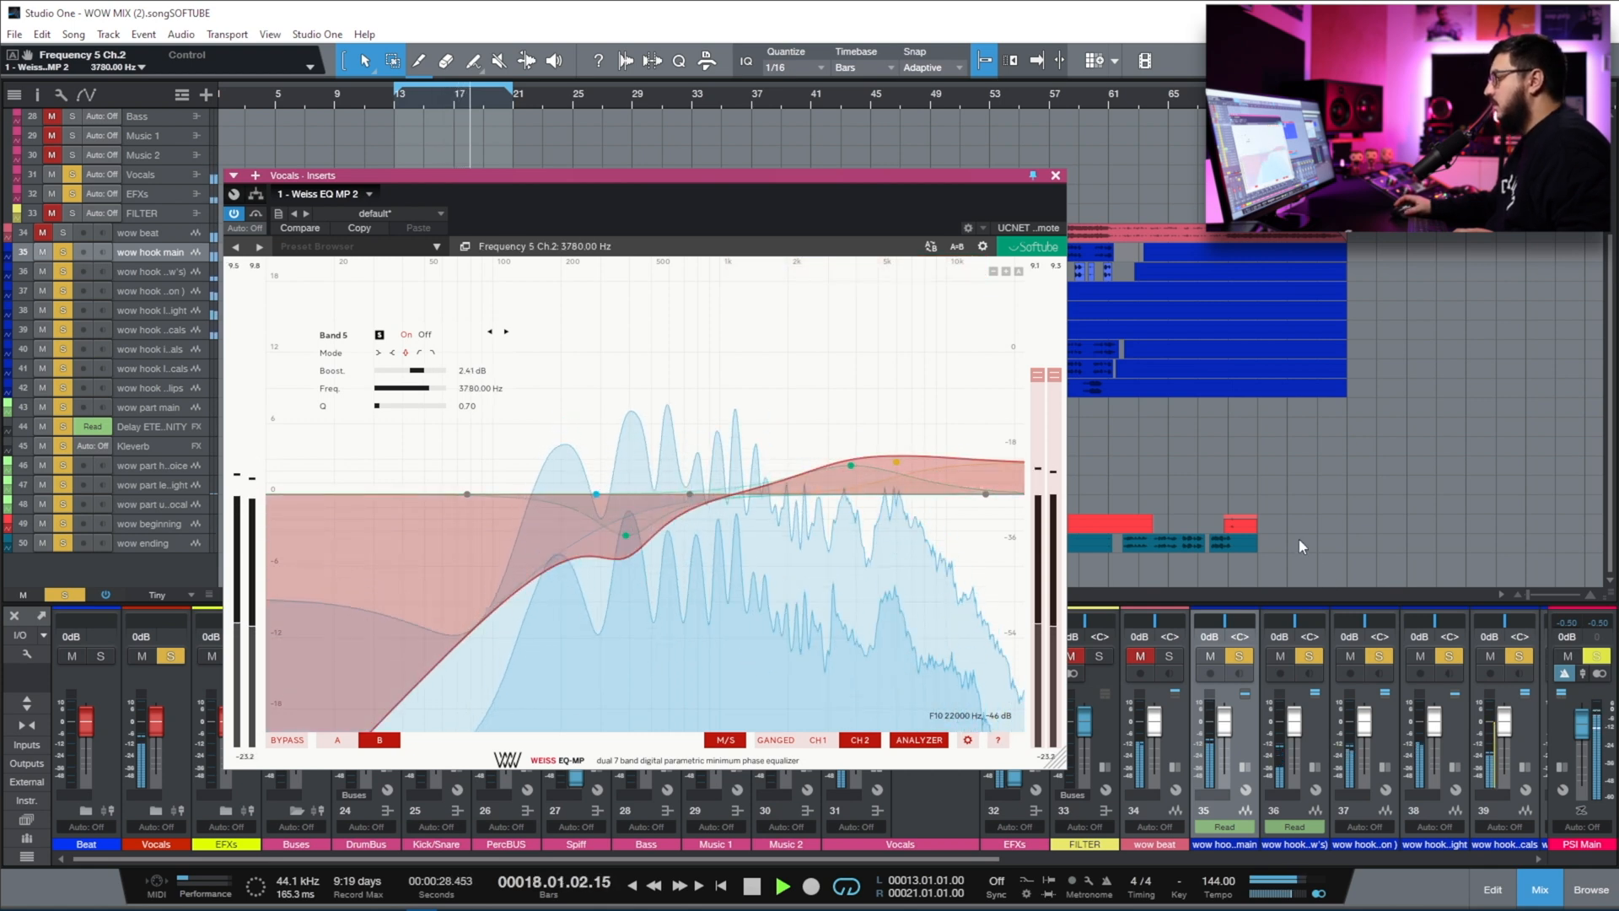
Compare channel 2's EQ against the bypassed signal and switch the EQ to channel 1.
left_click(287, 741)
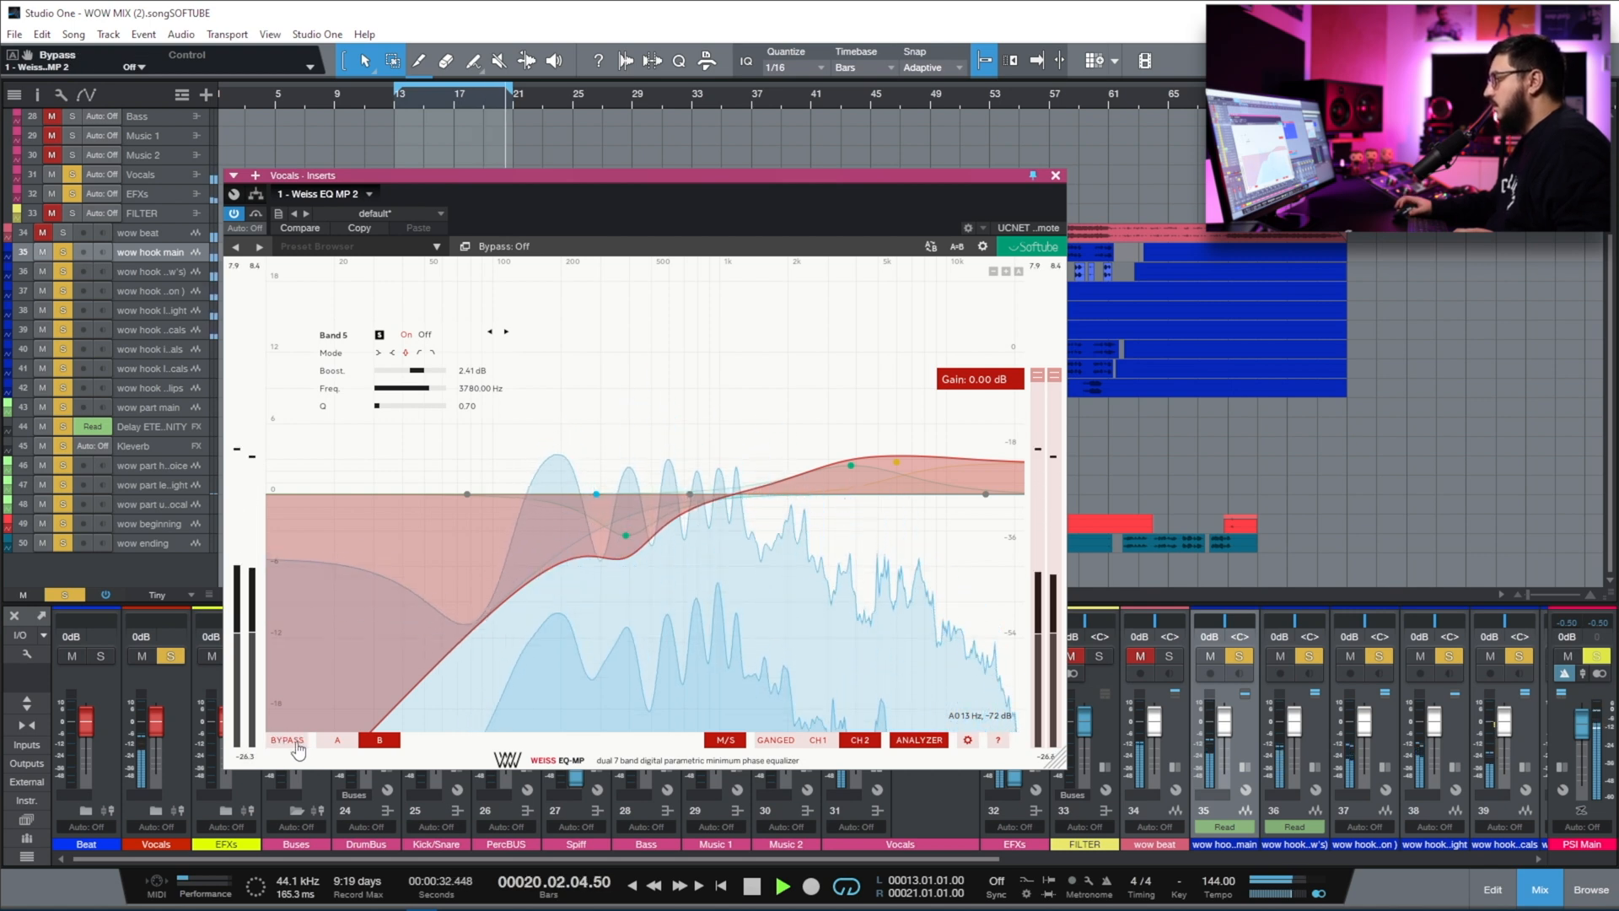
left_click(820, 741)
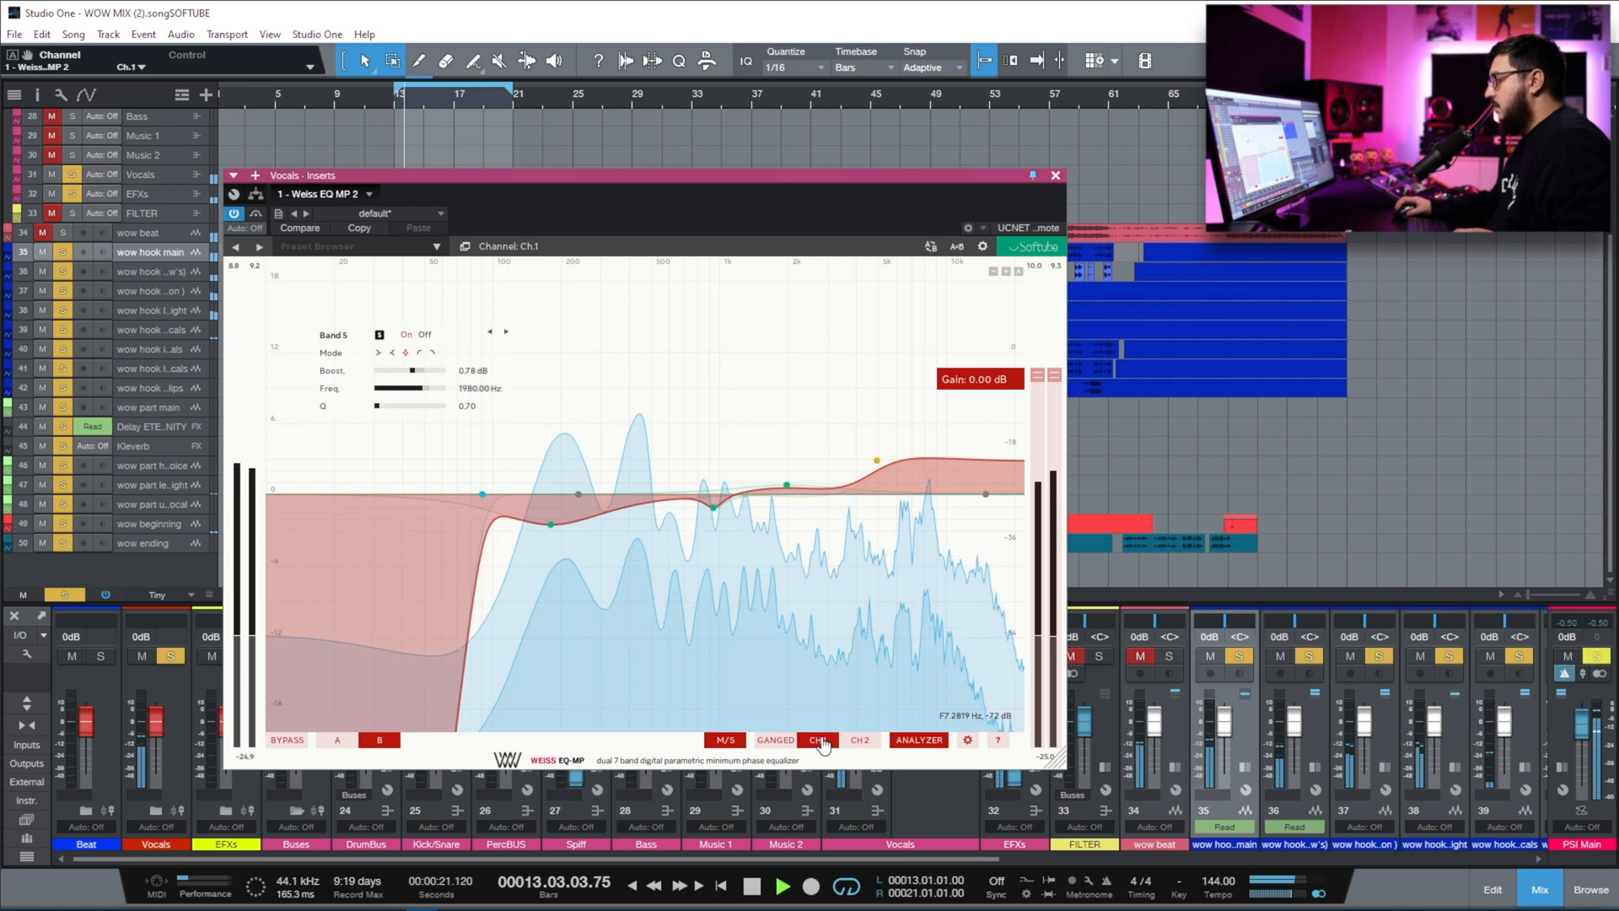
Reshape channel 1's band 6 high shelf to about 3.07 dB at 6218 Hz with Q 0.76, comparing it against bypass.
mouse_move(883, 456)
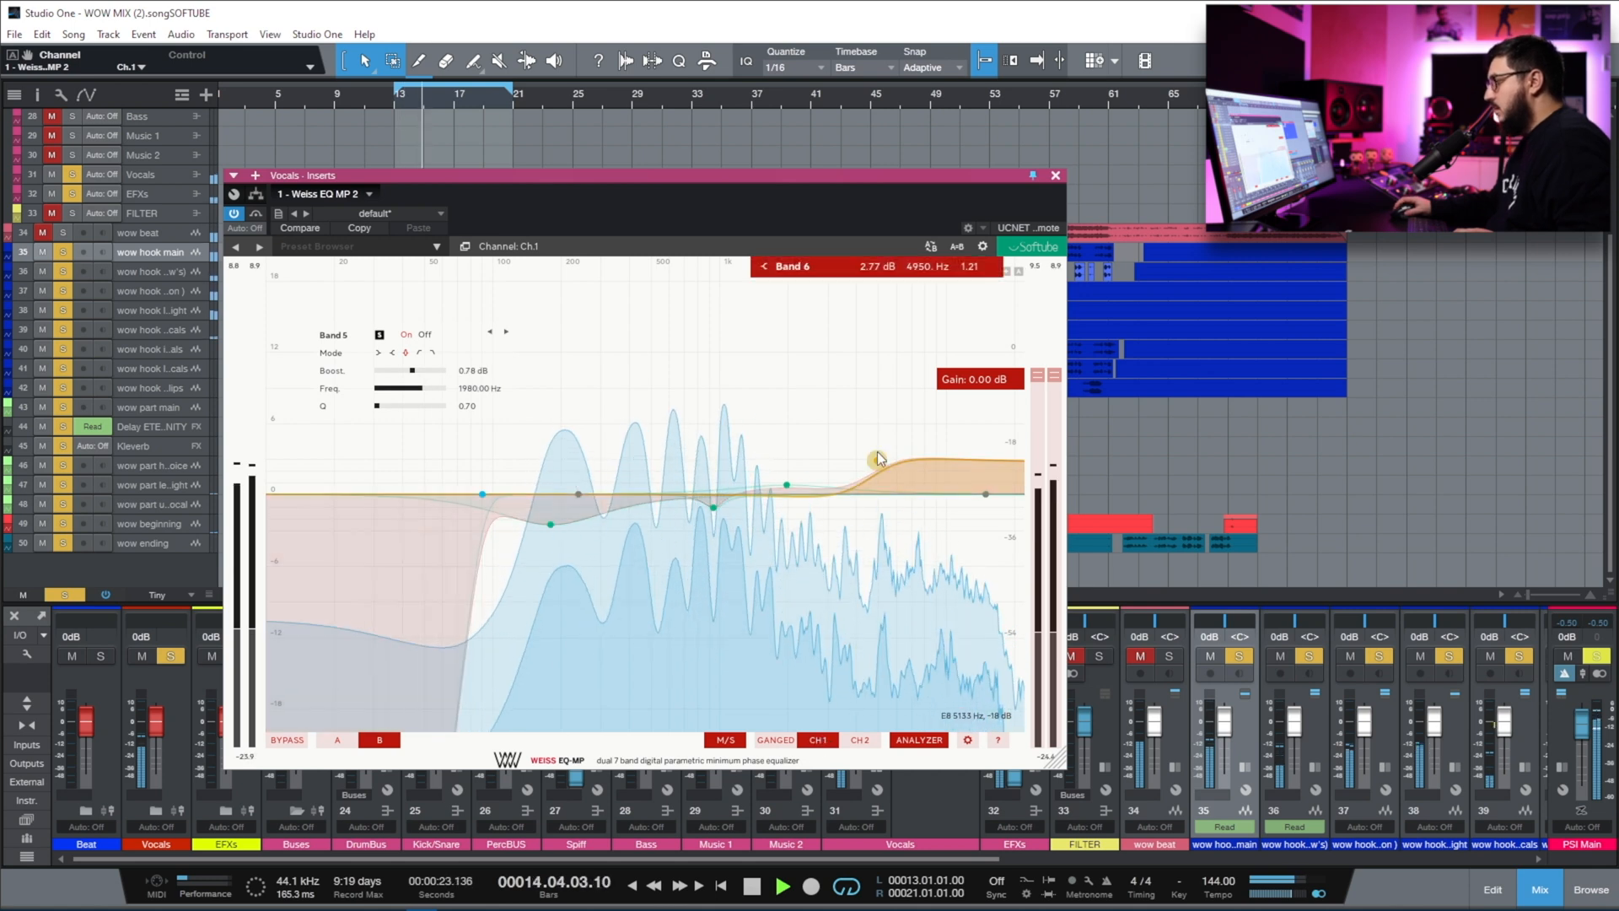
left_click_drag(879, 462, 864, 458)
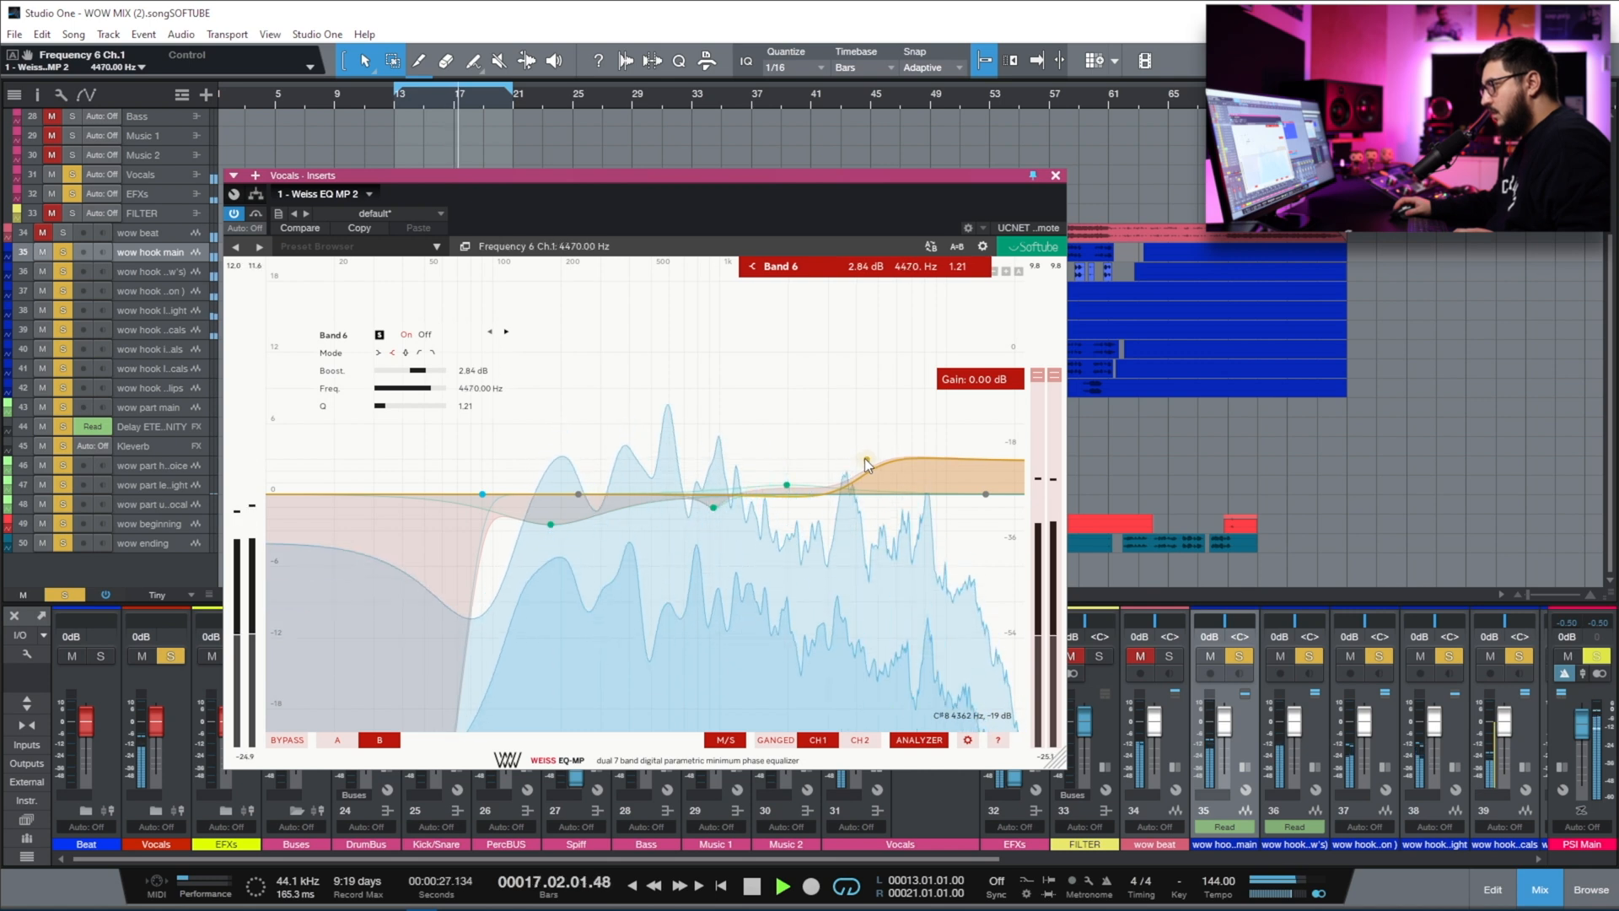
left_click_drag(402, 405, 437, 372)
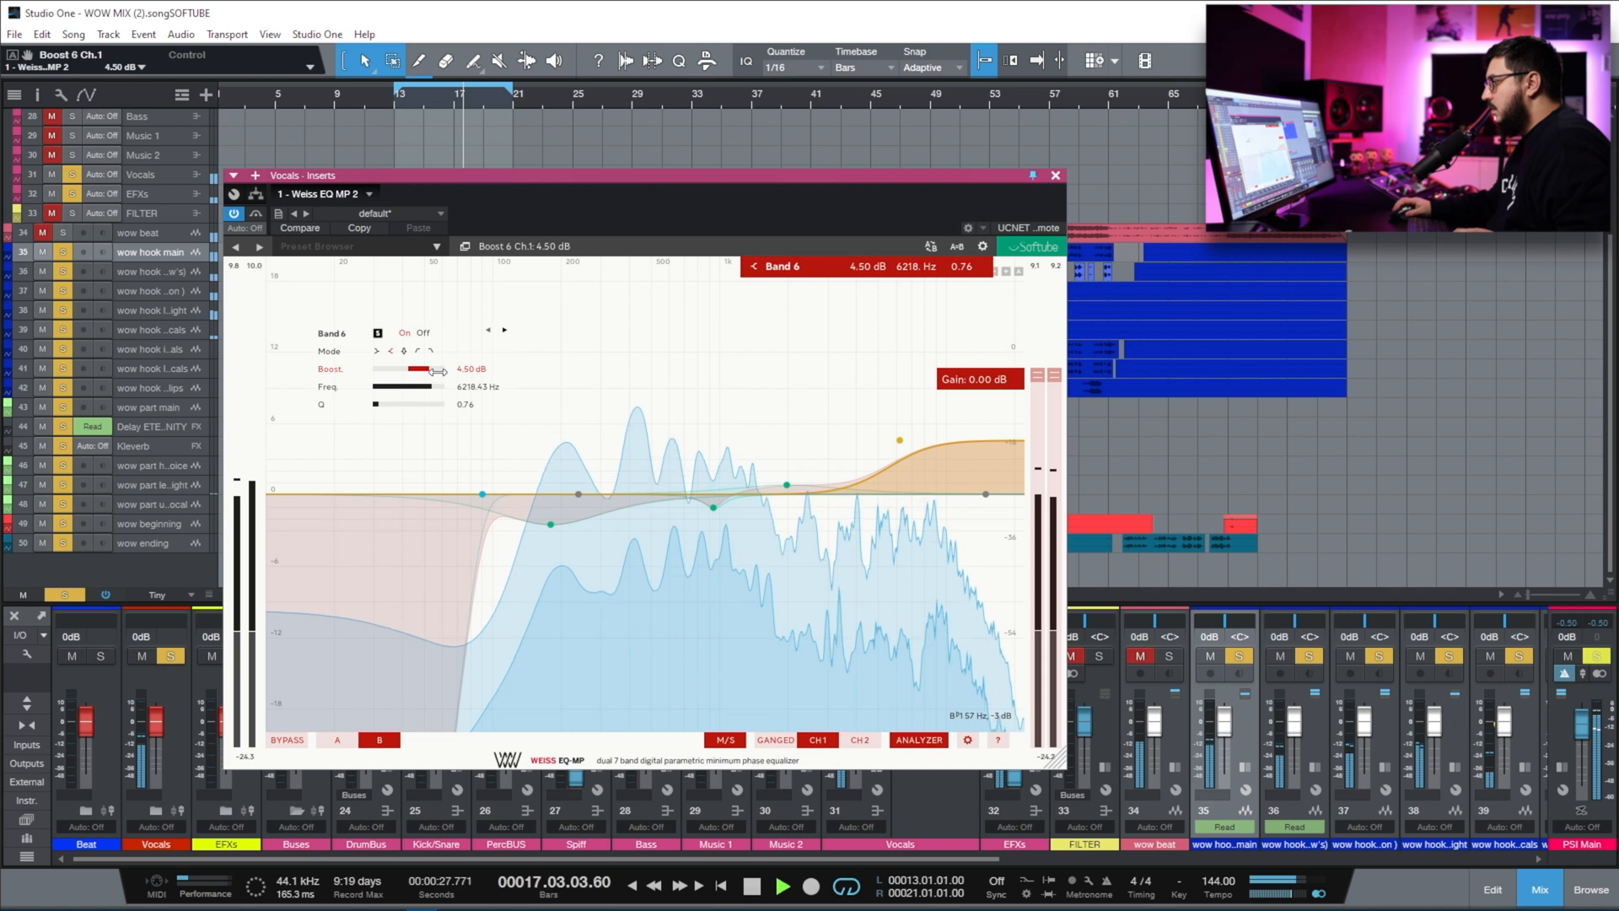
left_click(286, 740)
left_click(285, 741)
left_click_drag(426, 372, 422, 372)
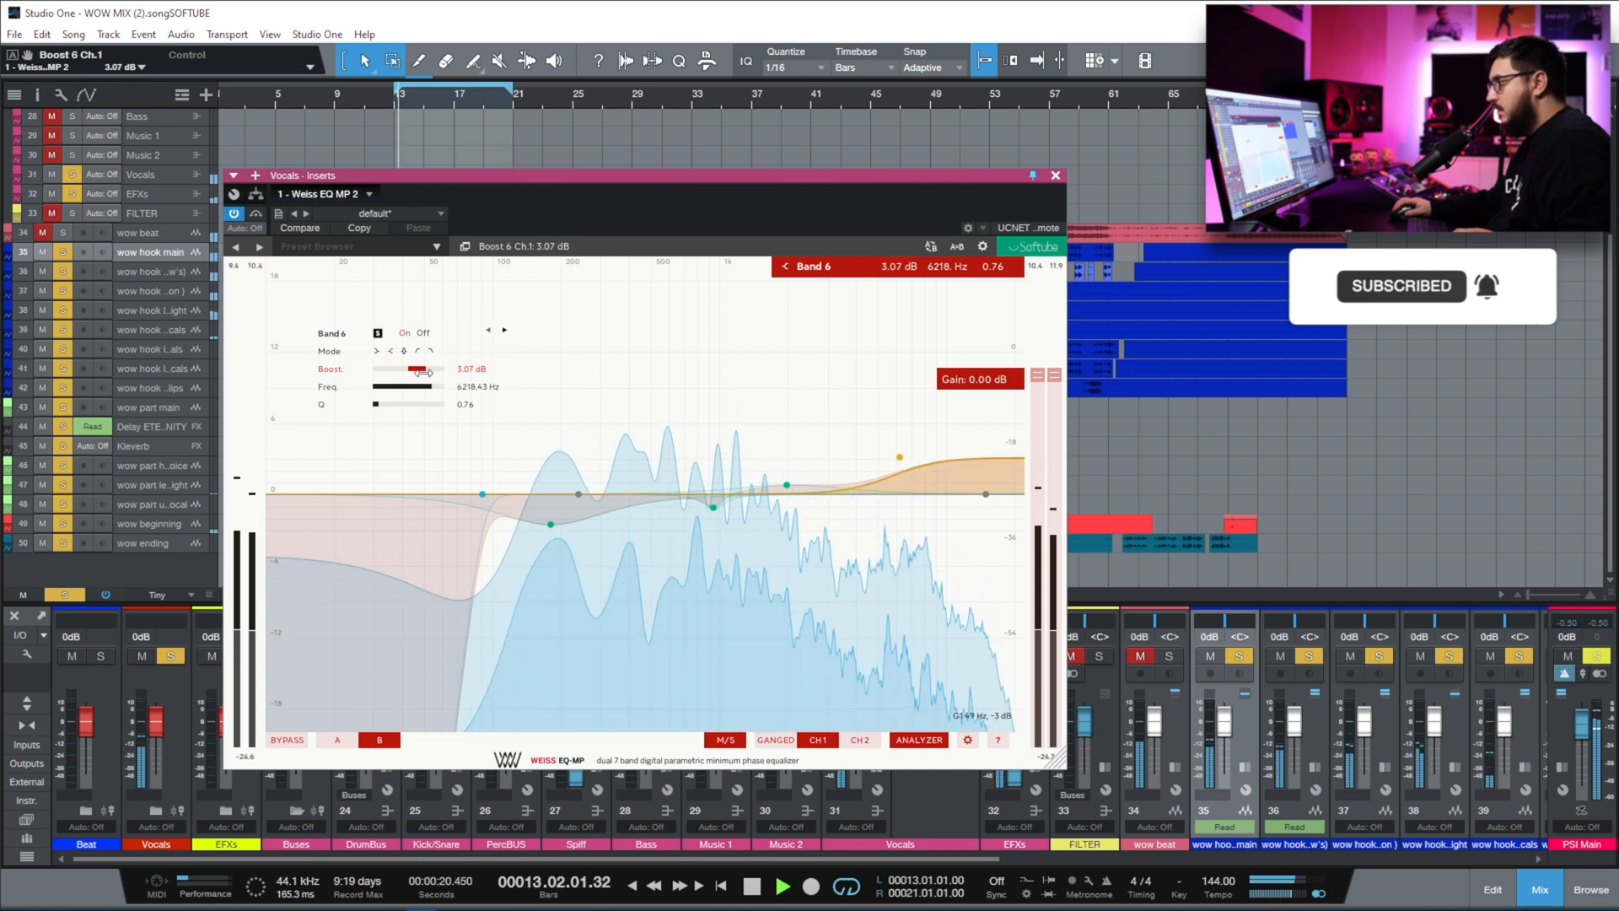
left_click(285, 740)
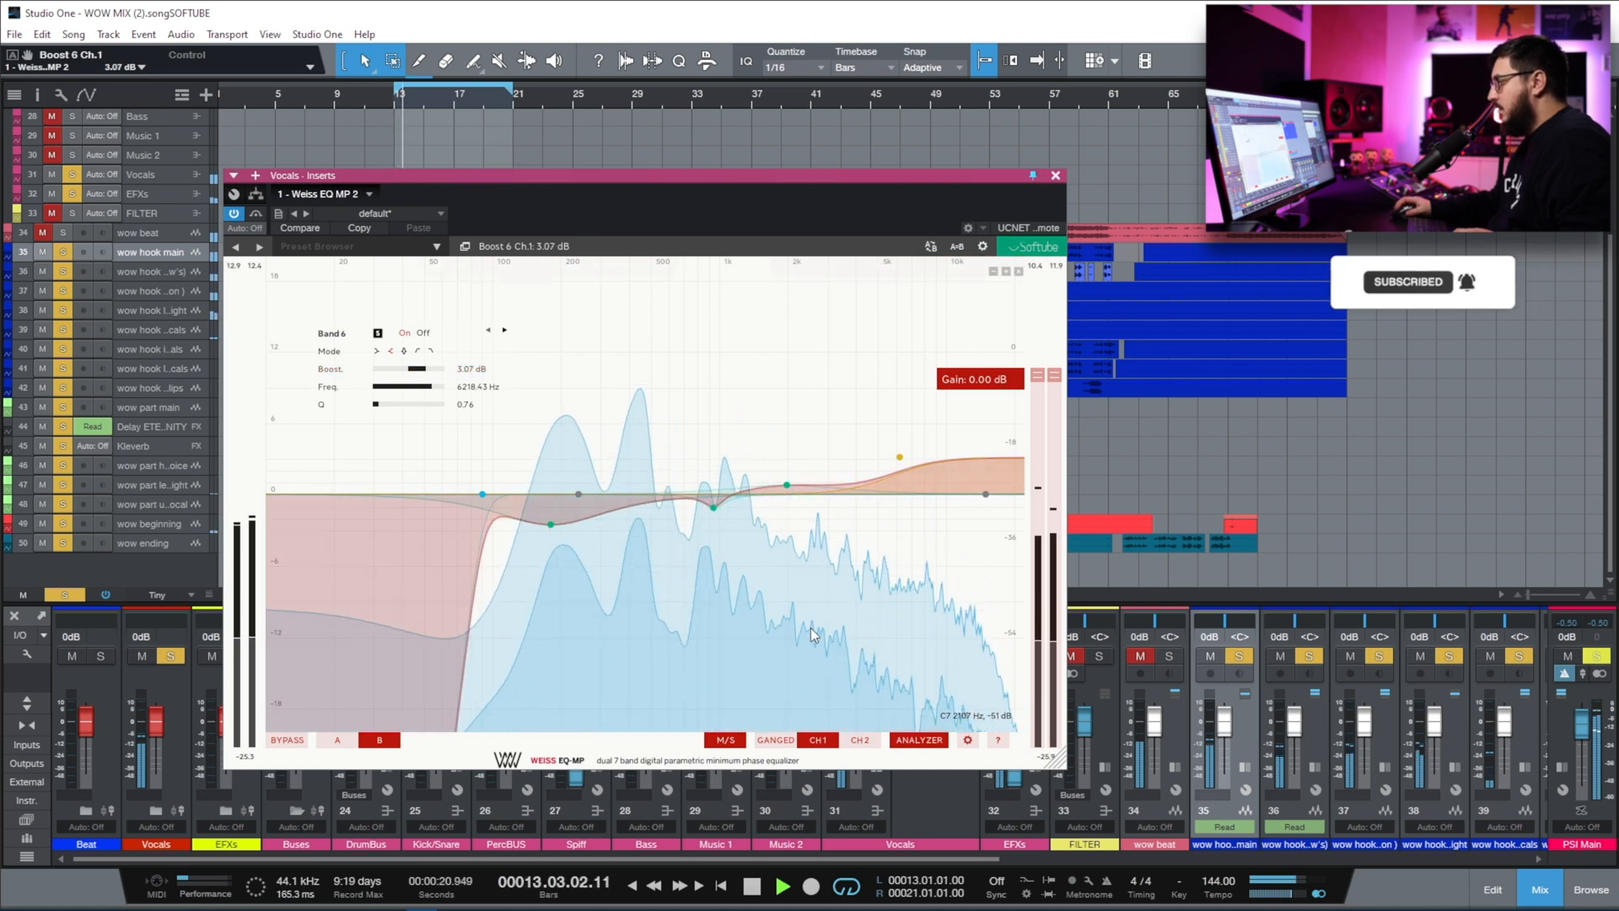
left_click(287, 740)
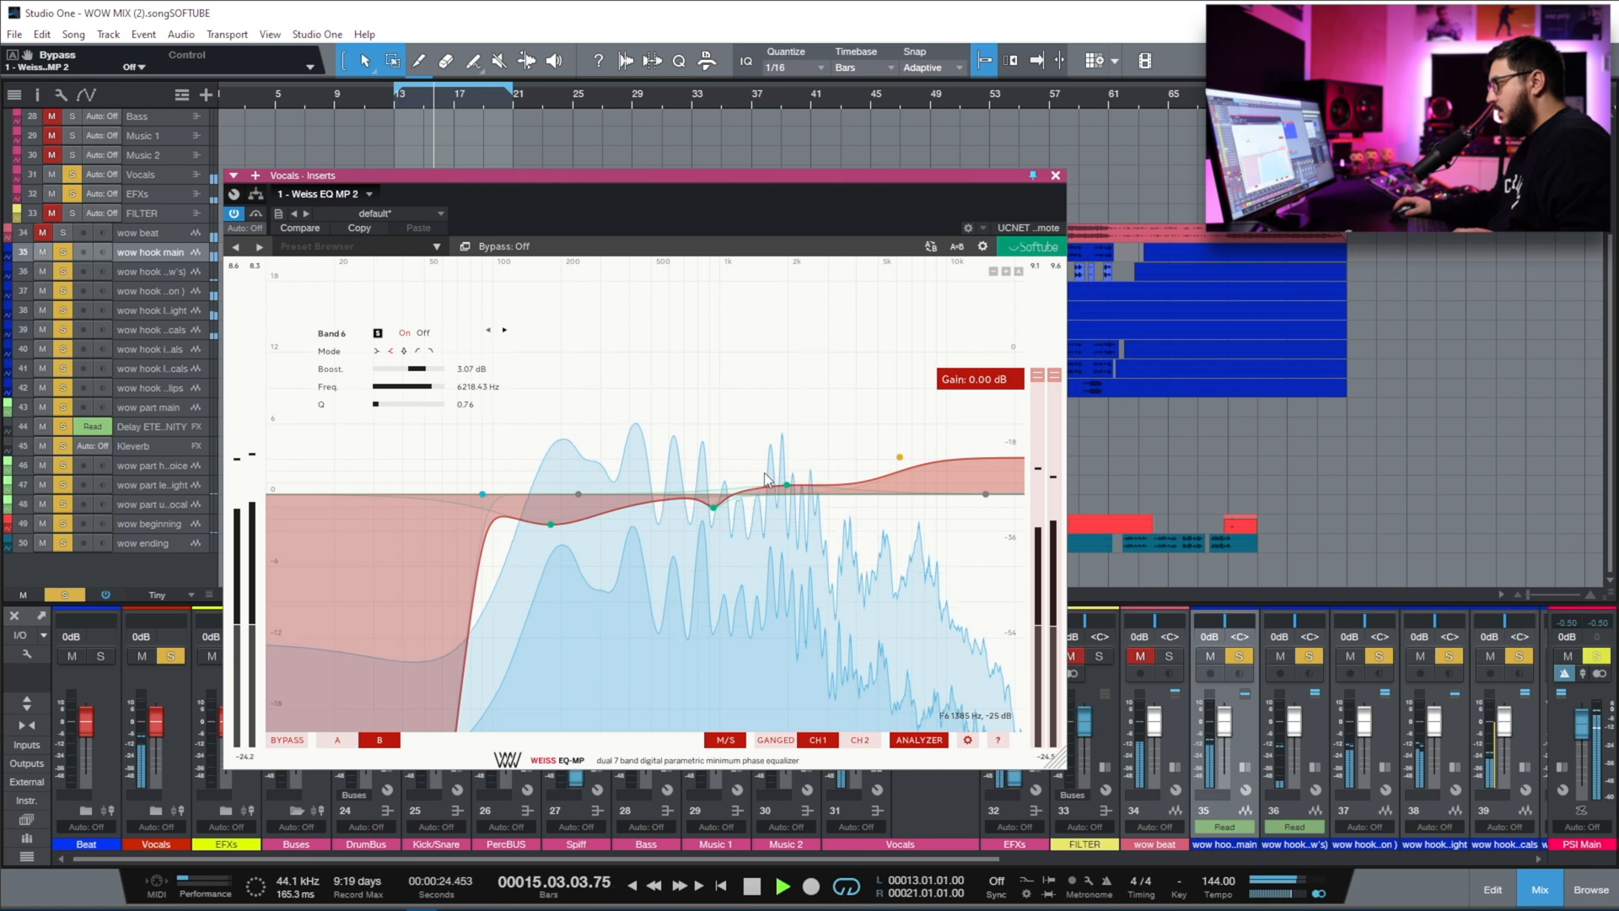
Raise channel 1's band 3 into a narrow boost of about 12.48 dB at 589 Hz with Q 7.48.
left_click_drag(578, 493, 667, 369)
scroll(667, 369, "up", 3)
scroll(667, 369, "down", 4)
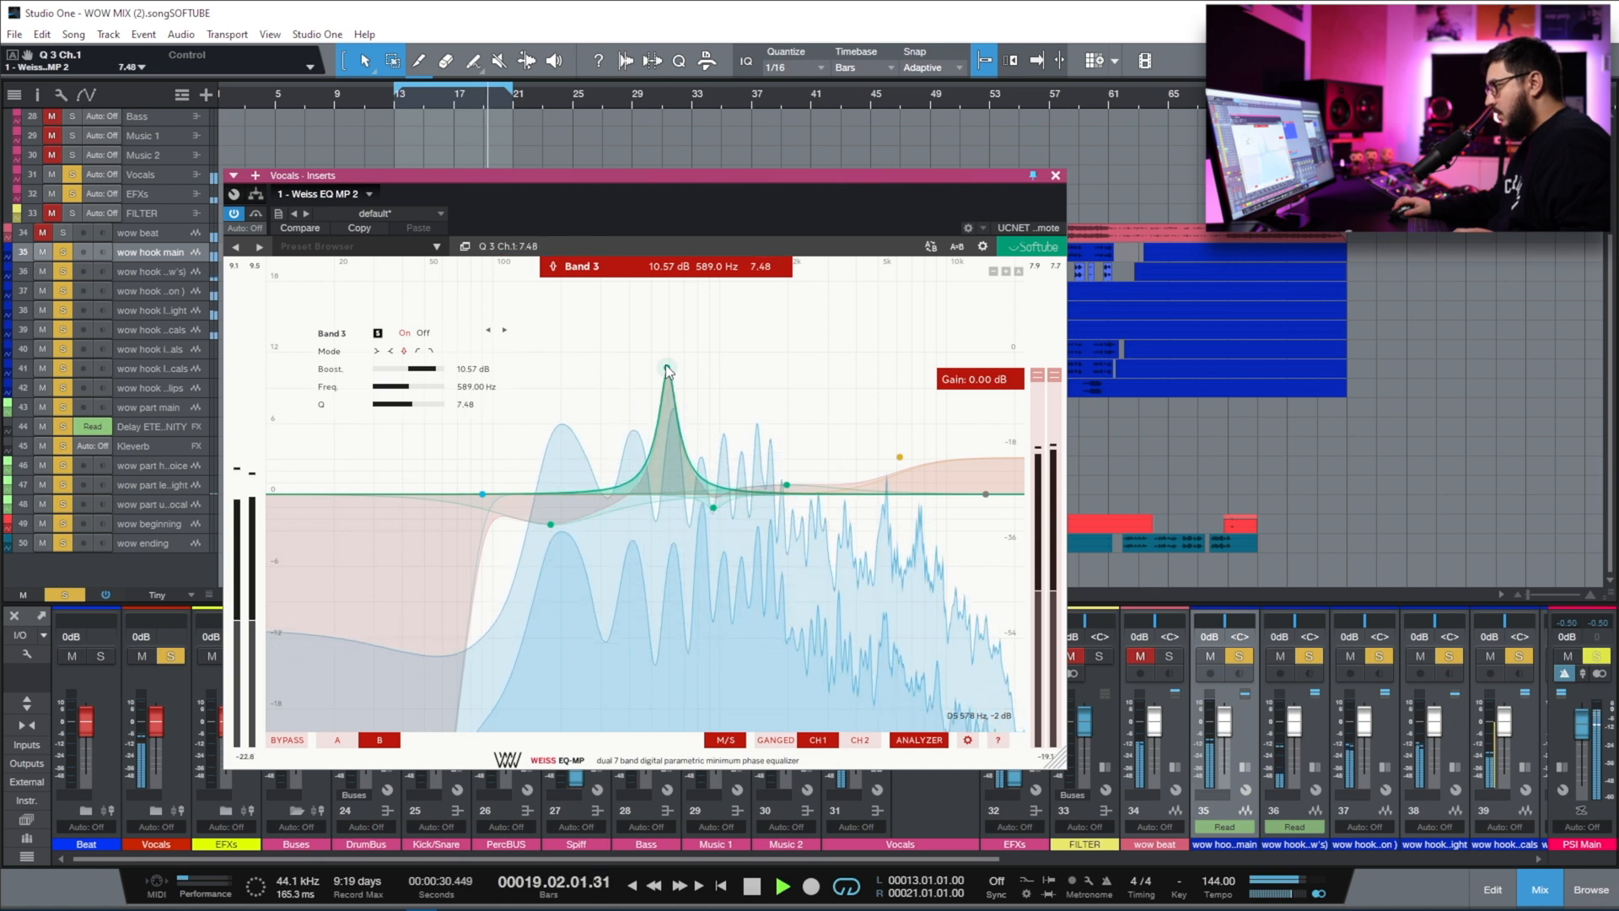
mouse_move(667, 369)
left_mouse_down()
mouse_move(625, 376)
mouse_move(667, 347)
left_mouse_up()
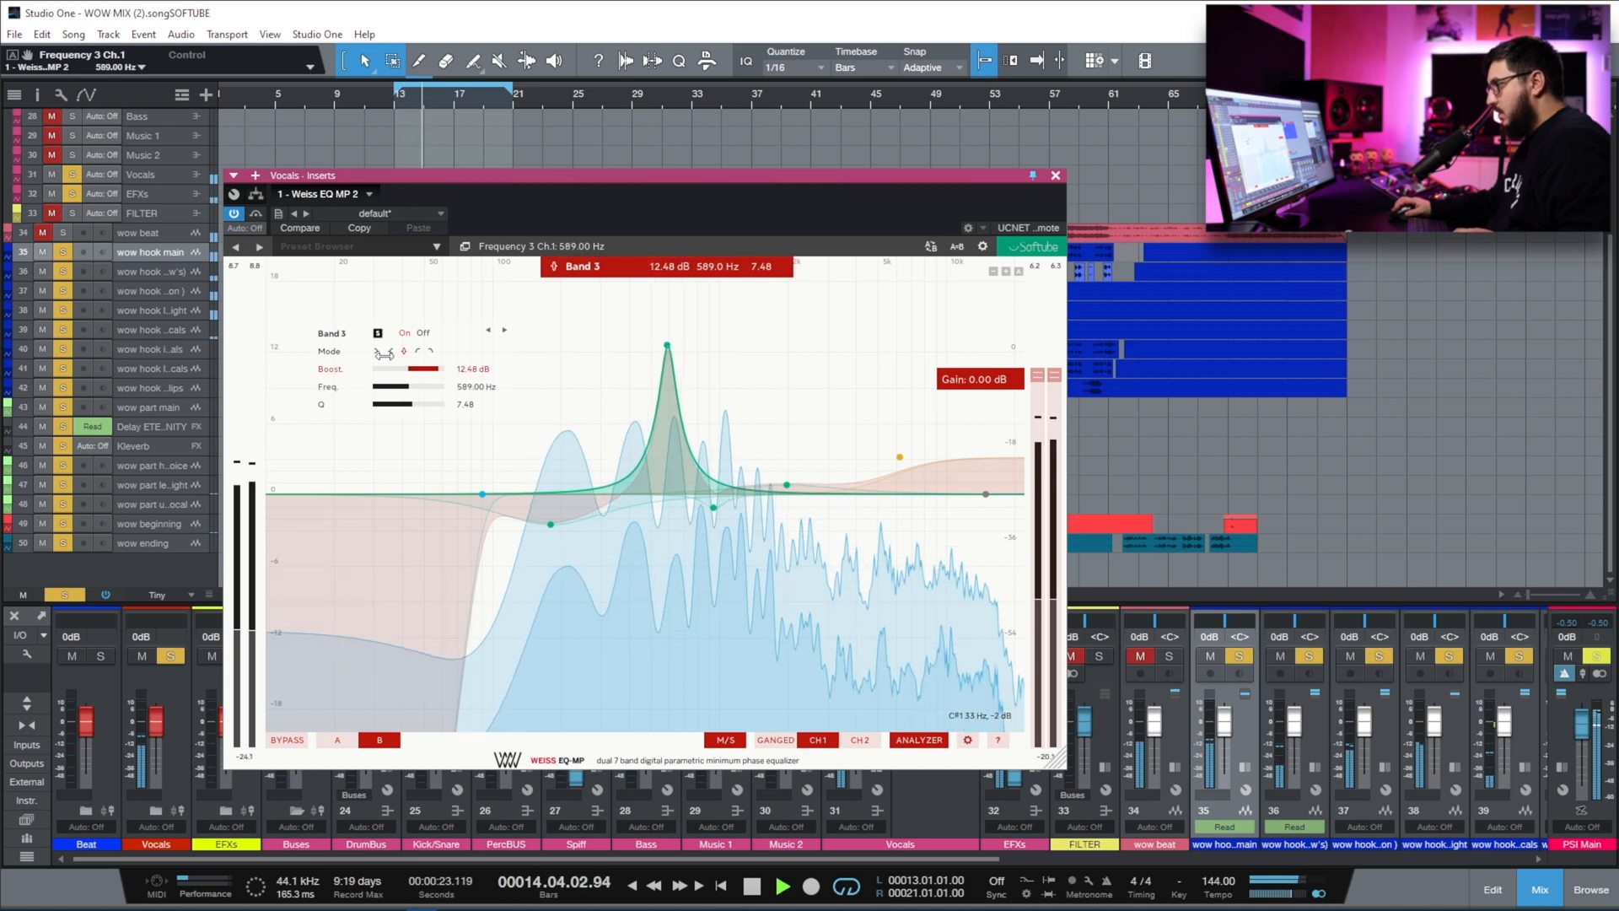
Solo channel 1's band 3 to tune it to about 579 Hz with Q 20.40, unsolo it and cut it by about 4.61 dB.
left_click(378, 334)
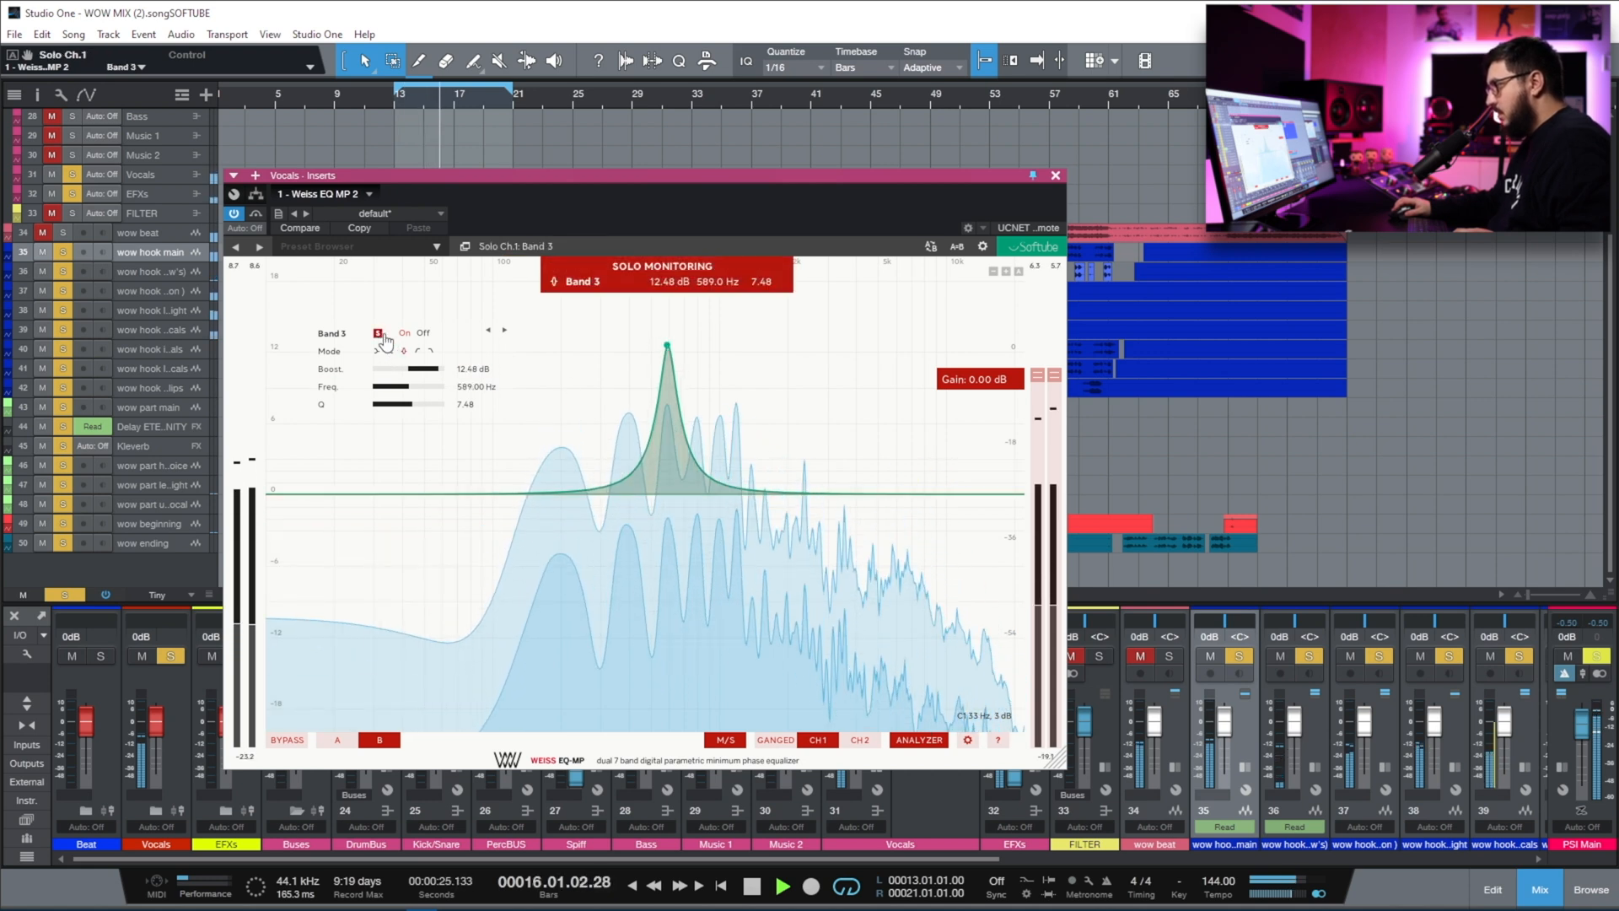
left_click_drag(670, 337, 666, 328)
scroll(666, 328, "down", 3)
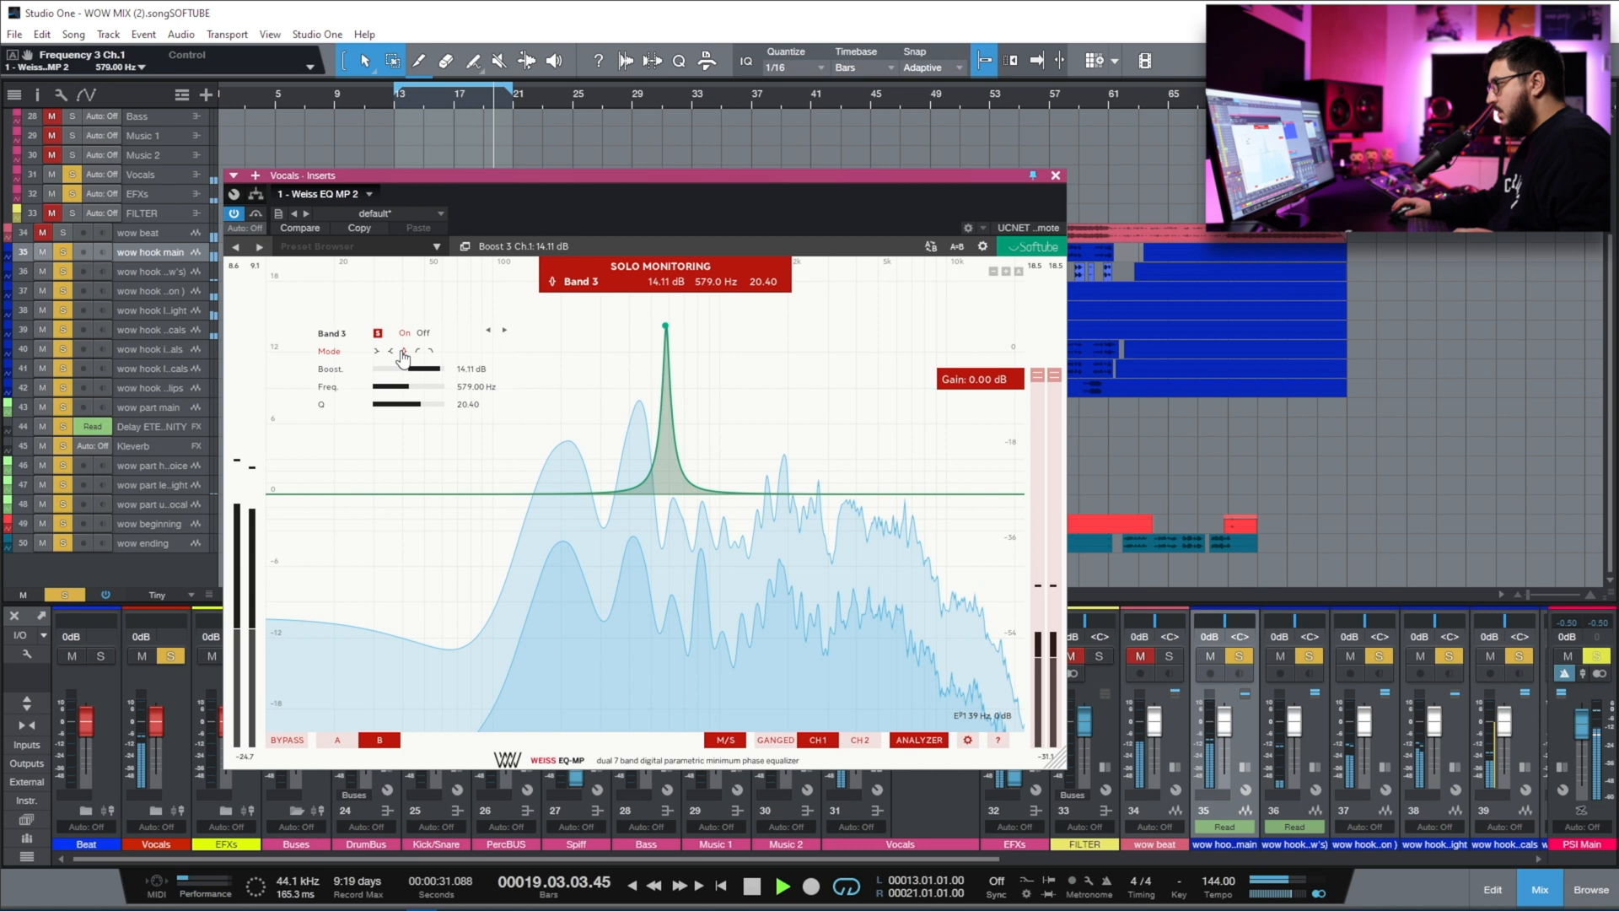
left_click(380, 335)
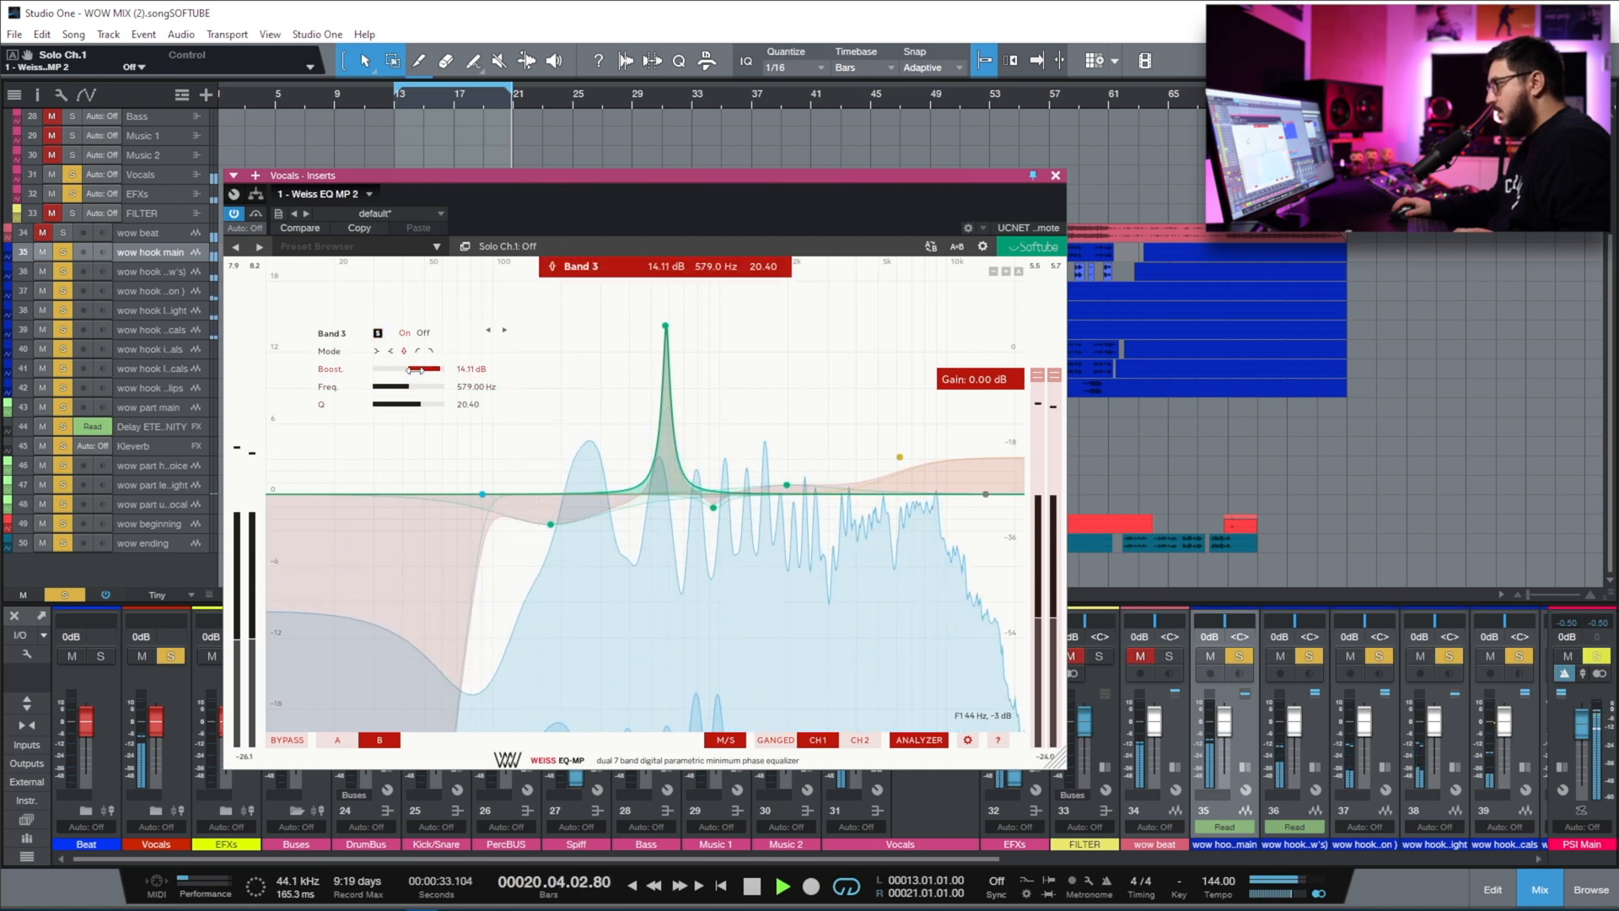
mouse_move(312, 395)
left_mouse_down()
mouse_move(297, 394)
mouse_move(313, 394)
left_mouse_up()
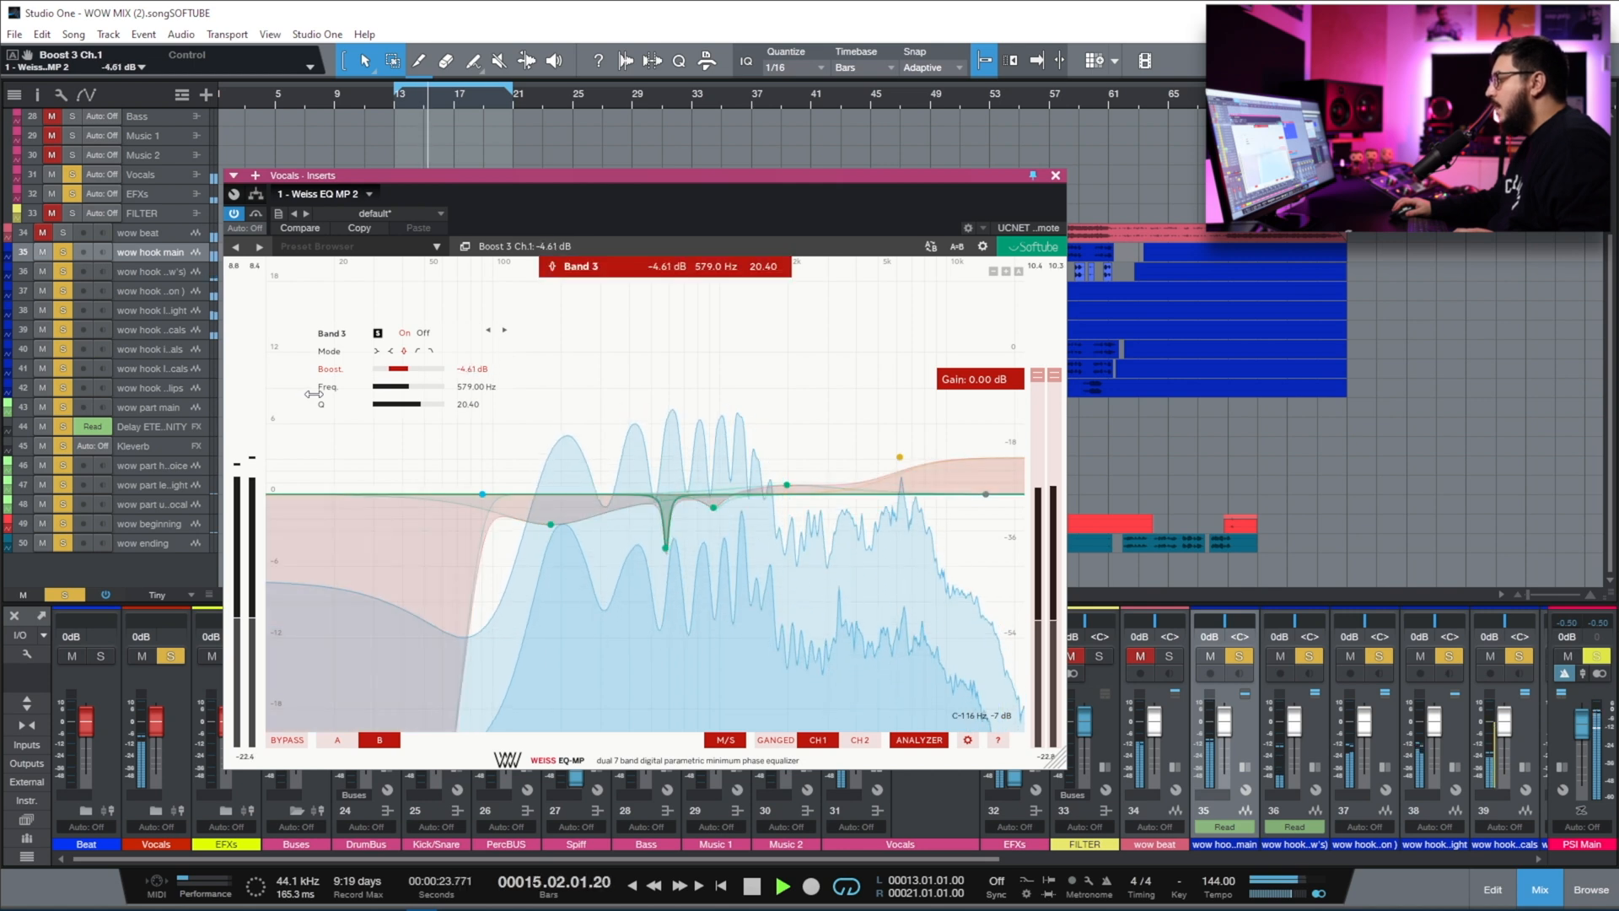